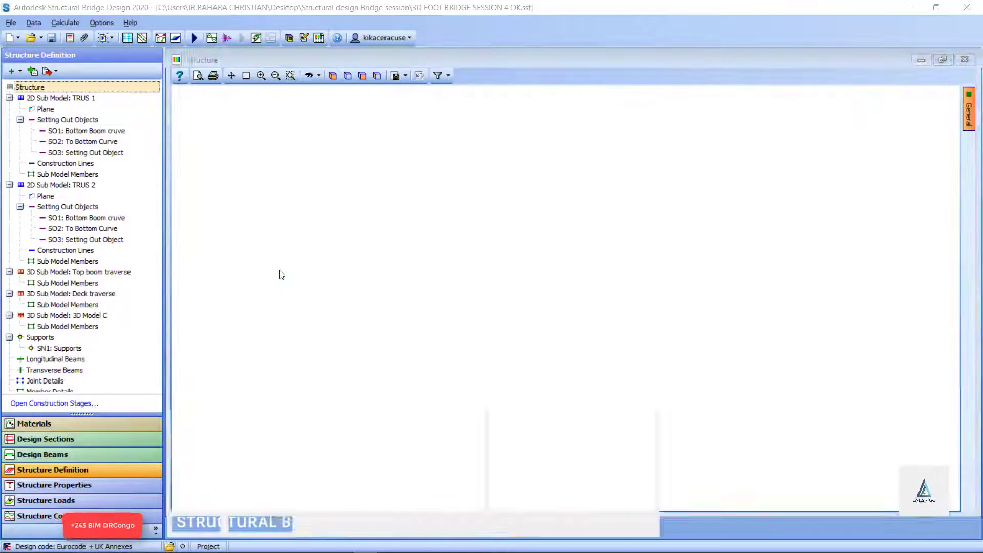
Step: Inspect the finished footbridge as a rendered 3D model and review the available design codes
{"action": "scroll", "coordinate": [448, 250], "scroll_direction": "down", "scroll_amount": 3}
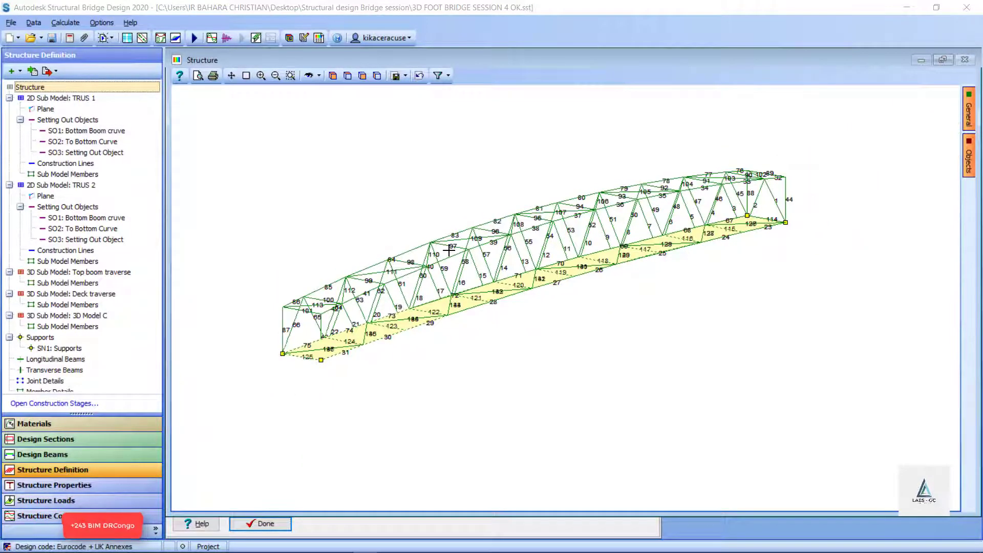
{"action": "scroll", "coordinate": [448, 250], "scroll_direction": "up", "scroll_amount": 3}
{"action": "left_click", "coordinate": [289, 38]}
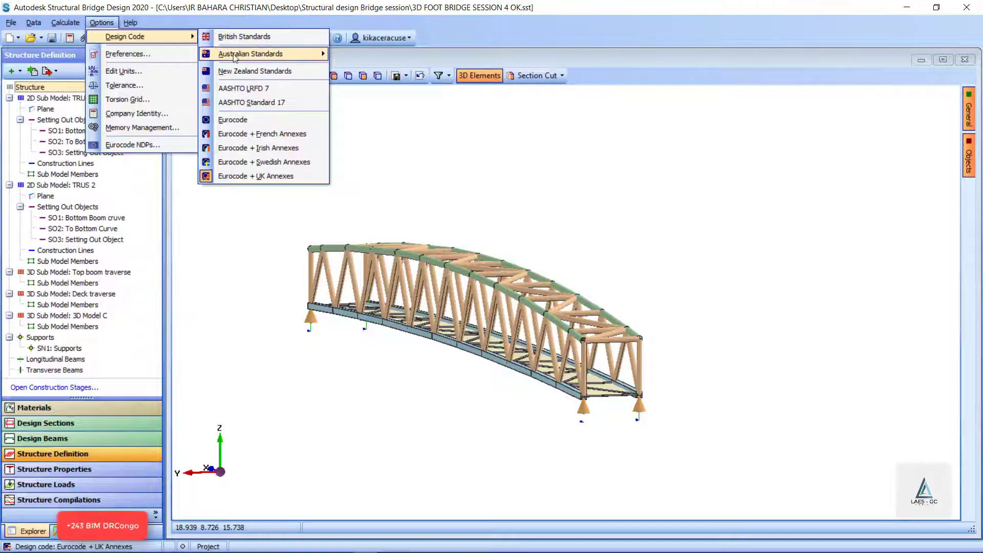
{"action": "mouse_move", "coordinate": [235, 57]}
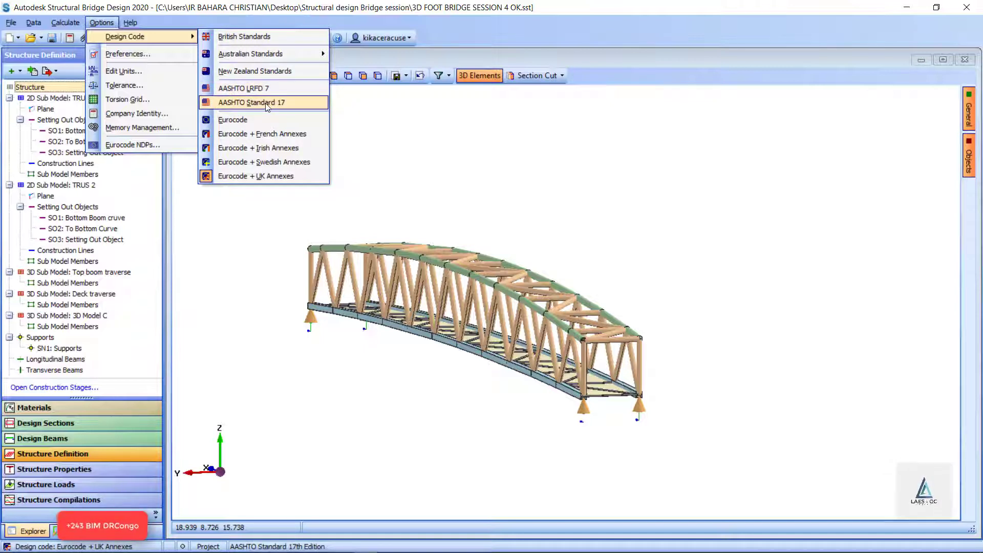
{"action": "left_click", "coordinate": [391, 208]}
{"action": "scroll", "coordinate": [394, 271], "scroll_direction": "up", "scroll_amount": 5}
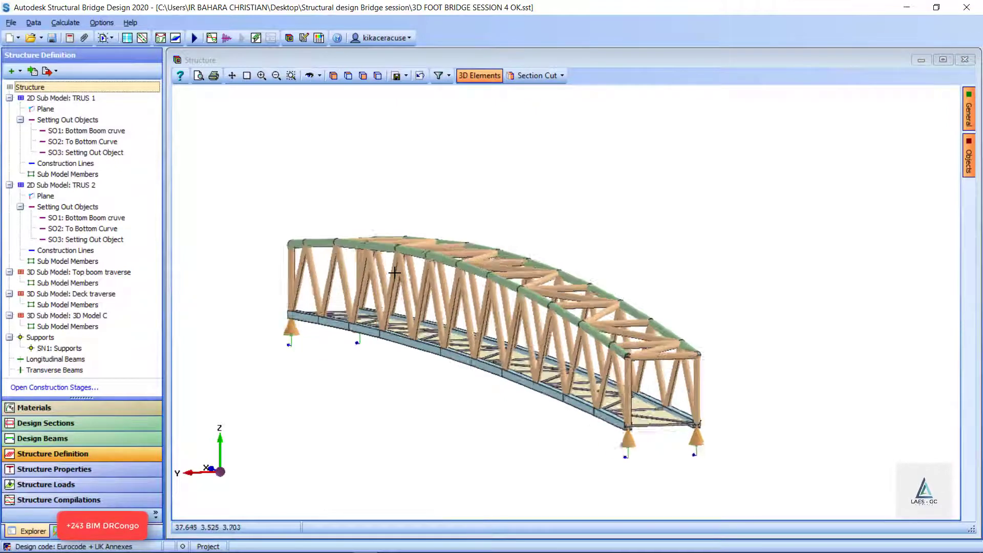
Step: Show the deflected shape of dynamic mode 6 in the tabular results and animate it
{"action": "left_click", "coordinate": [321, 41]}
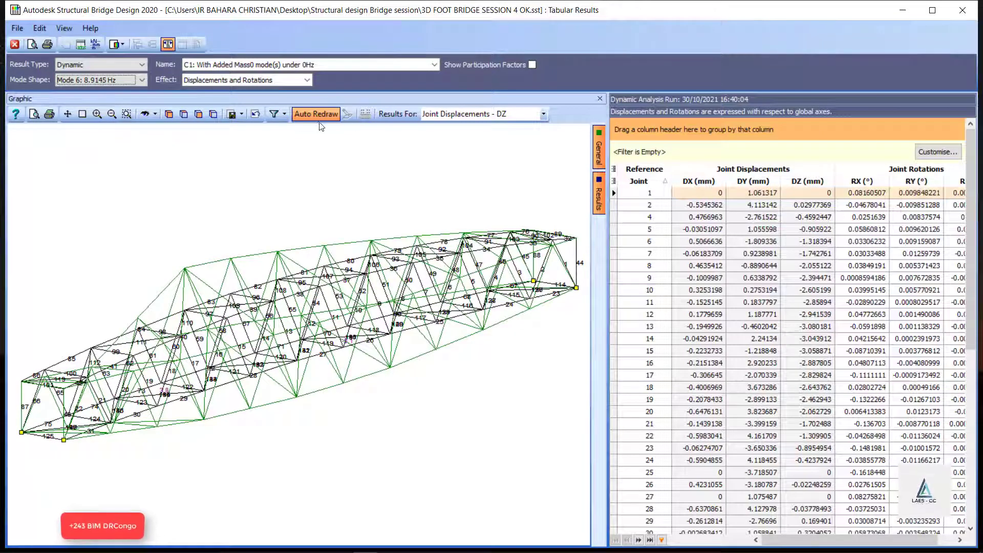
{"action": "left_click", "coordinate": [307, 79]}
{"action": "left_click", "coordinate": [285, 106]}
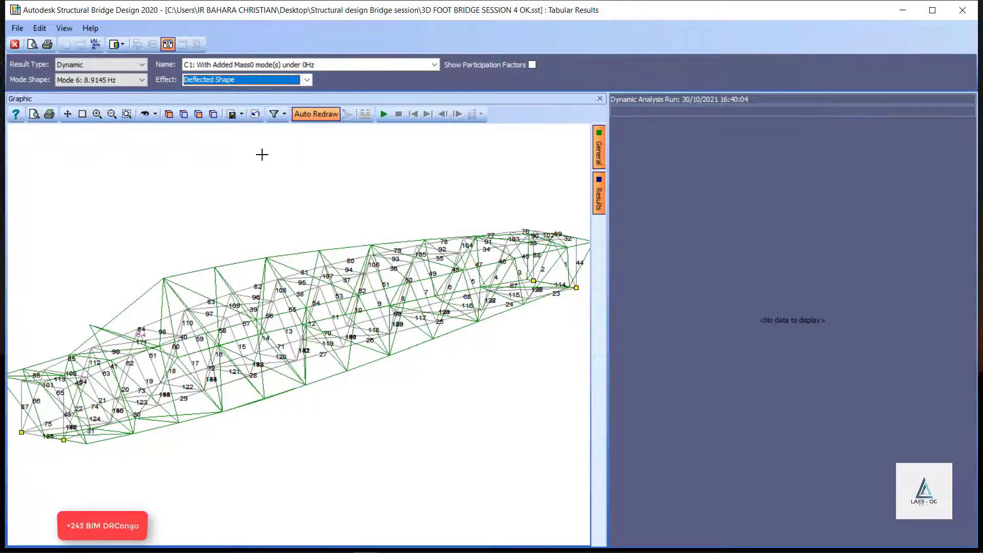
{"action": "left_click", "coordinate": [384, 114]}
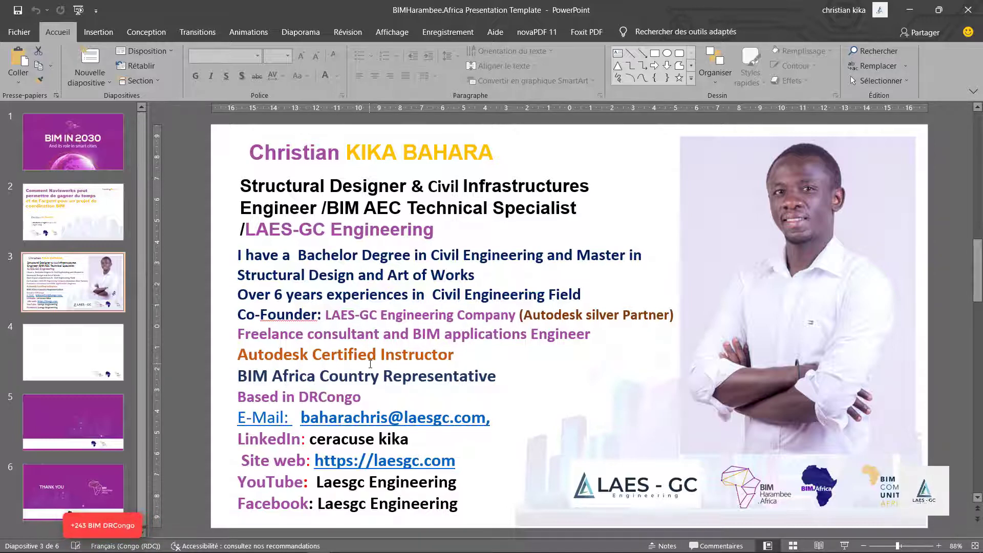
Step: Switch to Structural Bridge Design and set the new structure's type to Refined Analysis
{"action": "key", "text": "alt+Tab"}
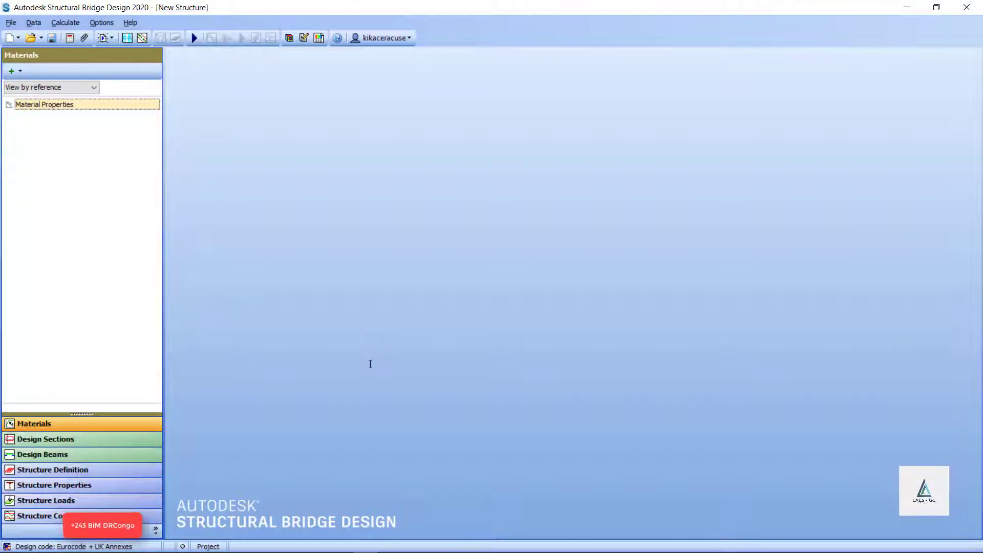
{"action": "left_click", "coordinate": [53, 23]}
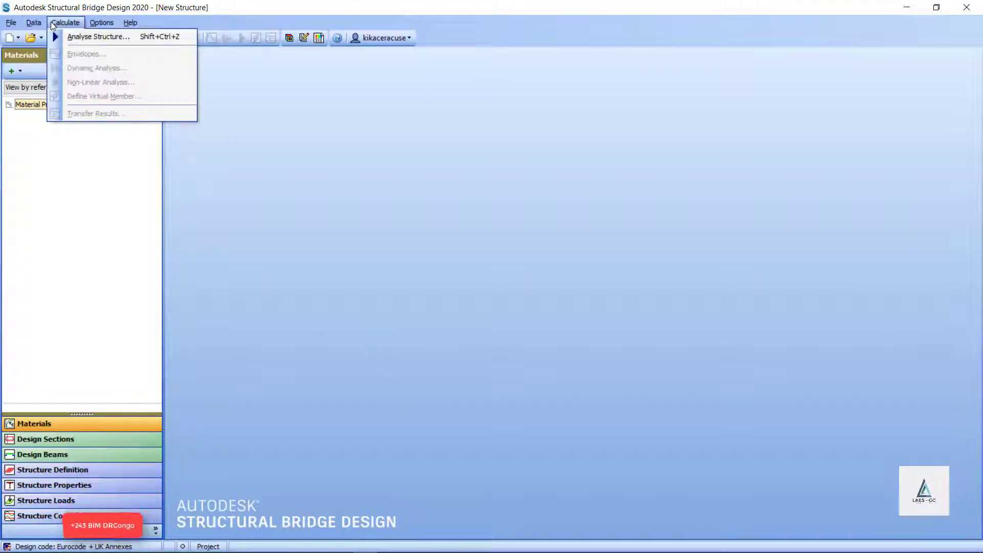
{"action": "mouse_move", "coordinate": [32, 24]}
{"action": "mouse_move", "coordinate": [67, 41]}
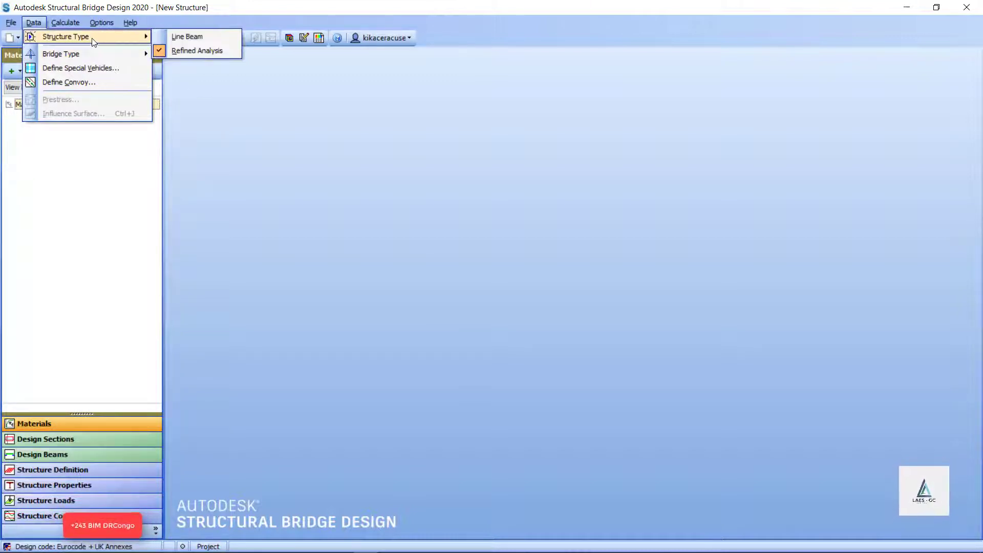
{"action": "left_click", "coordinate": [186, 51]}
Step: Add a 2D sub model to the empty structure definition
{"action": "left_click", "coordinate": [51, 470]}
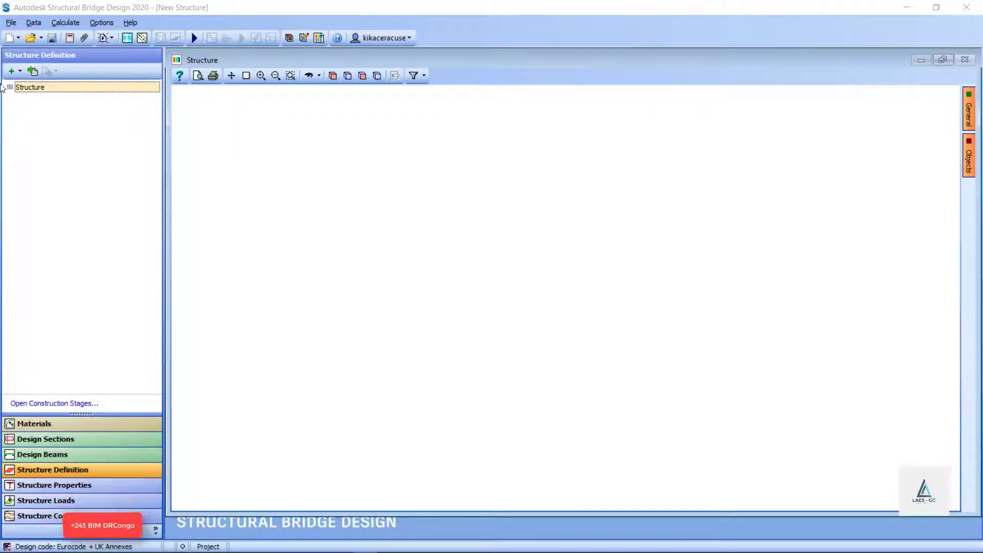
{"action": "left_click", "coordinate": [21, 71]}
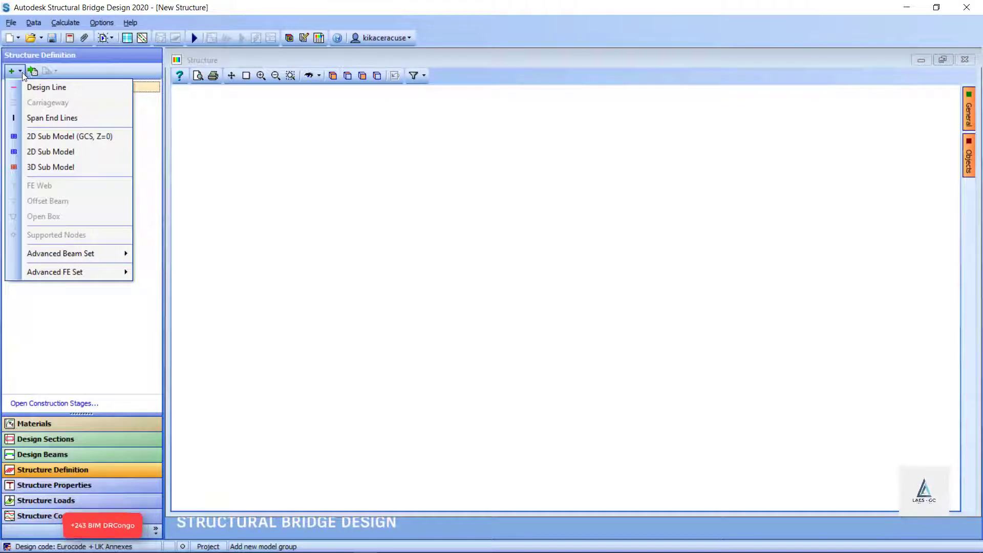
{"action": "left_click", "coordinate": [79, 141]}
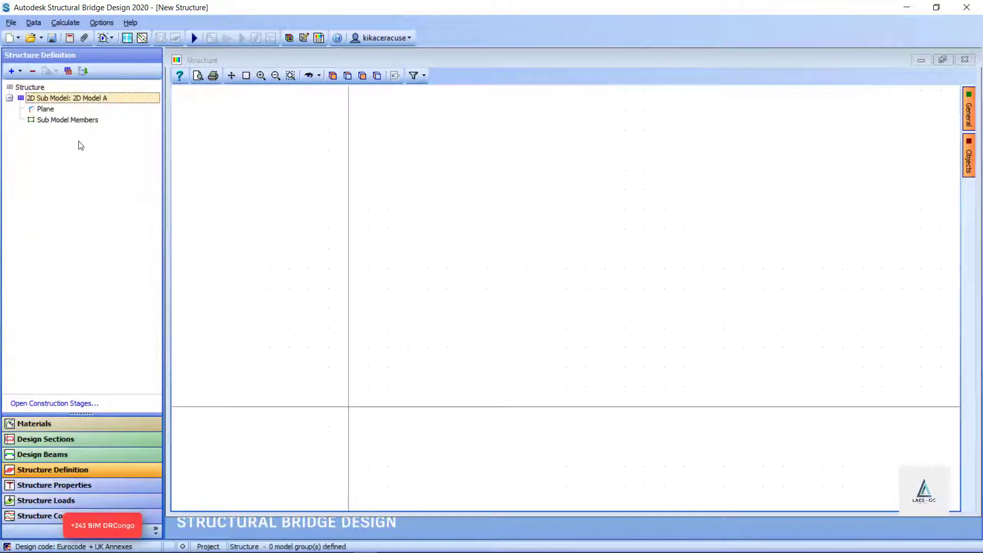
Step: Define an arc segment for the BOTTOM CURVE BOOM setting out object with point 2 at easting 30 m and northing 0.75 m
{"action": "scroll", "coordinate": [321, 225], "scroll_direction": "down", "scroll_amount": 1}
{"action": "scroll", "coordinate": [515, 344], "scroll_direction": "up", "scroll_amount": 2}
{"action": "scroll", "coordinate": [360, 312], "scroll_direction": "down", "scroll_amount": 4}
{"action": "scroll", "coordinate": [360, 283], "scroll_direction": "up", "scroll_amount": 1}
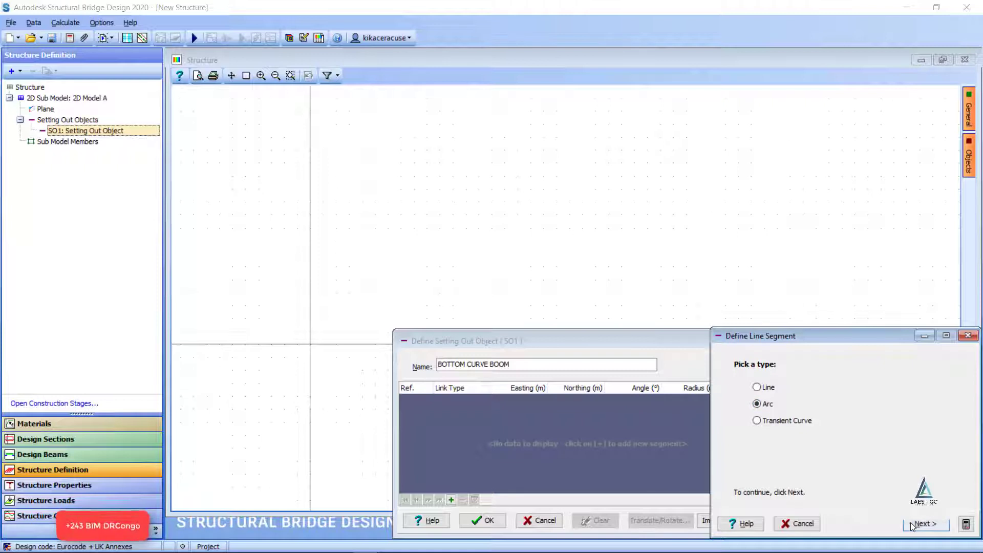
{"action": "left_click", "coordinate": [921, 523]}
{"action": "left_click", "coordinate": [912, 524]}
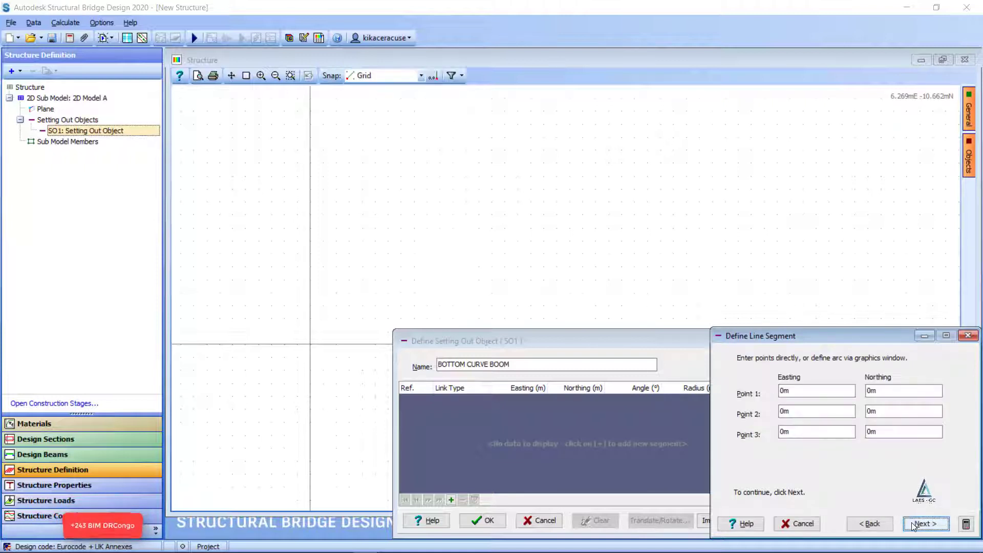
{"action": "left_click", "coordinate": [792, 408]}
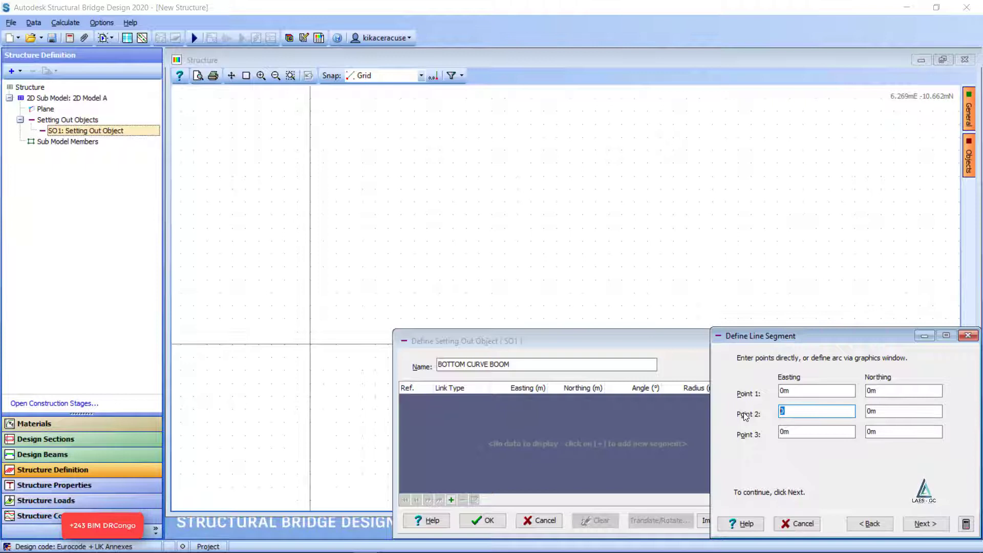
{"action": "type", "text": "30"}
{"action": "left_click", "coordinate": [890, 413]}
{"action": "type", "text": "0"}
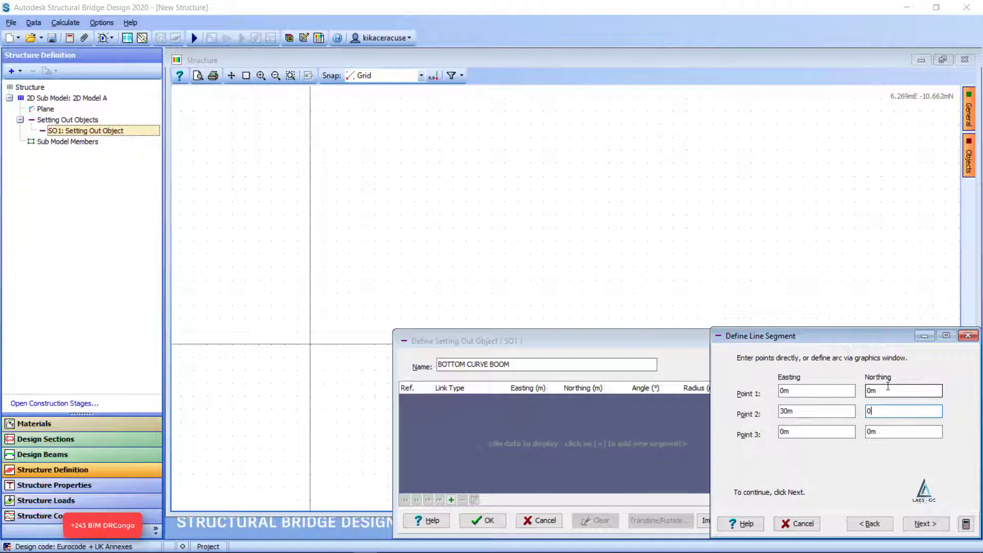
{"action": "left_click", "coordinate": [798, 416]}
{"action": "left_click", "coordinate": [886, 414]}
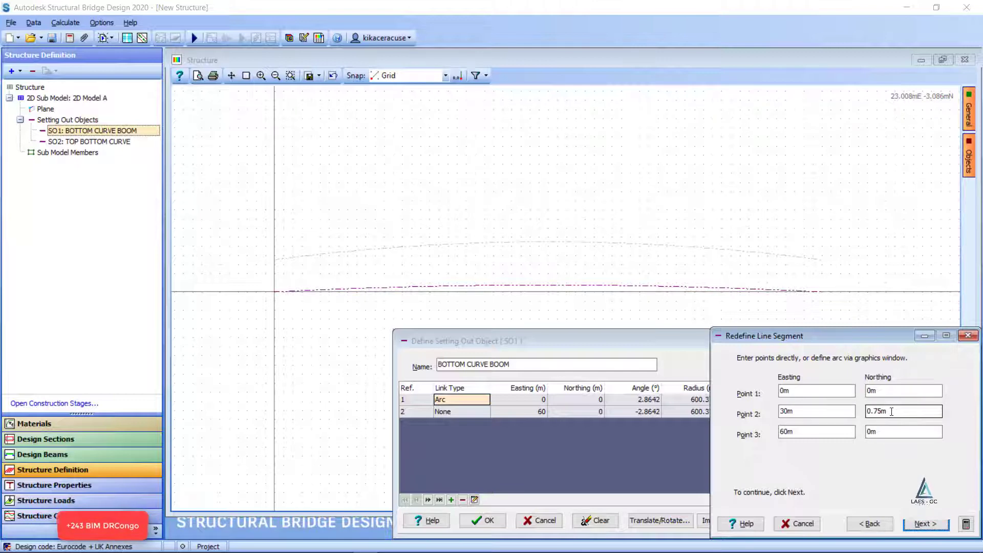
Step: Redefine the BOTTOM CURVE BOOM arc with point 2's northing at 0.8 m and accept the setting out object
{"action": "left_click_drag", "start_coordinate": [892, 411], "coordinate": [803, 410]}
{"action": "type", "text": "0"}
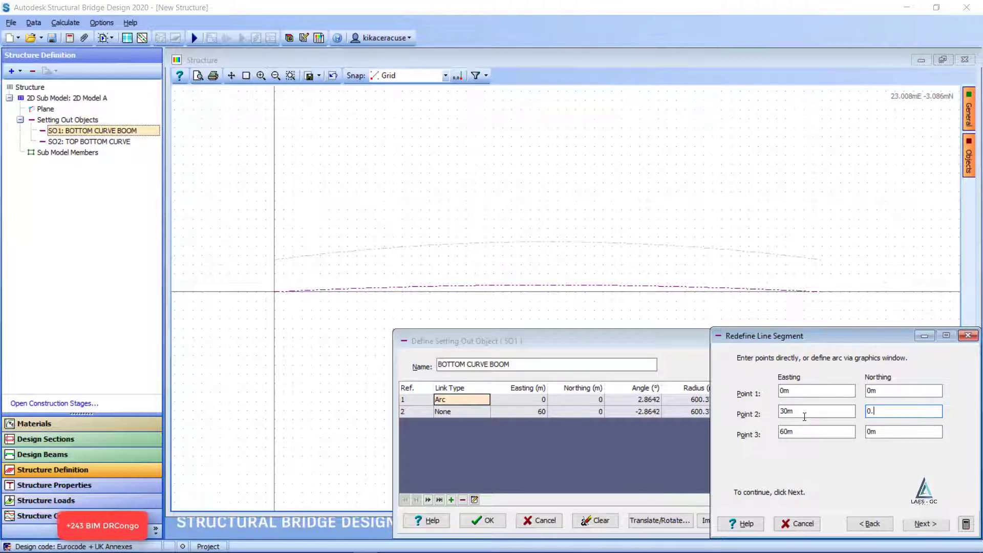
{"action": "type", "text": ".8"}
{"action": "left_click", "coordinate": [926, 524]}
{"action": "scroll", "coordinate": [521, 189], "scroll_direction": "down", "scroll_amount": 1}
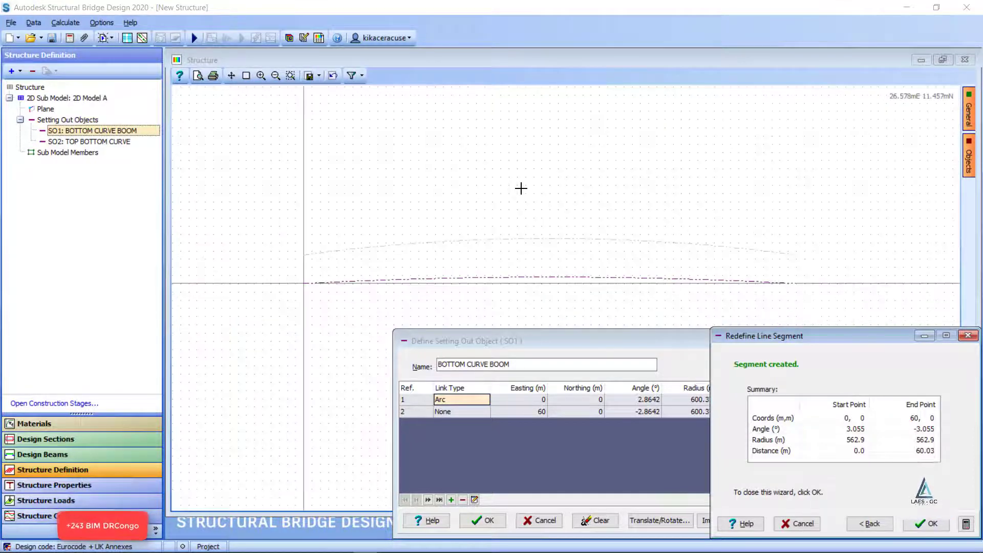
{"action": "left_click", "coordinate": [924, 524]}
{"action": "left_click", "coordinate": [480, 521]}
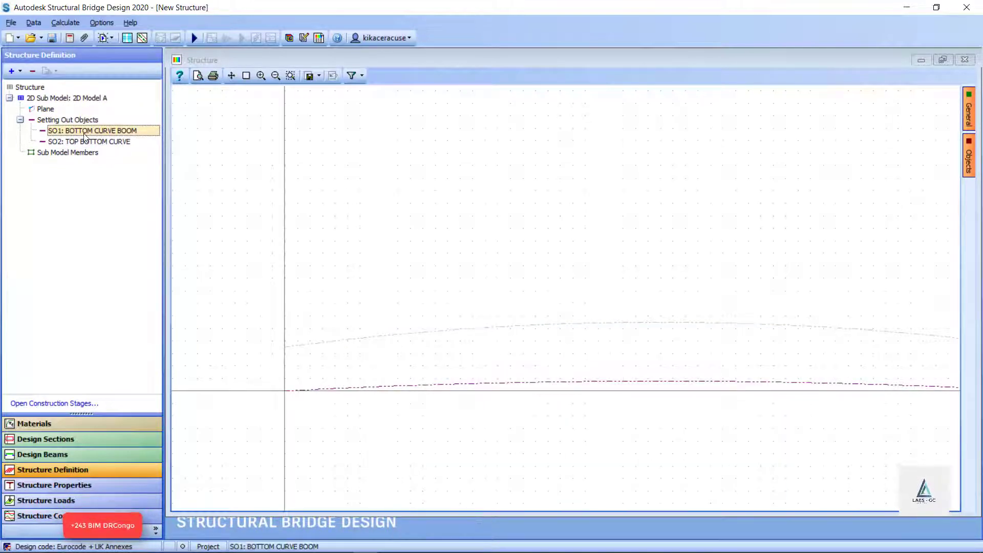
Step: Add a construction lines group to 2D Model A
{"action": "left_click", "coordinate": [23, 73]}
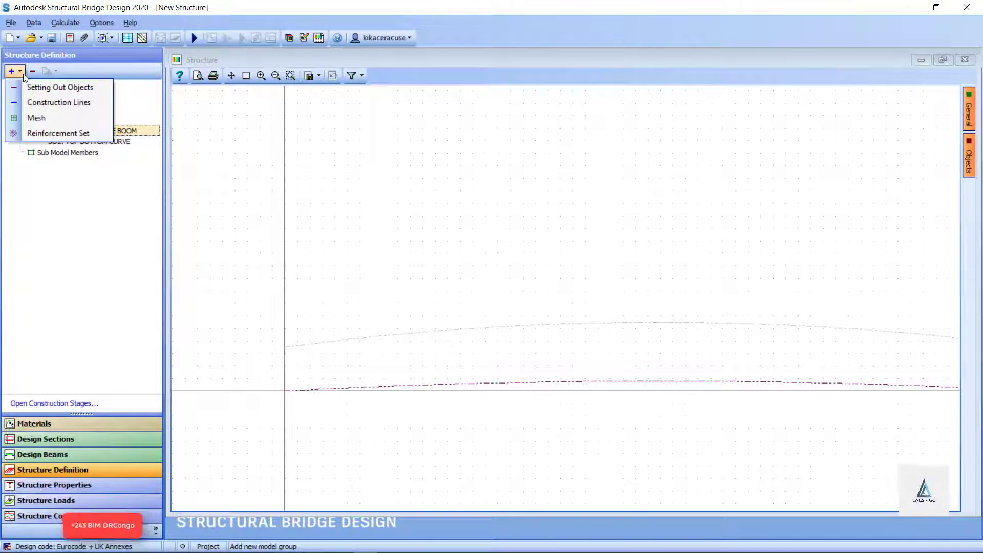
{"action": "left_click", "coordinate": [36, 100]}
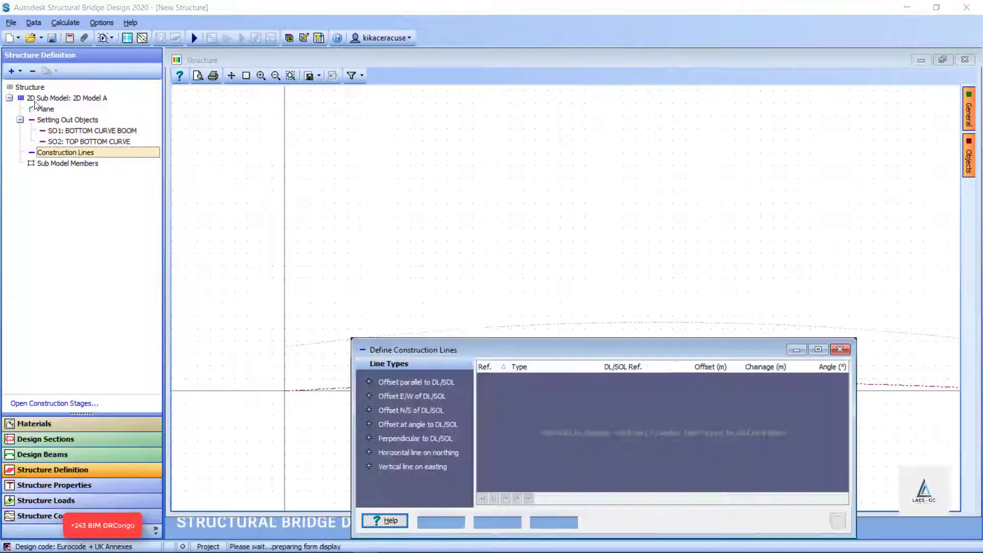
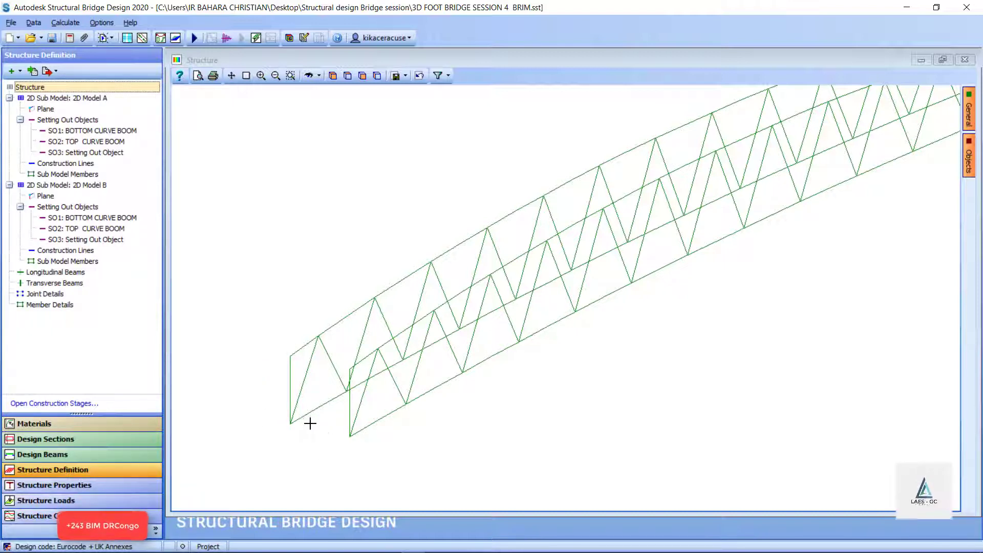
Step: Add a 3D sub model to the structure alongside the two 2D trusses
{"action": "left_click", "coordinate": [19, 71]}
{"action": "left_click", "coordinate": [47, 169]}
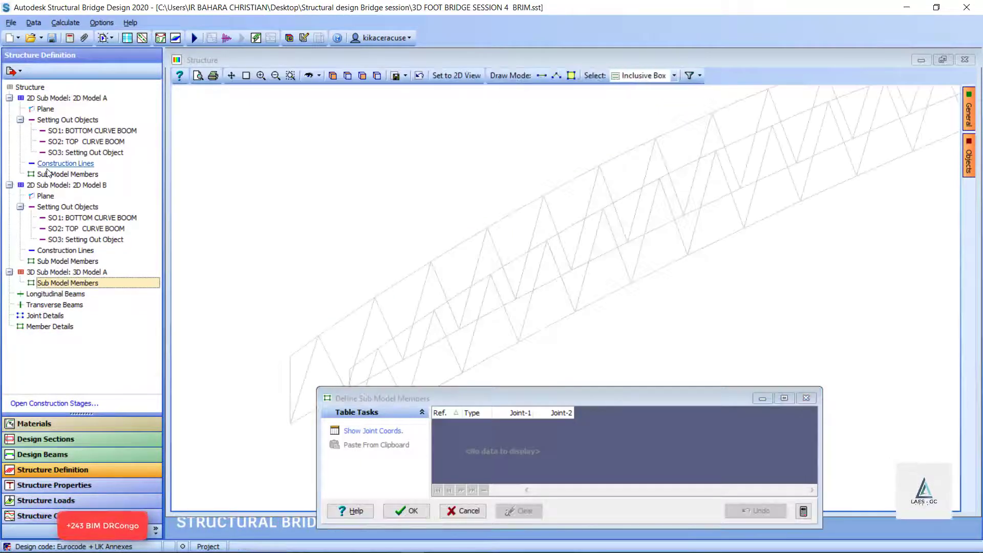
{"action": "scroll", "coordinate": [373, 201], "scroll_direction": "down", "scroll_amount": 4}
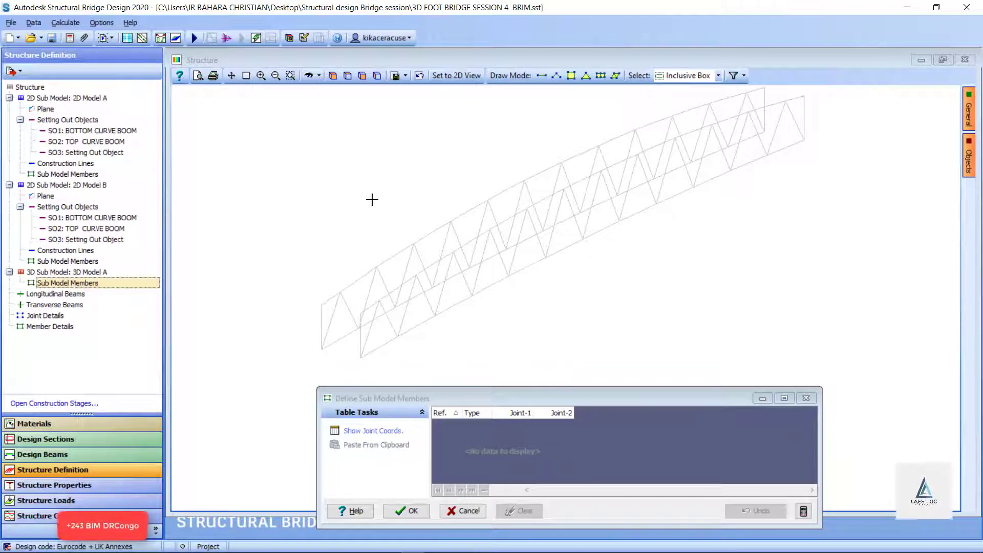
Step: Rename the 2D sub models as TRUSS 1 and TRUSS 2
{"action": "left_click", "coordinate": [58, 97]}
{"action": "right_click", "coordinate": [58, 97]}
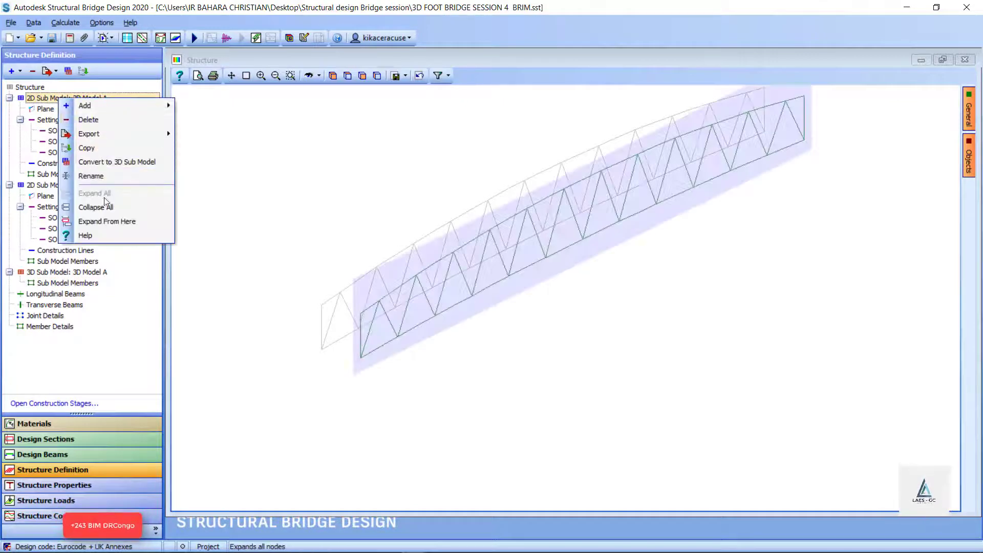
{"action": "left_click", "coordinate": [108, 177]}
{"action": "type", "text": "TRUSS 1"}
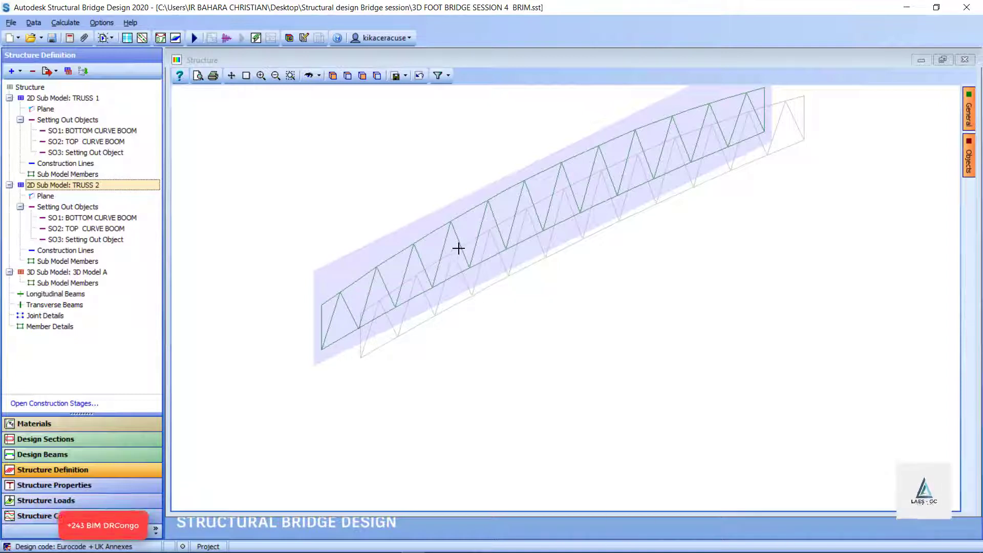
Step: Draw transverse members in 3D Model A connecting the opposite top boom joints of the two trusses
{"action": "left_click", "coordinate": [62, 273]}
{"action": "double_click", "coordinate": [62, 283]}
{"action": "scroll", "coordinate": [520, 224], "scroll_direction": "up", "scroll_amount": 1}
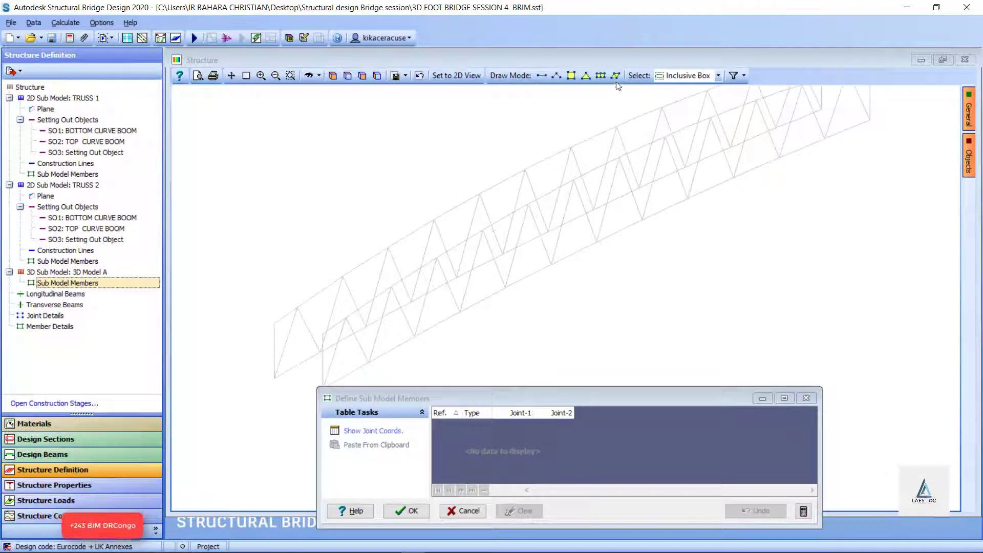
{"action": "left_click", "coordinate": [556, 75]}
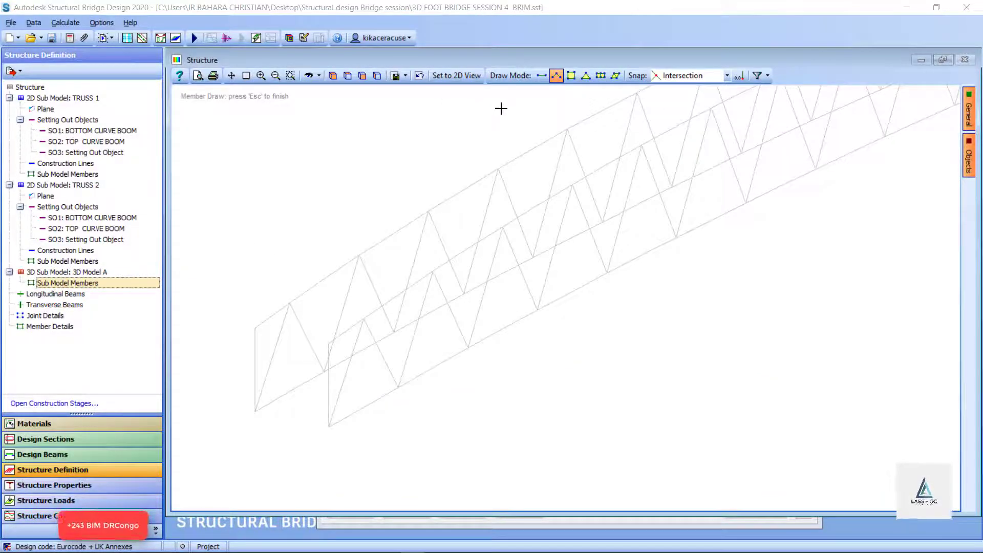
{"action": "left_click", "coordinate": [541, 75]}
{"action": "scroll", "coordinate": [348, 353], "scroll_direction": "up", "scroll_amount": 2}
{"action": "left_click", "coordinate": [557, 76]}
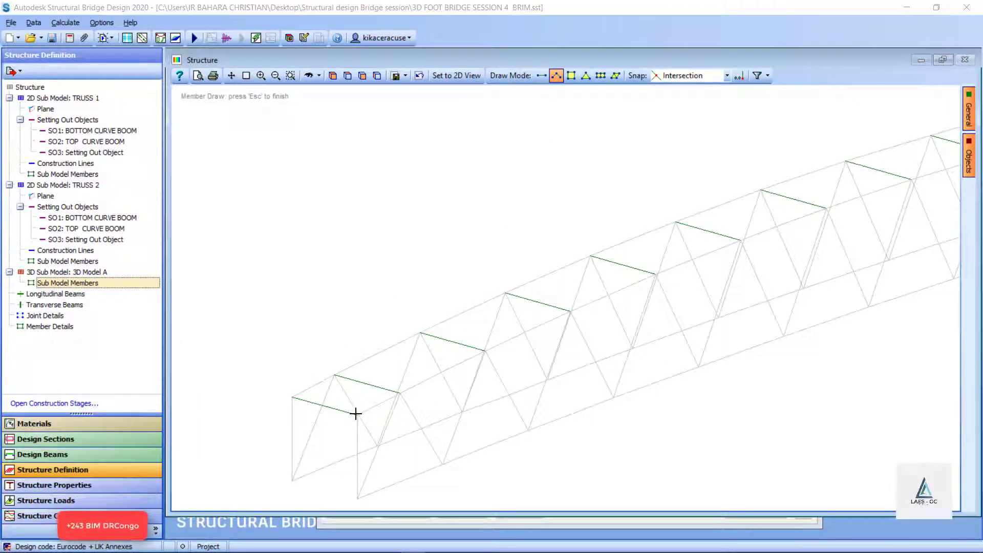
{"action": "left_click", "coordinate": [355, 413]}
{"action": "key", "text": "Escape"}
Step: Draw continuous zigzag bracing members between alternating top boom joints of the two trusses along the whole bridge and accept the member edits
{"action": "left_click", "coordinate": [557, 76]}
{"action": "left_click", "coordinate": [297, 395]}
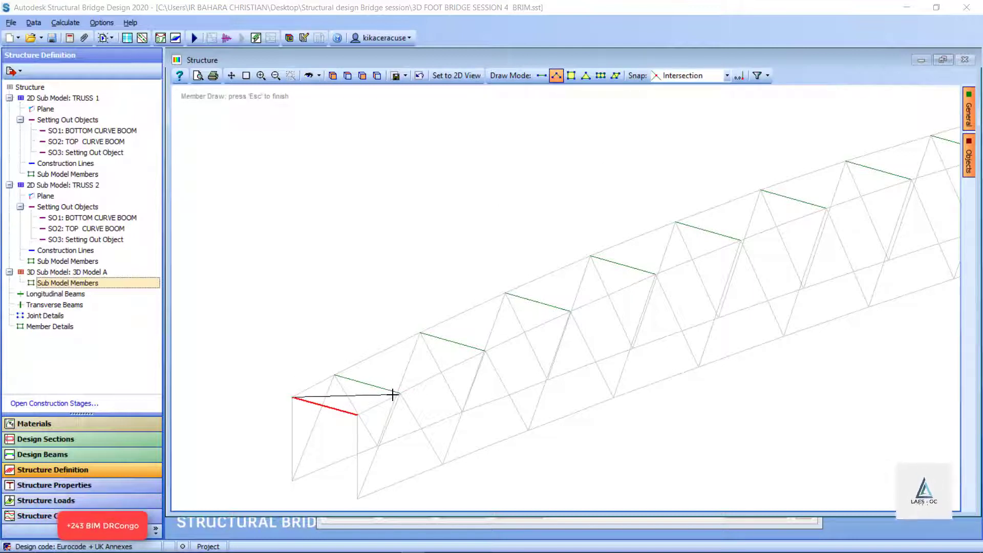
{"action": "left_click", "coordinate": [401, 393]}
{"action": "left_click", "coordinate": [420, 334]}
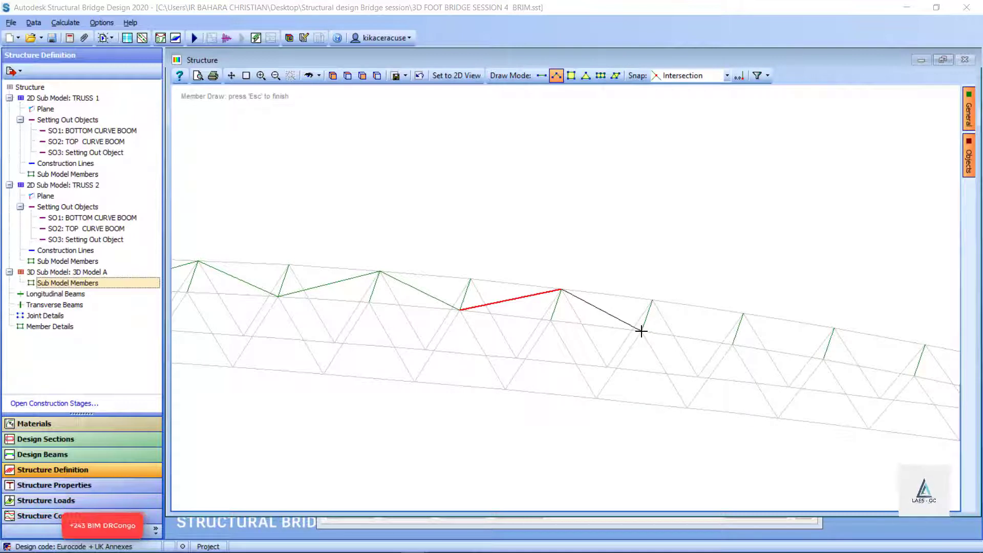
{"action": "left_click", "coordinate": [641, 331]}
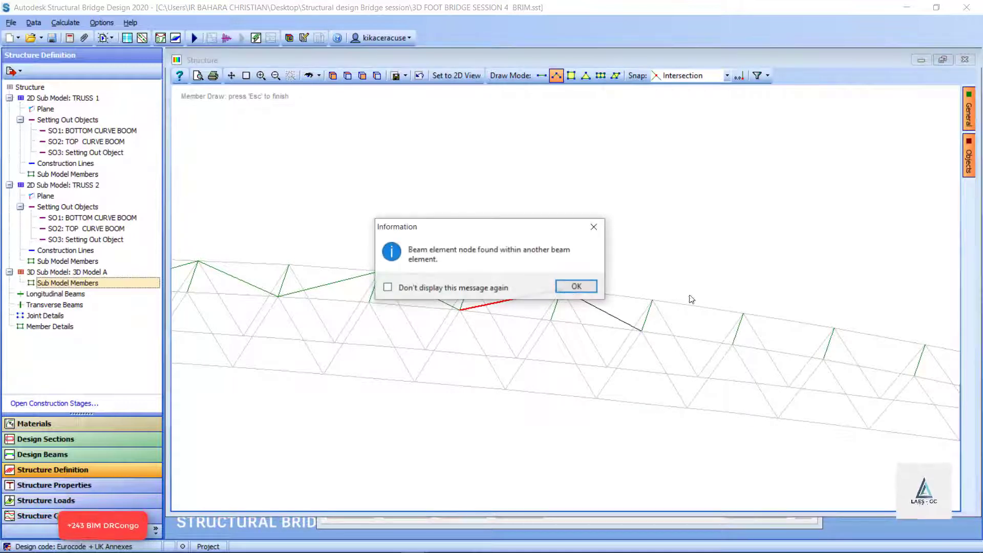
{"action": "left_click", "coordinate": [570, 284]}
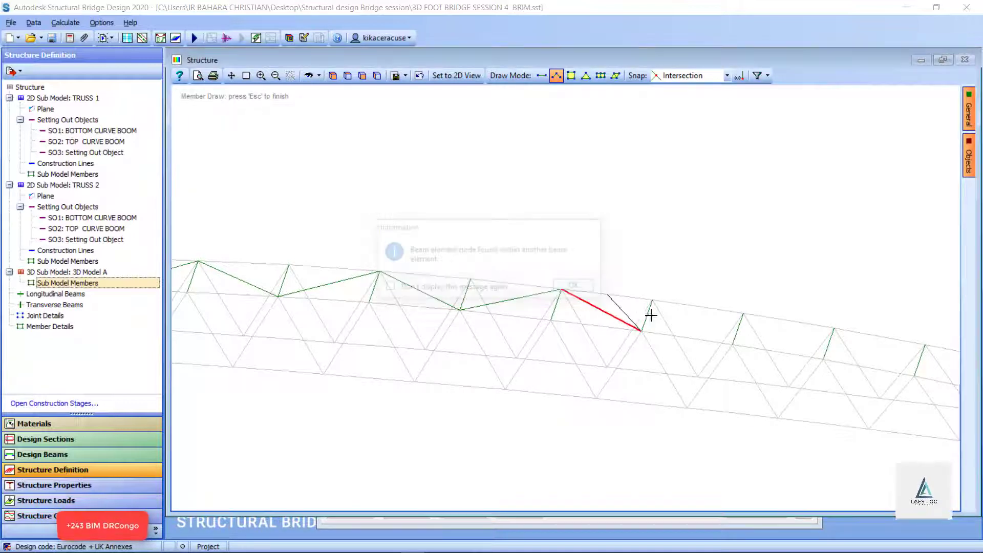
{"action": "left_click", "coordinate": [743, 313]}
{"action": "key", "text": "Return"}
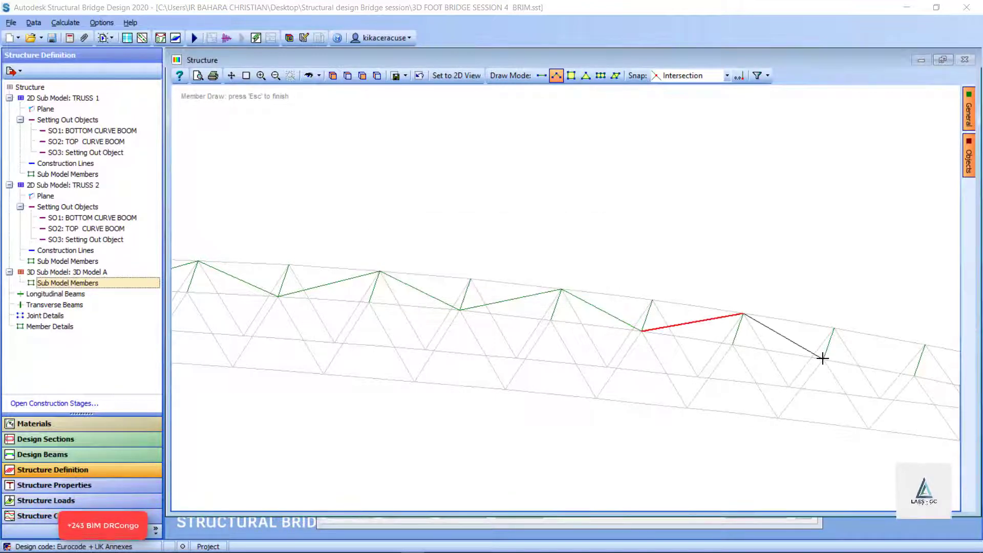
{"action": "left_click", "coordinate": [822, 359]}
{"action": "key", "text": "Return"}
{"action": "left_click", "coordinate": [925, 344]}
{"action": "key", "text": "Return"}
{"action": "scroll", "coordinate": [924, 346], "scroll_direction": "down", "scroll_amount": 2}
{"action": "middle_click_drag", "start_coordinate": [925, 346], "coordinate": [731, 350]}
{"action": "left_click", "coordinate": [759, 381]}
{"action": "key", "text": "Escape"}
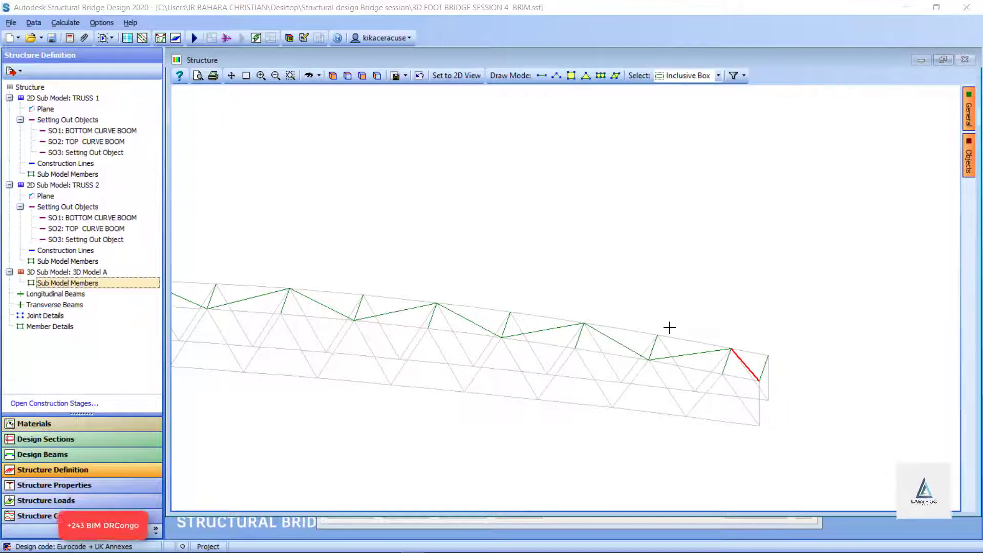
{"action": "middle_click_drag", "start_coordinate": [307, 328], "coordinate": [767, 317]}
{"action": "scroll", "coordinate": [670, 328], "scroll_direction": "up", "scroll_amount": 1}
{"action": "left_click", "coordinate": [69, 272]}
{"action": "left_click", "coordinate": [577, 292]}
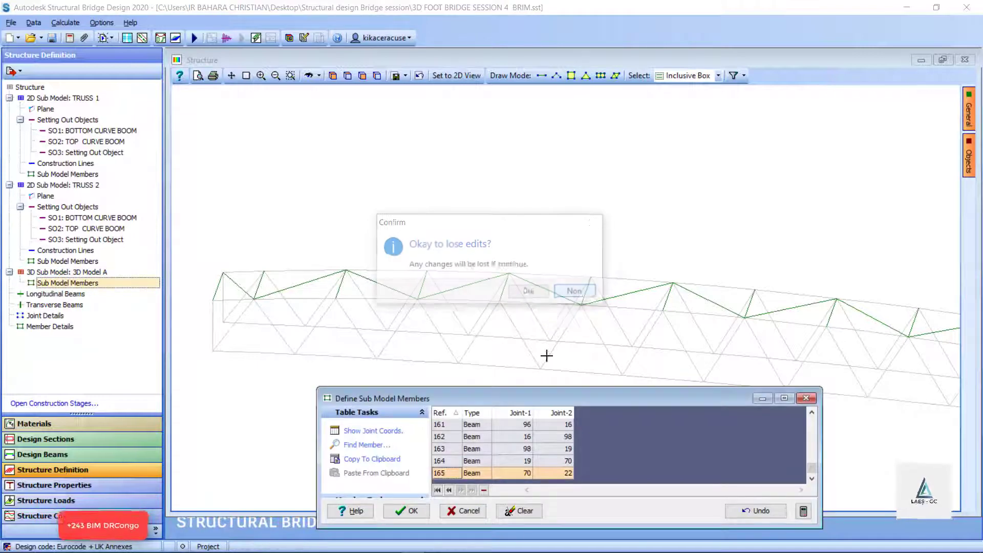
{"action": "left_click", "coordinate": [406, 510]}
Step: Rename the 3D sub model holding the top bracing members as Top traverse
{"action": "left_click", "coordinate": [71, 272]}
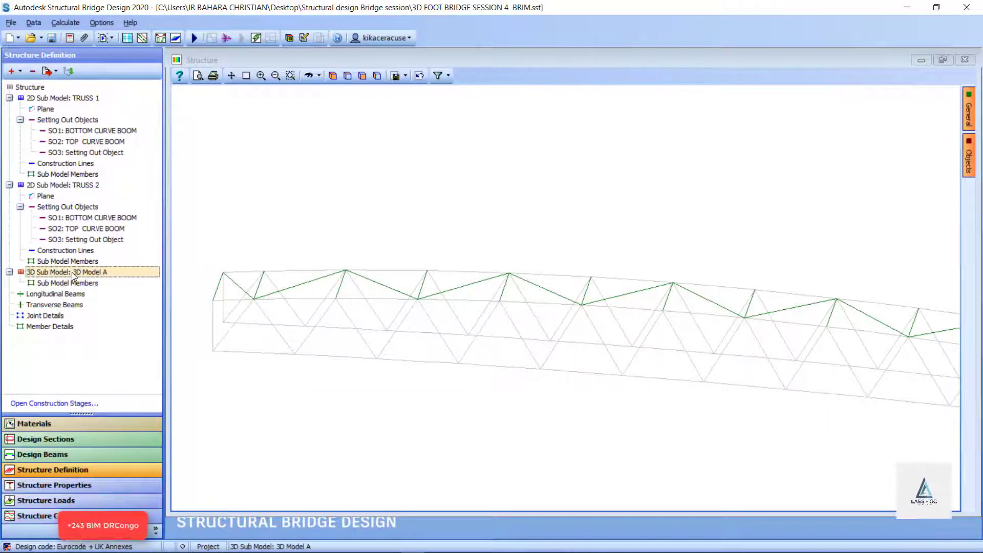
{"action": "right_click", "coordinate": [74, 275]}
{"action": "left_click", "coordinate": [104, 337]}
{"action": "type", "text": "Top Br"}
{"action": "key", "text": "BackSpace"}
{"action": "key", "text": "BackSpace"}
{"action": "key", "text": "BackSpace"}
{"action": "key", "text": "BackSpace"}
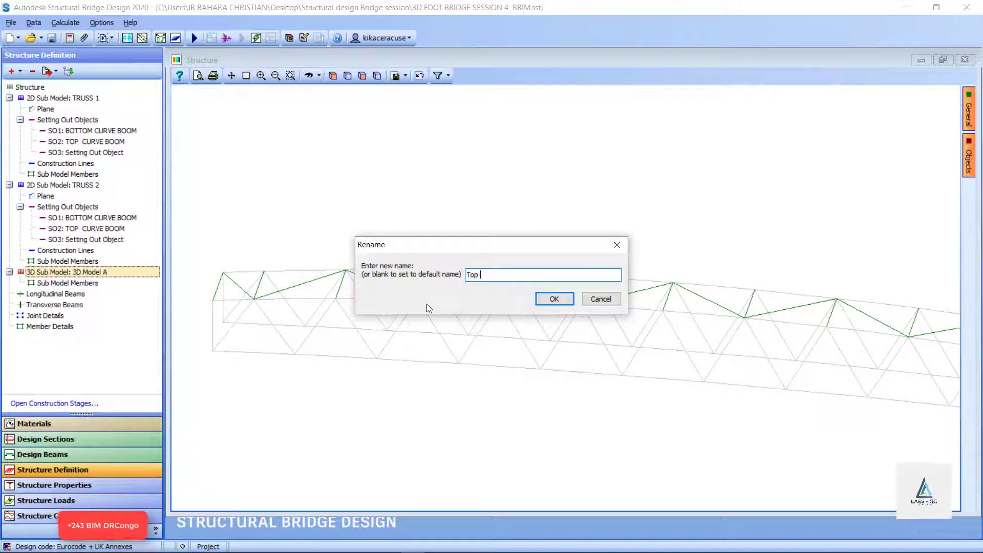
{"action": "key", "text": "BackSpace"}
{"action": "key", "text": "BackSpace"}
{"action": "type", "text": "B"}
{"action": "key", "text": "BackSpace"}
{"action": "type", "text": "Top transve"}
{"action": "key", "text": "BackSpace"}
{"action": "key", "text": "BackSpace"}
{"action": "key", "text": "BackSpace"}
{"action": "key", "text": "BackSpace"}
{"action": "type", "text": "verse"}
{"action": "left_click", "coordinate": [554, 299]}
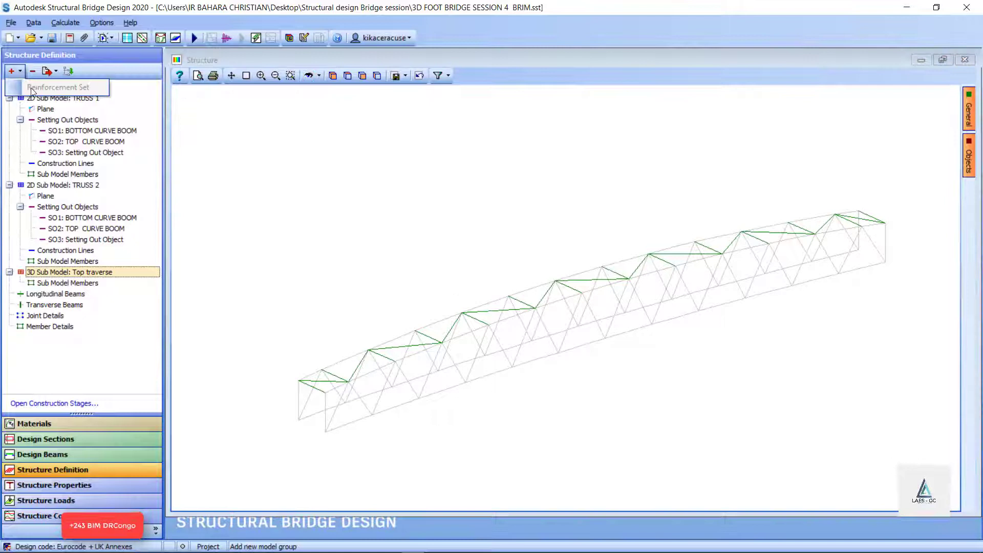
Step: Add another 3D sub model to the structure and rename it as Deck traverse
{"action": "left_click", "coordinate": [125, 98]}
{"action": "left_click", "coordinate": [31, 87]}
{"action": "left_click", "coordinate": [22, 69]}
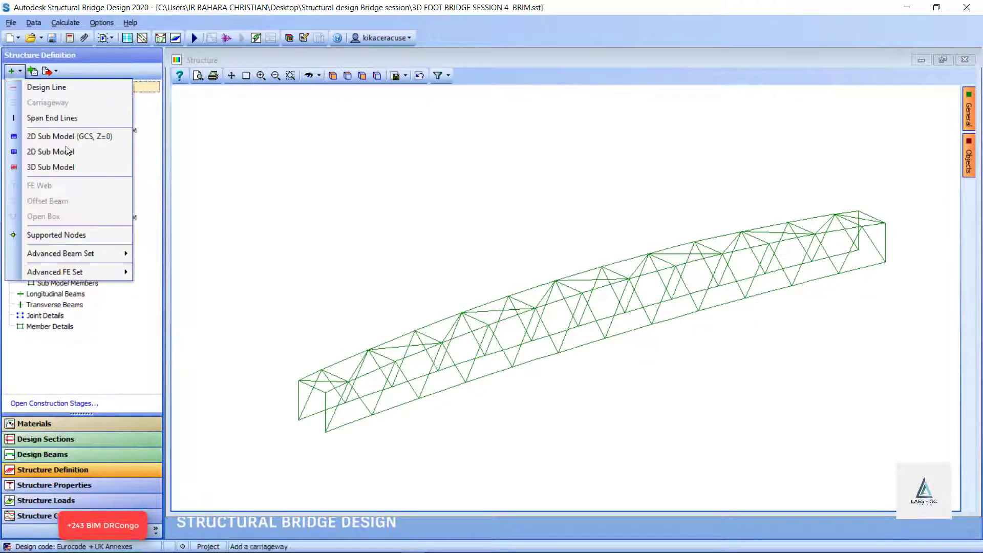
{"action": "left_click", "coordinate": [57, 166]}
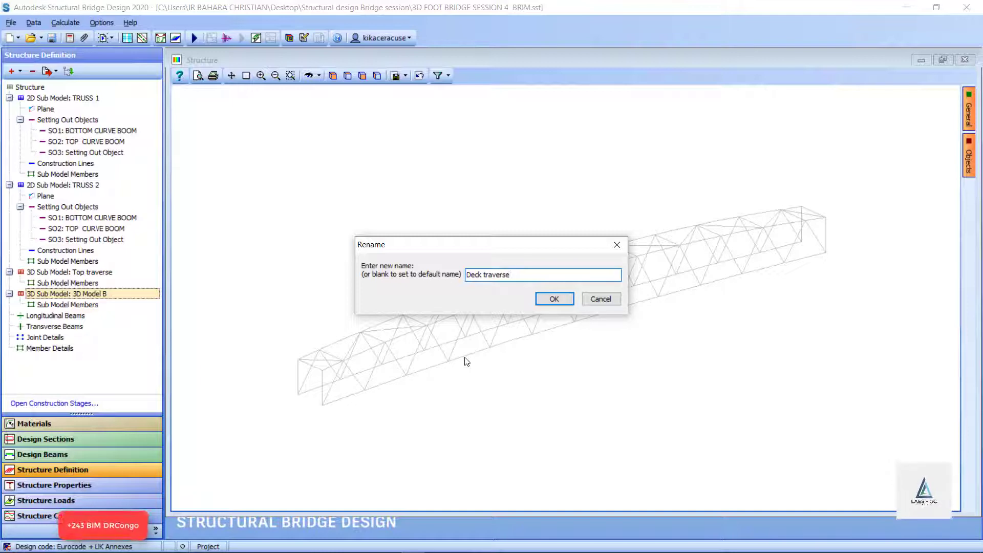
{"action": "left_click", "coordinate": [553, 300]}
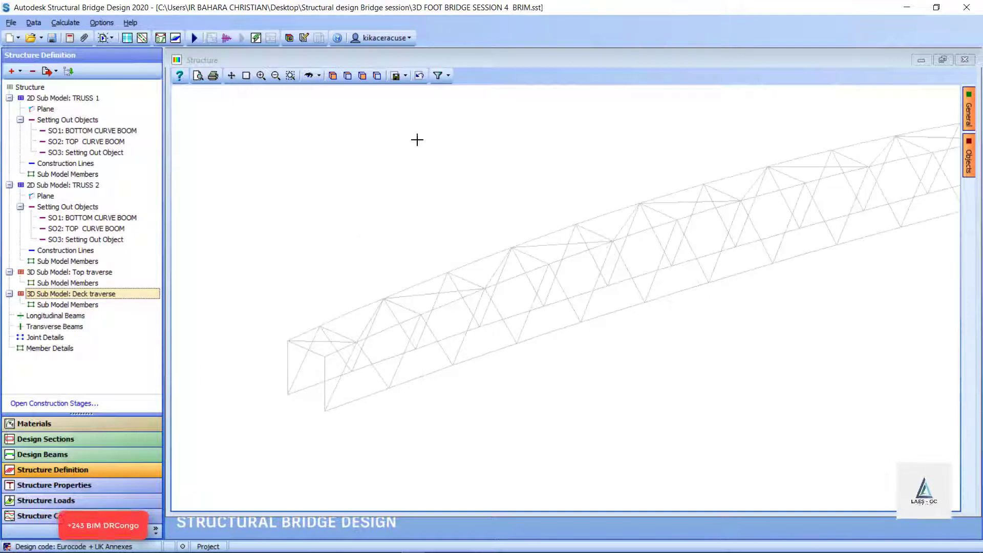
Step: Draw transverse members in the Deck traverse sub model connecting the opposite bottom boom joints along the bridge
{"action": "left_click", "coordinate": [67, 304]}
{"action": "scroll", "coordinate": [508, 301], "scroll_direction": "up", "scroll_amount": 3}
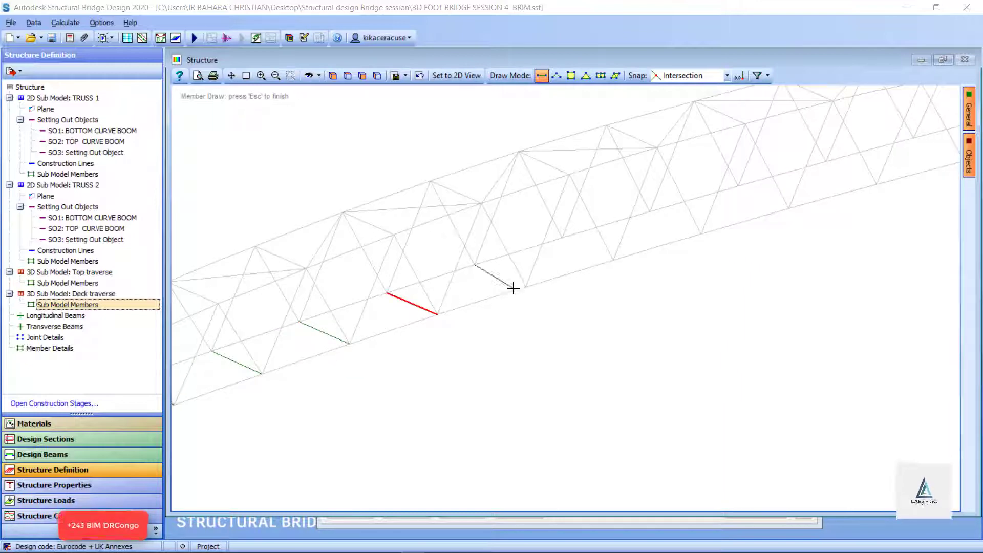
{"action": "scroll", "coordinate": [529, 283], "scroll_direction": "down", "scroll_amount": 2}
{"action": "middle_click_drag", "start_coordinate": [416, 292], "coordinate": [812, 215]}
{"action": "left_click", "coordinate": [839, 177]}
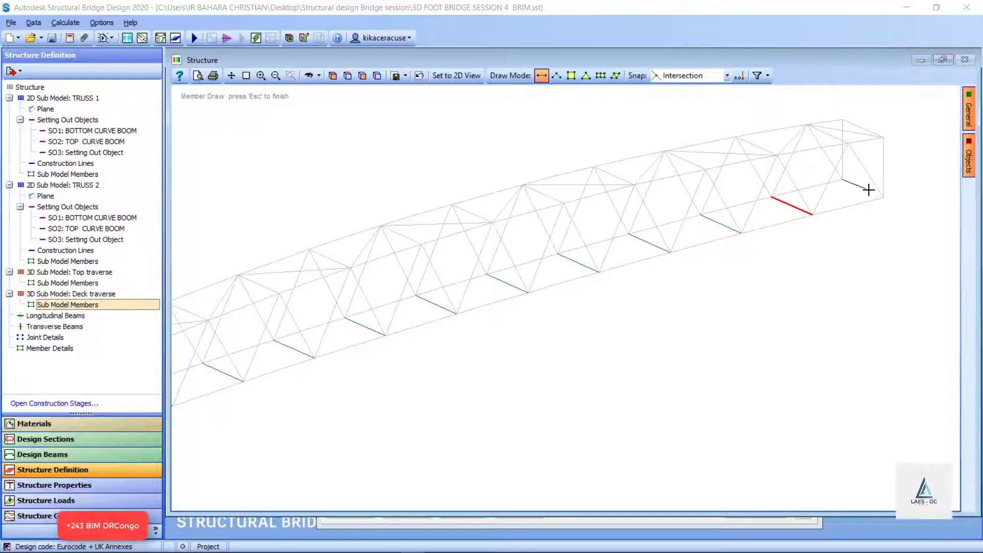
{"action": "left_click", "coordinate": [883, 198]}
Step: Draw continuous zigzag bracing members between alternating bottom boom joints of the two trusses and accept the Deck traverse member edits
{"action": "scroll", "coordinate": [884, 185], "scroll_direction": "down", "scroll_amount": 4}
{"action": "scroll", "coordinate": [499, 318], "scroll_direction": "up", "scroll_amount": 3}
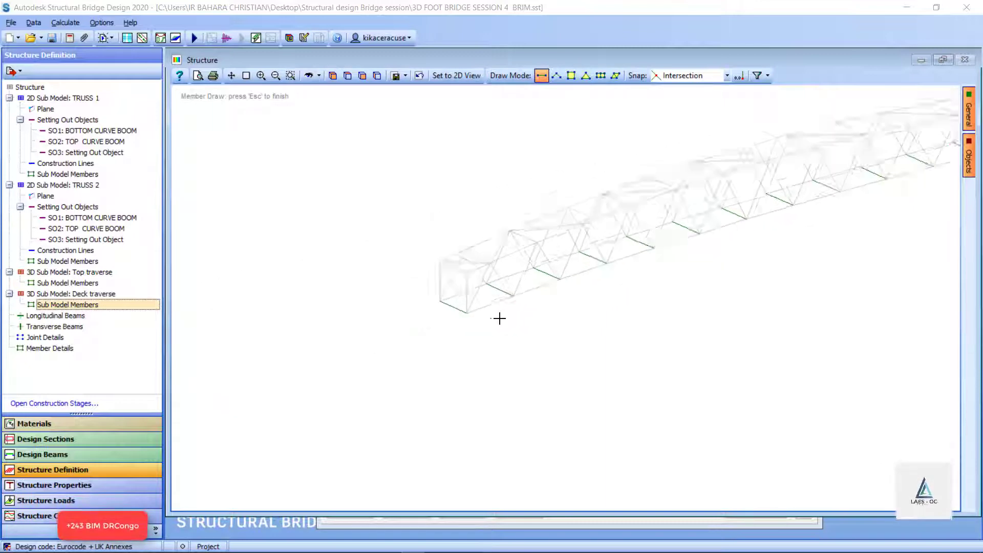
{"action": "scroll", "coordinate": [551, 174], "scroll_direction": "up", "scroll_amount": 3}
{"action": "left_click", "coordinate": [556, 77]}
{"action": "left_click", "coordinate": [394, 403]}
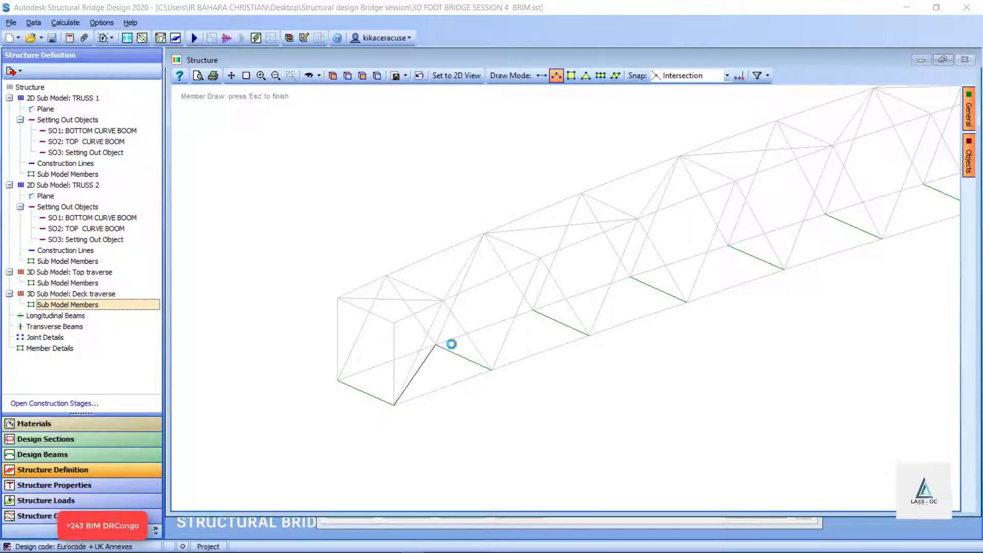
{"action": "left_click", "coordinate": [436, 345]}
{"action": "left_click", "coordinate": [576, 286]}
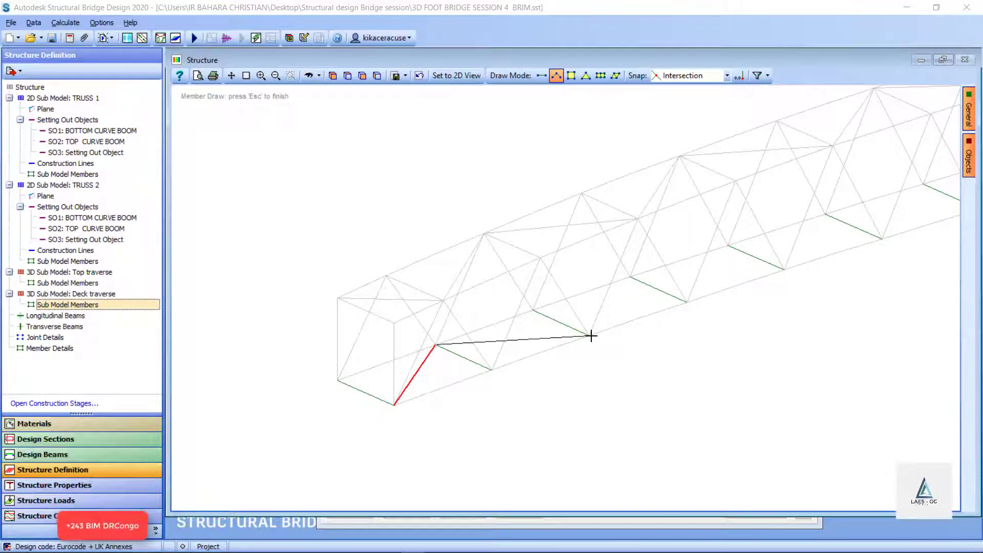
{"action": "key", "text": "Escape"}
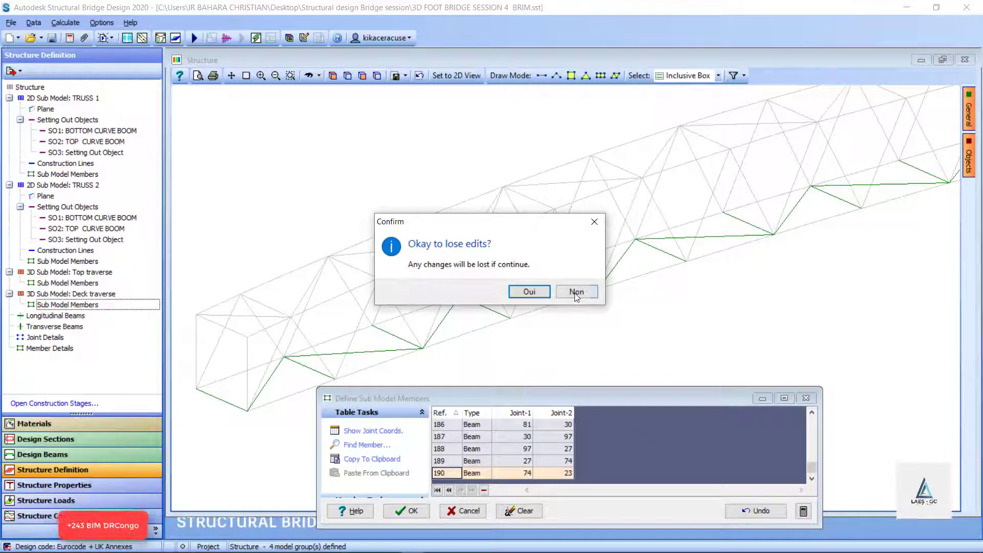
{"action": "left_click", "coordinate": [576, 293]}
{"action": "left_click", "coordinate": [407, 510]}
Step: Add a further 3D sub model to the structure and rename it as deck FE
{"action": "scroll", "coordinate": [484, 356], "scroll_direction": "down", "scroll_amount": 5}
{"action": "scroll", "coordinate": [467, 327], "scroll_direction": "up", "scroll_amount": 3}
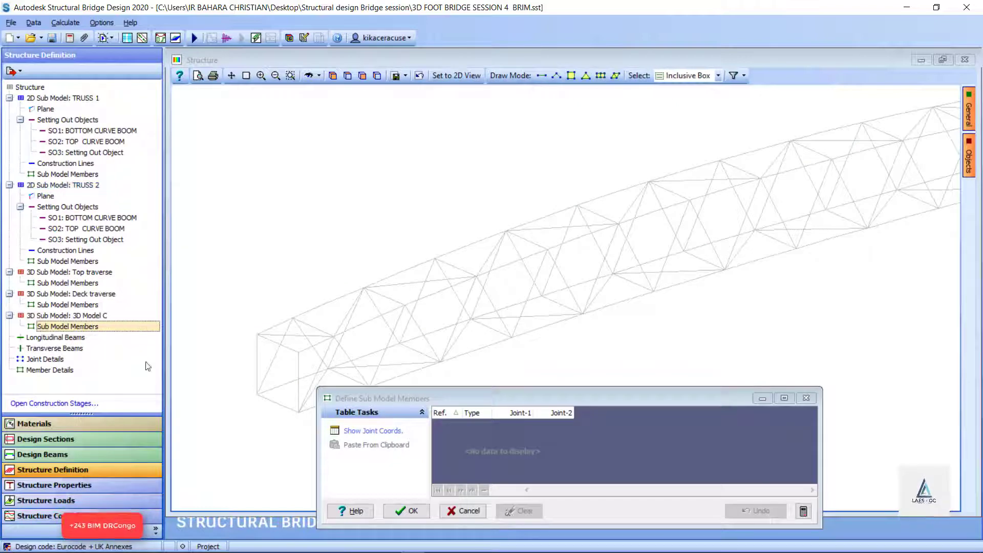
{"action": "key", "text": "Escape"}
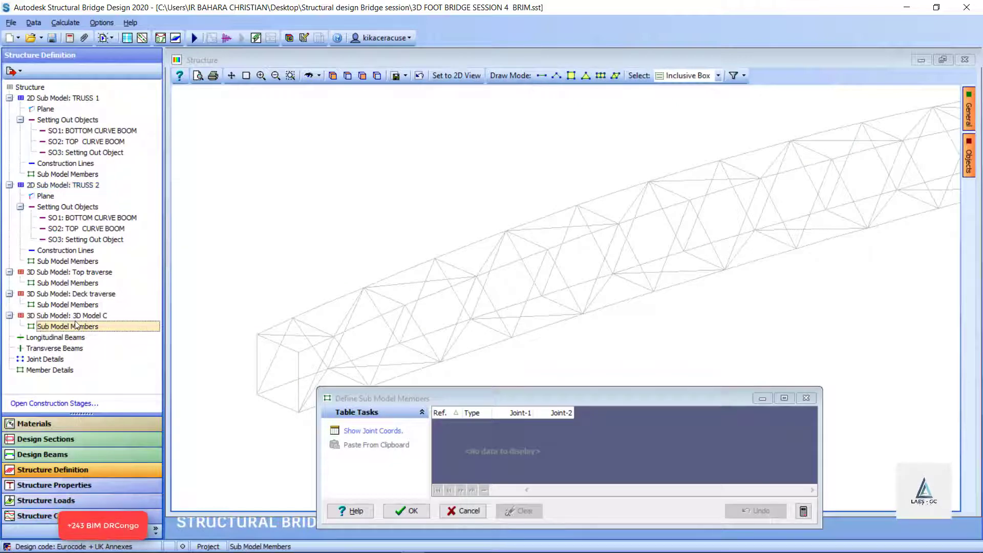
{"action": "right_click", "coordinate": [75, 317]}
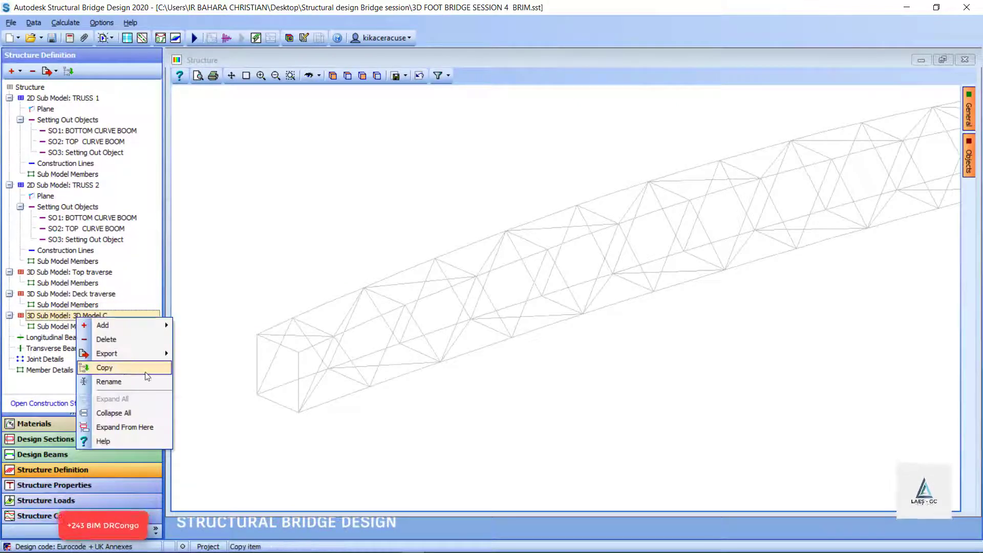
{"action": "left_click", "coordinate": [109, 381]}
{"action": "type", "text": "deck FE"}
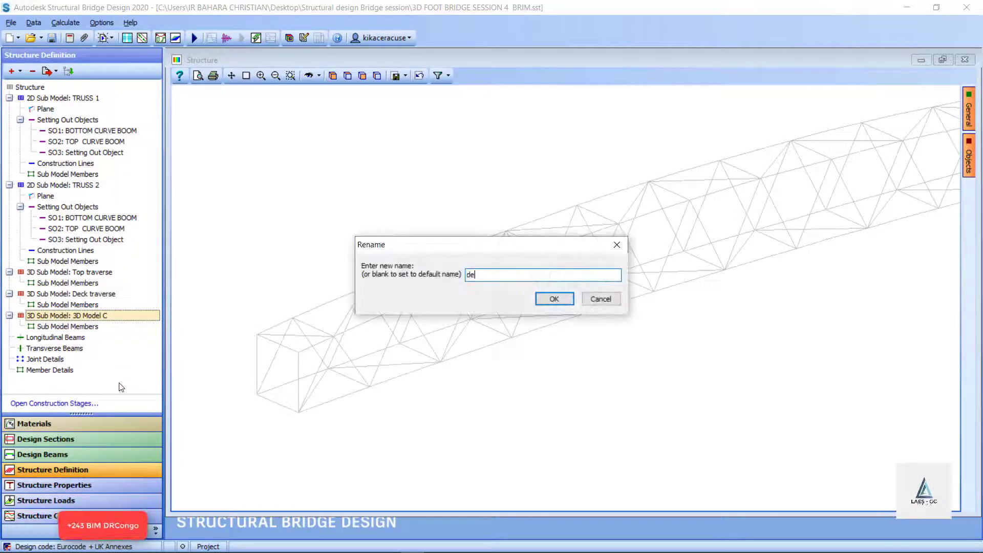
{"action": "key", "text": "Return"}
Step: Fill the deck between the bottom booms with four-sided finite element panels in the deck FE sub model and accept them
{"action": "scroll", "coordinate": [577, 368], "scroll_direction": "down", "scroll_amount": 5}
{"action": "scroll", "coordinate": [420, 486], "scroll_direction": "up", "scroll_amount": 3}
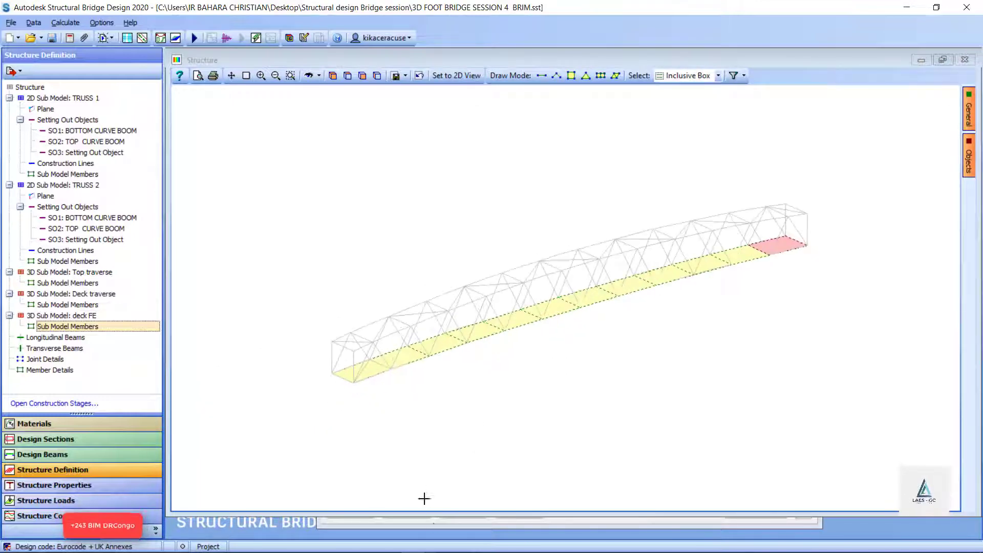
{"action": "left_click", "coordinate": [433, 524]}
{"action": "left_click", "coordinate": [407, 512]}
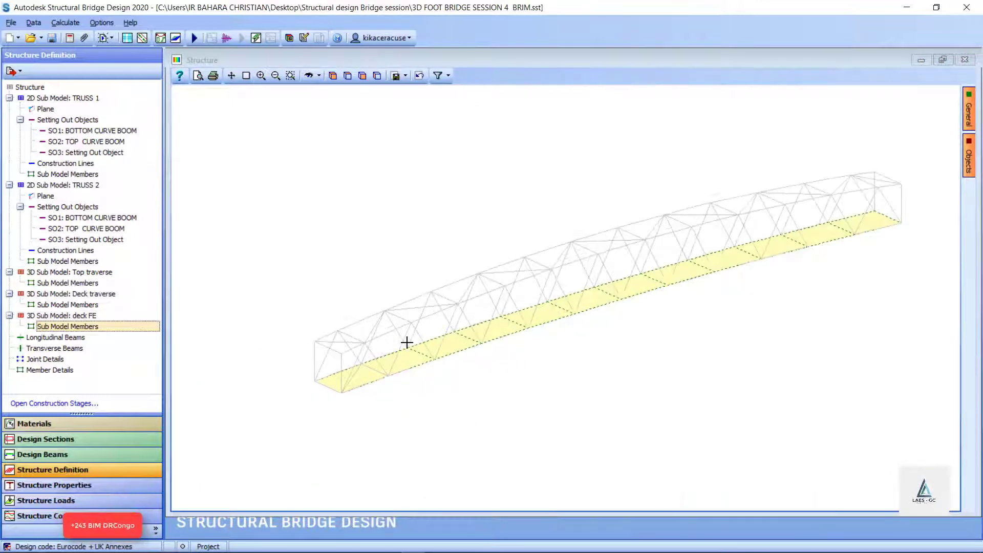
Step: Add a supported nodes group and, with joint selection set to All Joints, assign supports to the four bottom corner joints of the bridge
{"action": "left_click", "coordinate": [58, 231]}
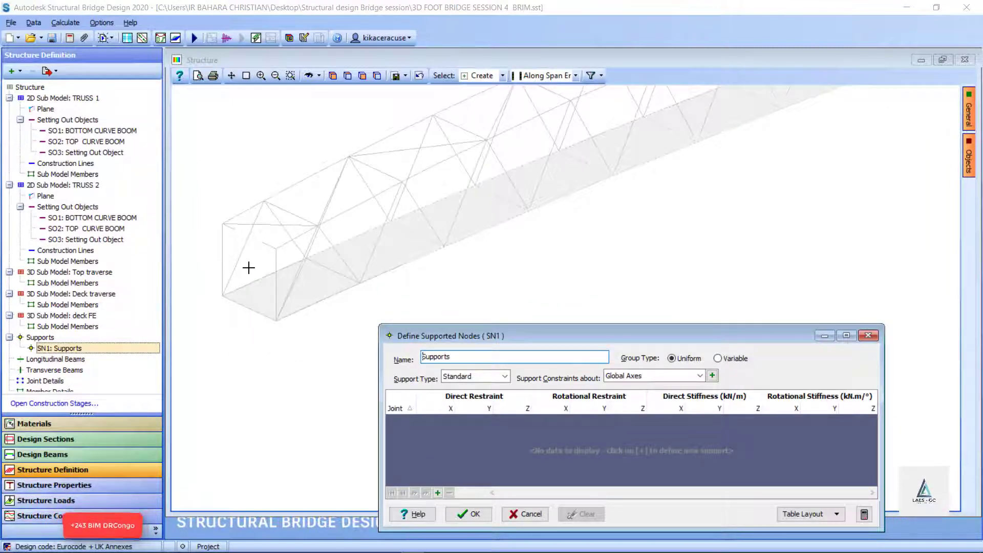
{"action": "scroll", "coordinate": [214, 293], "scroll_direction": "up", "scroll_amount": 3}
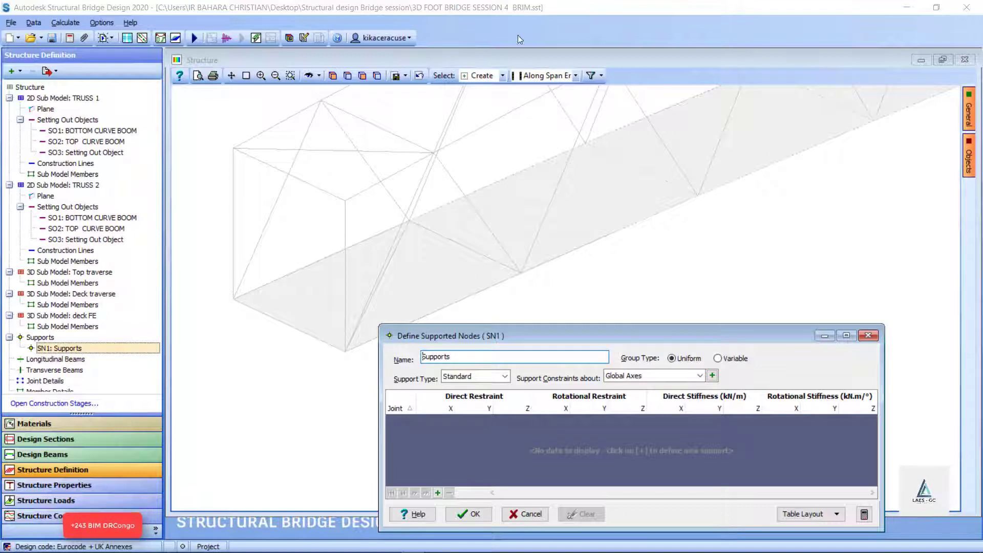
{"action": "left_click", "coordinate": [576, 77]}
{"action": "left_click", "coordinate": [542, 101]}
{"action": "left_click", "coordinate": [233, 297]}
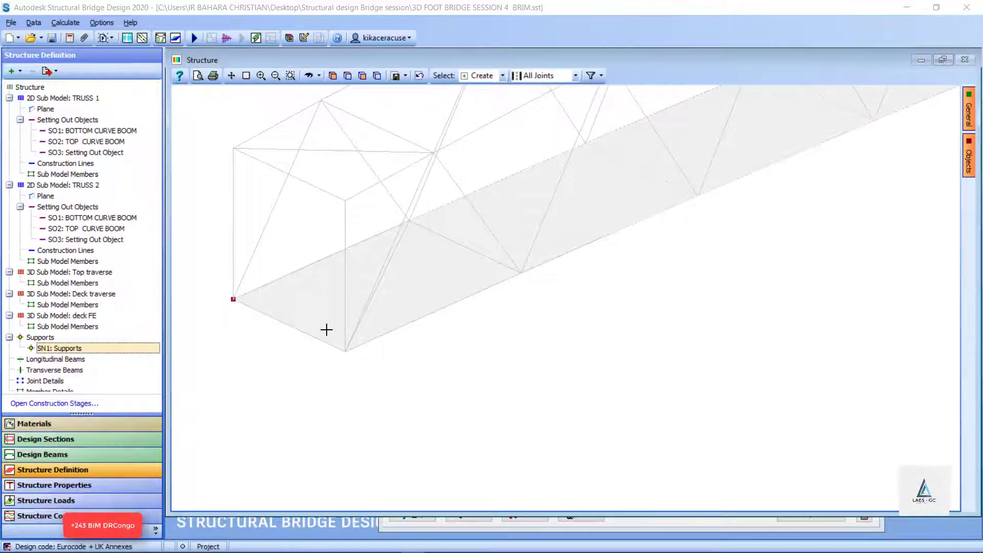
{"action": "left_click", "coordinate": [345, 351]}
{"action": "scroll", "coordinate": [566, 298], "scroll_direction": "down", "scroll_amount": 3}
{"action": "left_click", "coordinate": [661, 213]}
{"action": "left_click", "coordinate": [736, 247]}
{"action": "left_click", "coordinate": [309, 76]}
{"action": "scroll", "coordinate": [527, 283], "scroll_direction": "down", "scroll_amount": 3}
{"action": "left_click_drag", "start_coordinate": [526, 283], "coordinate": [456, 319]}
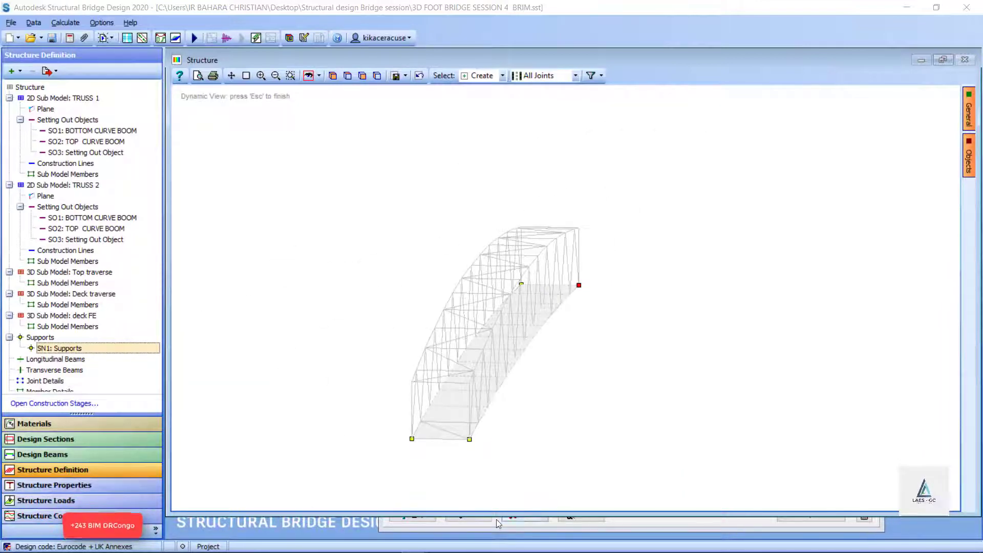
Step: Make the support group Variable and set the direct Y restraint to Free for joints 23, 45, 72 and 94
{"action": "left_click", "coordinate": [483, 524]}
{"action": "left_click", "coordinate": [717, 358]}
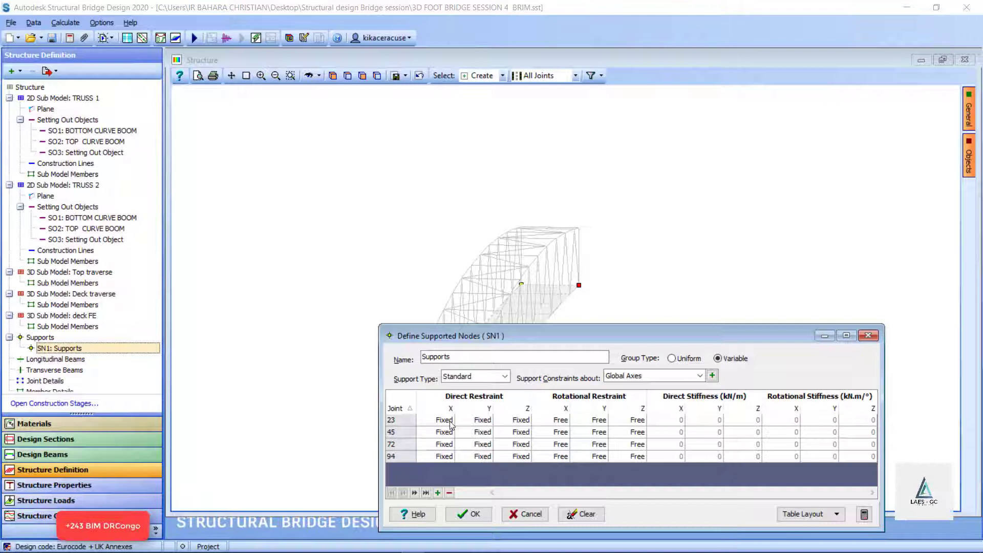
{"action": "left_click", "coordinate": [489, 422]}
{"action": "left_click", "coordinate": [488, 423]}
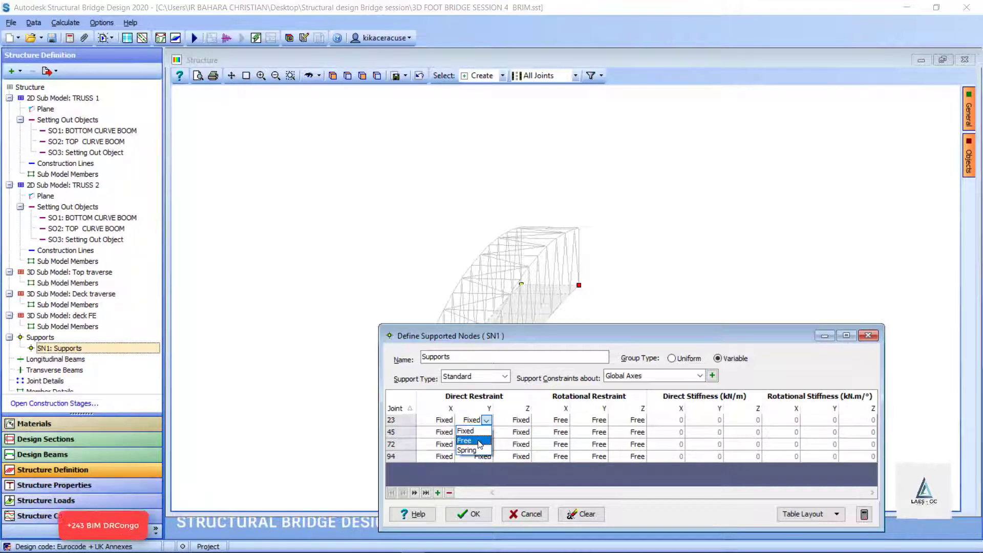
{"action": "left_click", "coordinate": [489, 438]}
{"action": "left_click", "coordinate": [489, 433]}
{"action": "left_click", "coordinate": [486, 432]}
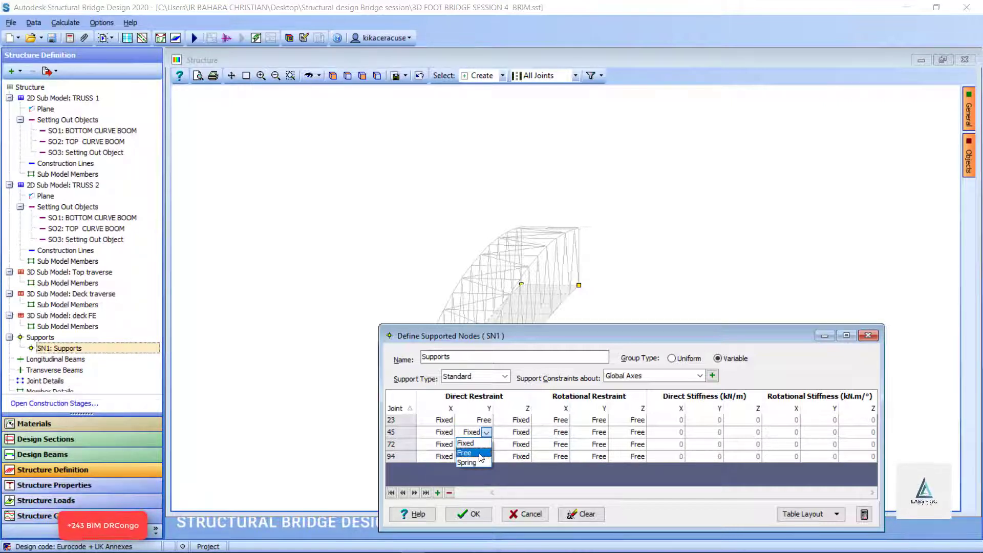
{"action": "left_click", "coordinate": [488, 452]}
{"action": "left_click", "coordinate": [487, 444]}
{"action": "left_click", "coordinate": [486, 444]}
{"action": "left_click", "coordinate": [488, 463]}
{"action": "left_click", "coordinate": [487, 456]}
{"action": "left_click", "coordinate": [486, 456]}
{"action": "left_click", "coordinate": [476, 474]}
{"action": "left_click", "coordinate": [461, 511]}
Step: Examine the footbridge's trusses, deck and supports in the 3D element view, orbiting to a side elevation
{"action": "left_click", "coordinate": [291, 39]}
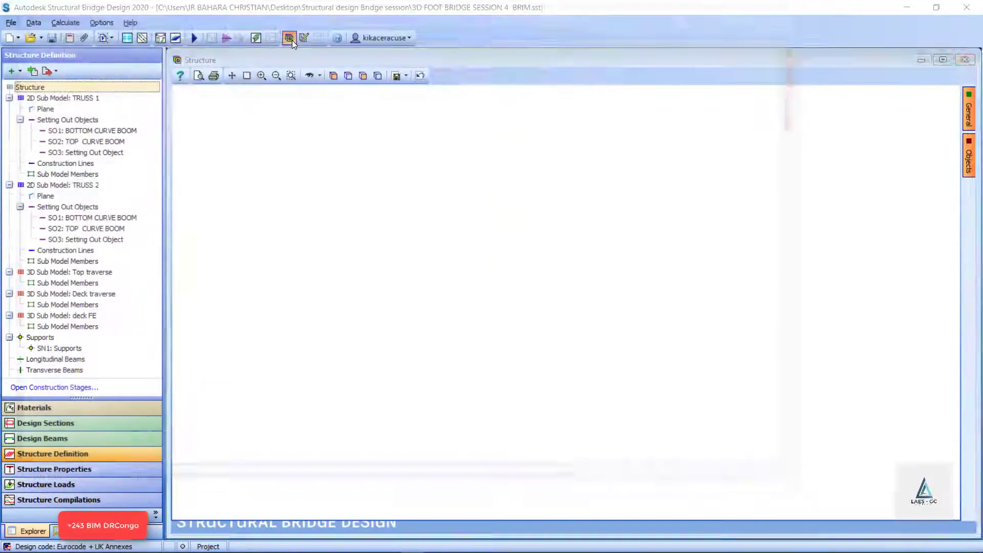
{"action": "scroll", "coordinate": [629, 230], "scroll_direction": "up", "scroll_amount": 1}
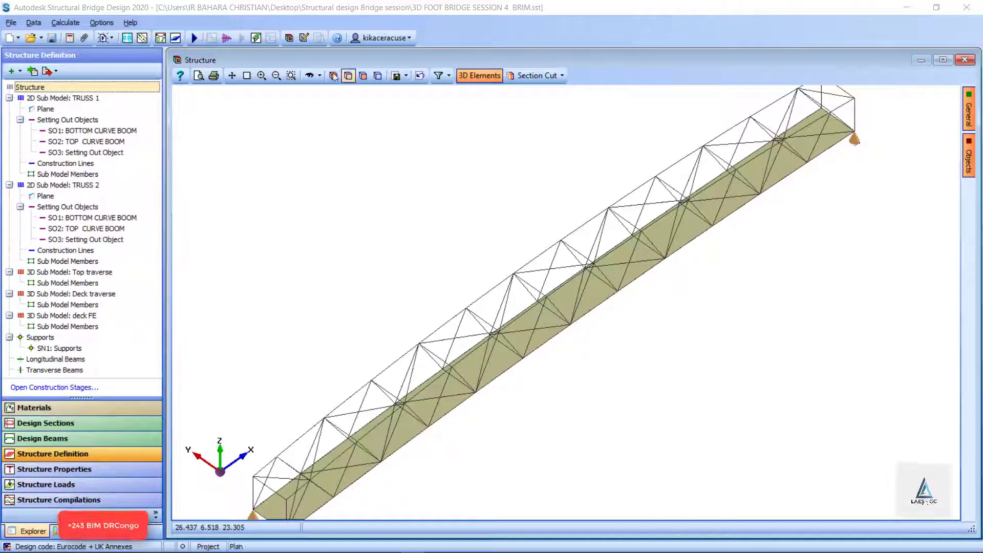
{"action": "left_click", "coordinate": [309, 76]}
{"action": "left_click_drag", "start_coordinate": [593, 279], "coordinate": [549, 327]}
{"action": "scroll", "coordinate": [537, 343], "scroll_direction": "up", "scroll_amount": 6}
{"action": "left_click_drag", "start_coordinate": [518, 364], "coordinate": [544, 377]}
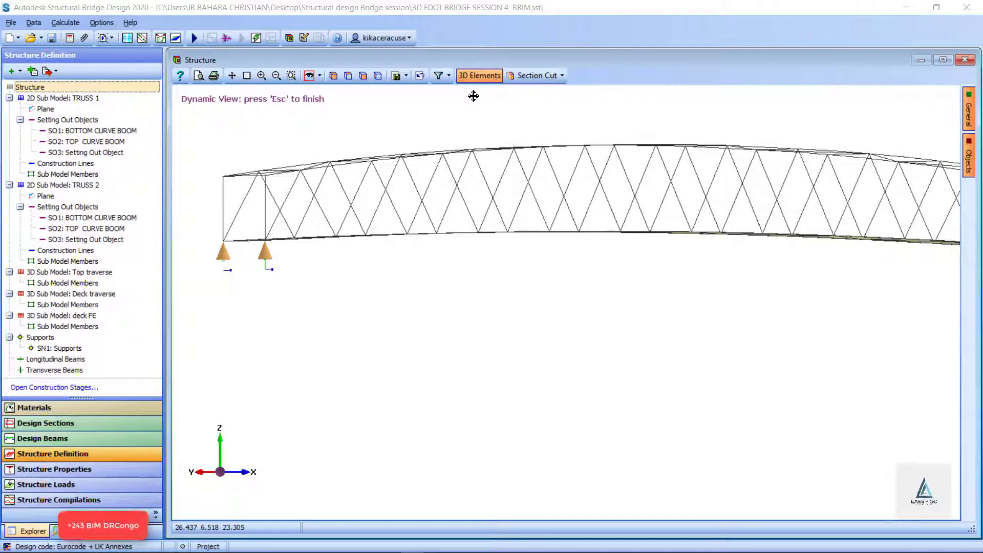
Step: Define a grade 355 structural steel material and add a Defined Stress-Strain material with an elastic property
{"action": "key", "text": "Escape"}
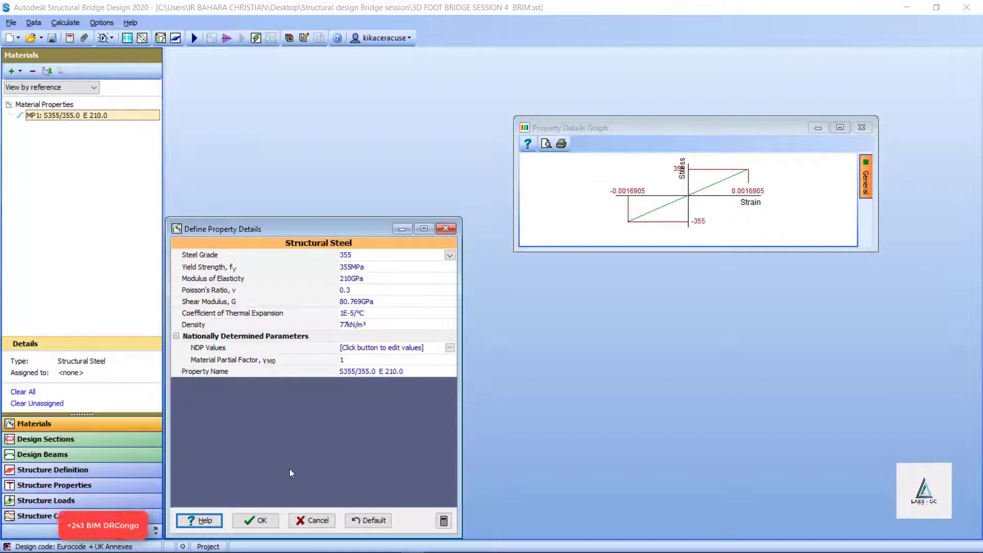
{"action": "left_click", "coordinate": [256, 520]}
{"action": "left_click", "coordinate": [19, 72]}
{"action": "left_click", "coordinate": [62, 75]}
Step: Add a Concrete - Parabola-Rectangle material of class C40/50 with a characteristic strength of 40 MPa
{"action": "left_click", "coordinate": [15, 73]}
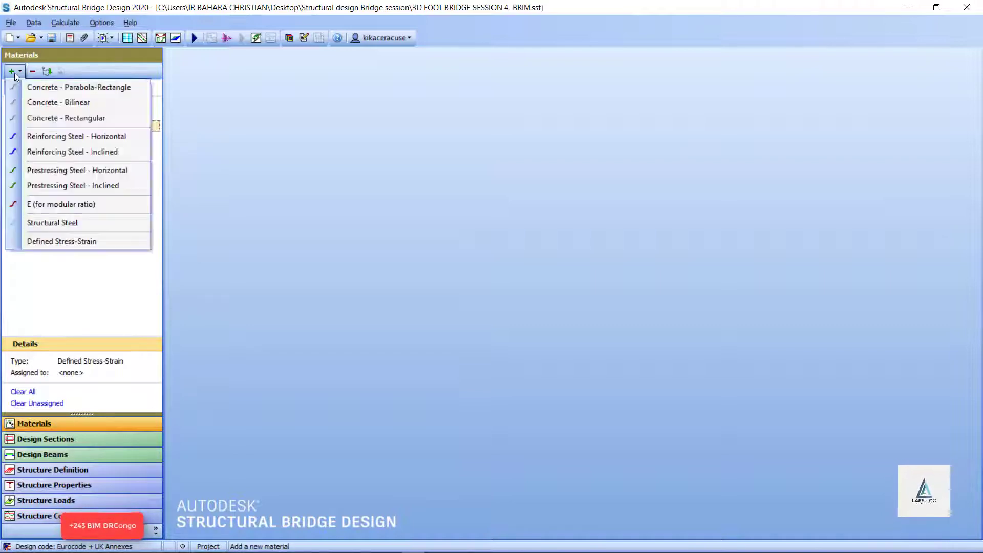
{"action": "left_click", "coordinate": [77, 87]}
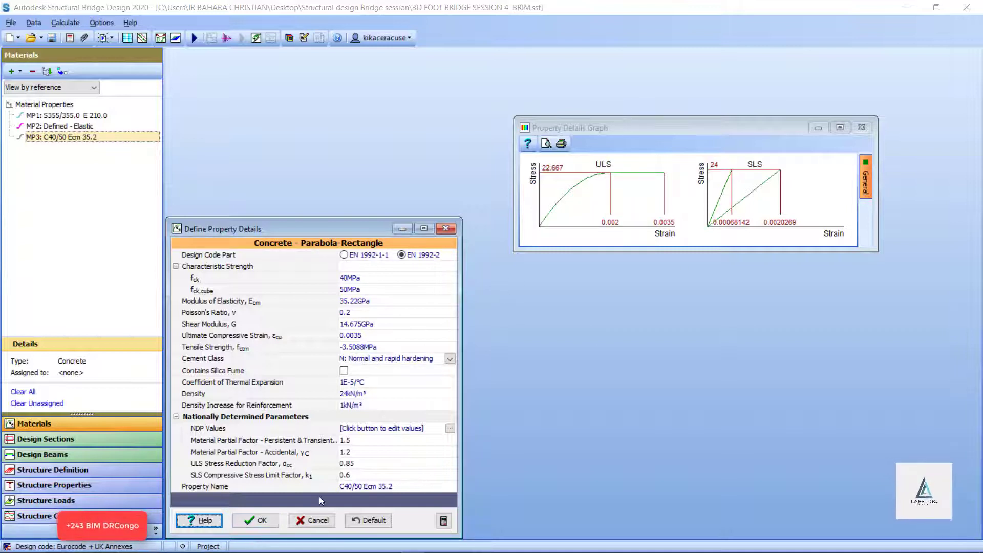
{"action": "left_click", "coordinate": [312, 520]}
{"action": "left_click", "coordinate": [46, 438]}
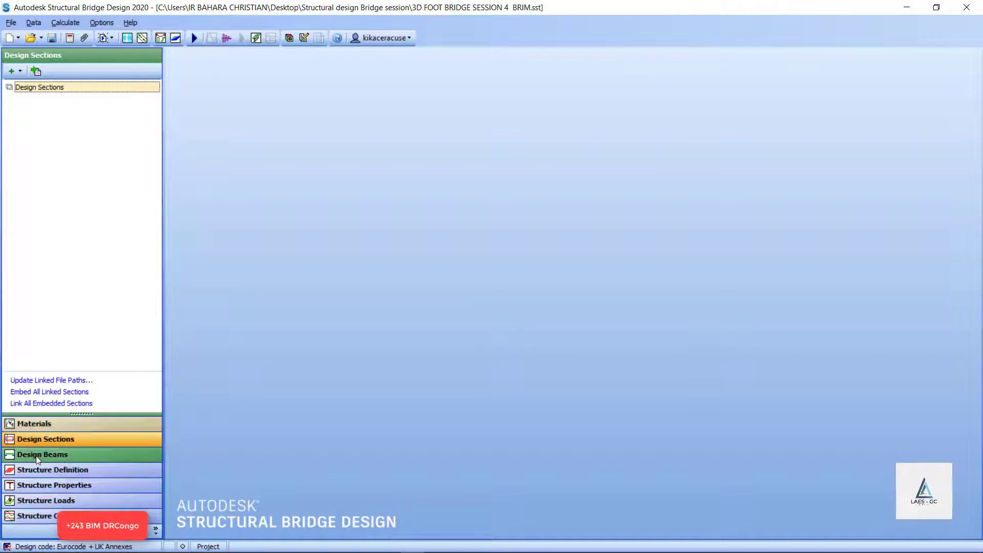
{"action": "left_click", "coordinate": [36, 454]}
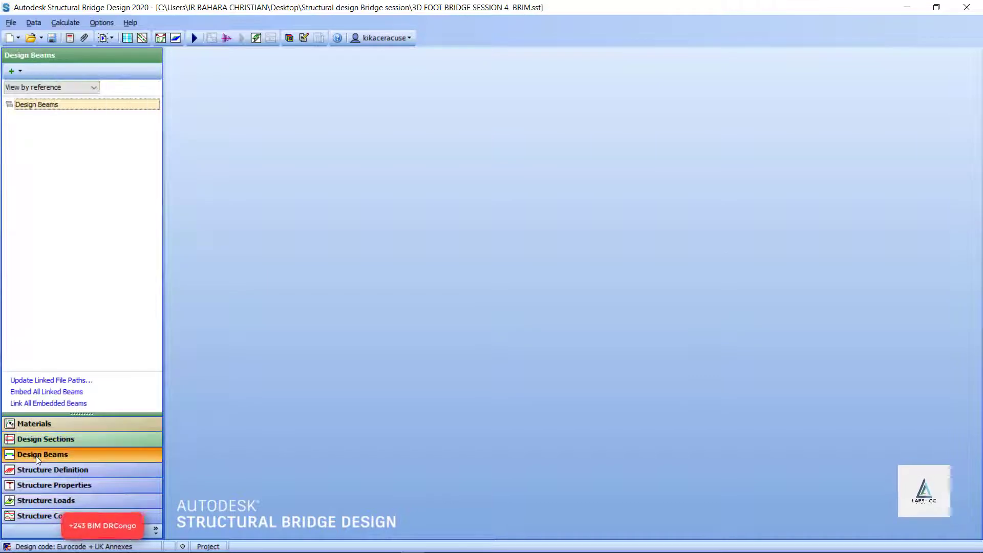
{"action": "left_click", "coordinate": [12, 71]}
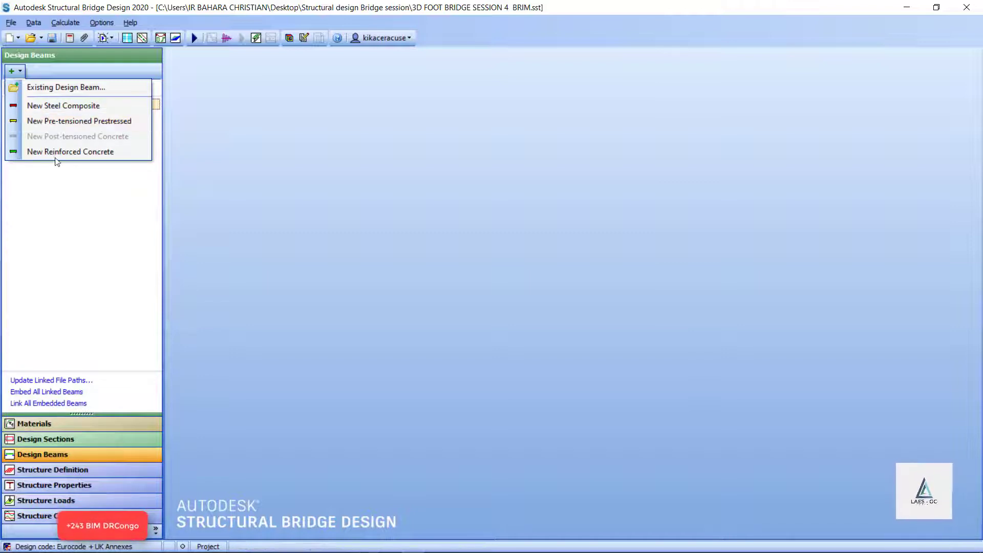
{"action": "left_click", "coordinate": [16, 71]}
Step: Add a British steel design section from the Circular H S - Hot finished range with property Concrete: MP3: C40/50 Ecm 35.2
{"action": "left_click", "coordinate": [18, 72]}
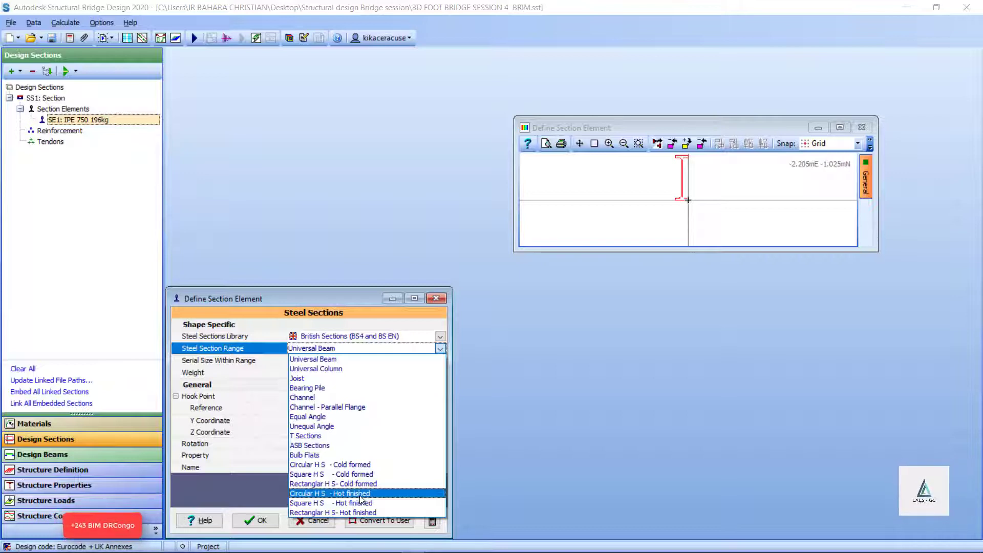
{"action": "left_click", "coordinate": [360, 493]}
{"action": "left_click", "coordinate": [333, 469]}
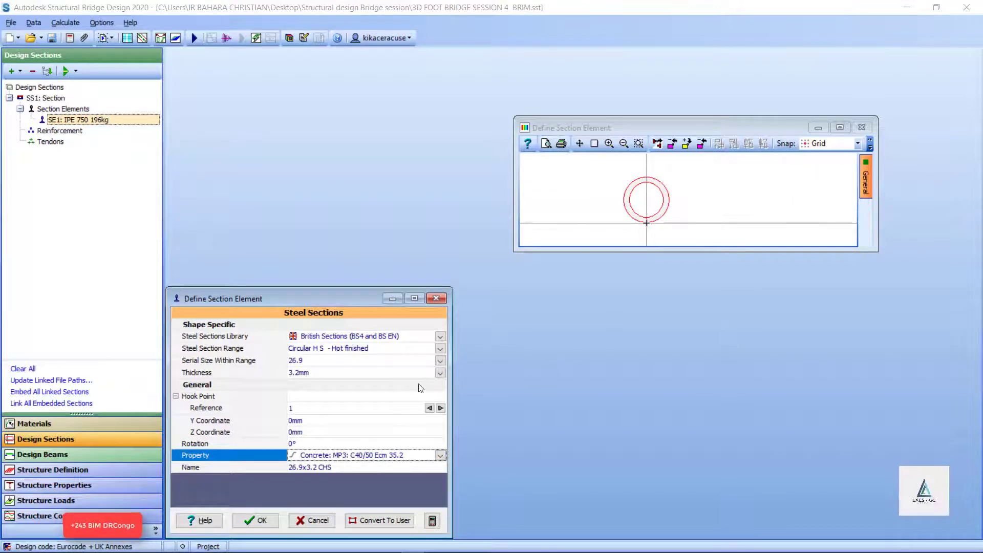
{"action": "left_click", "coordinate": [440, 349]}
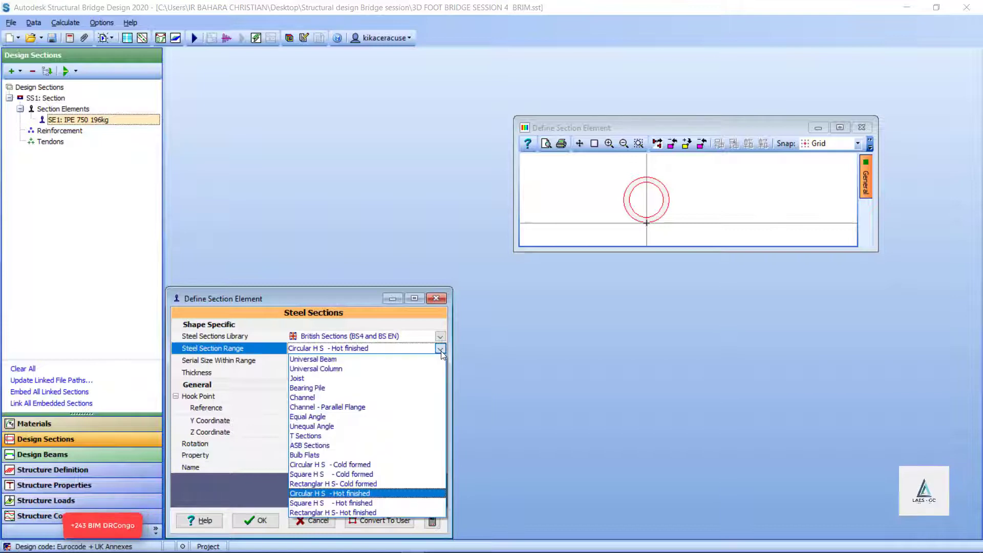
{"action": "left_click", "coordinate": [441, 351]}
Step: Set the circular hollow section's serial size to 406.4 and thickness to 16.0 mm, and accept it
{"action": "left_click", "coordinate": [440, 360]}
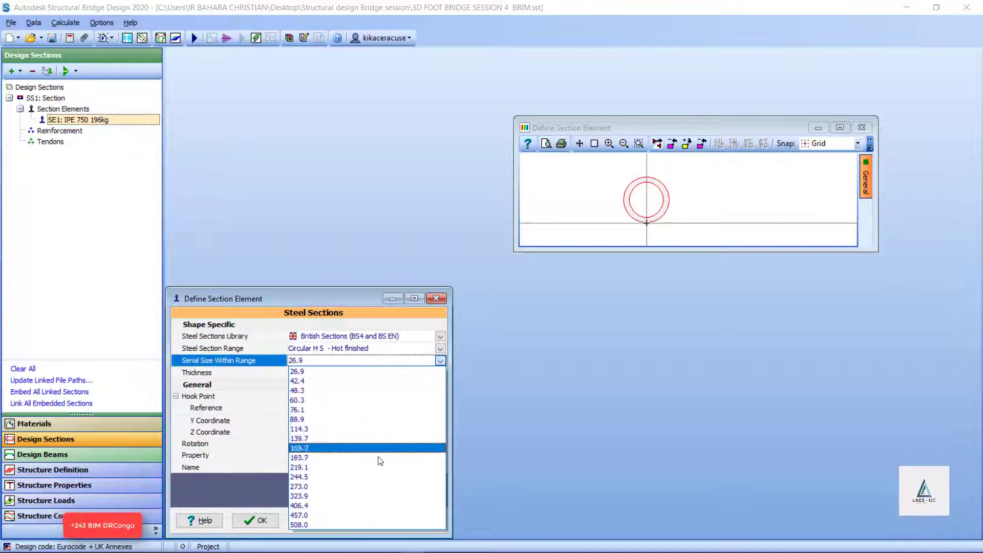
{"action": "left_click", "coordinate": [344, 503]}
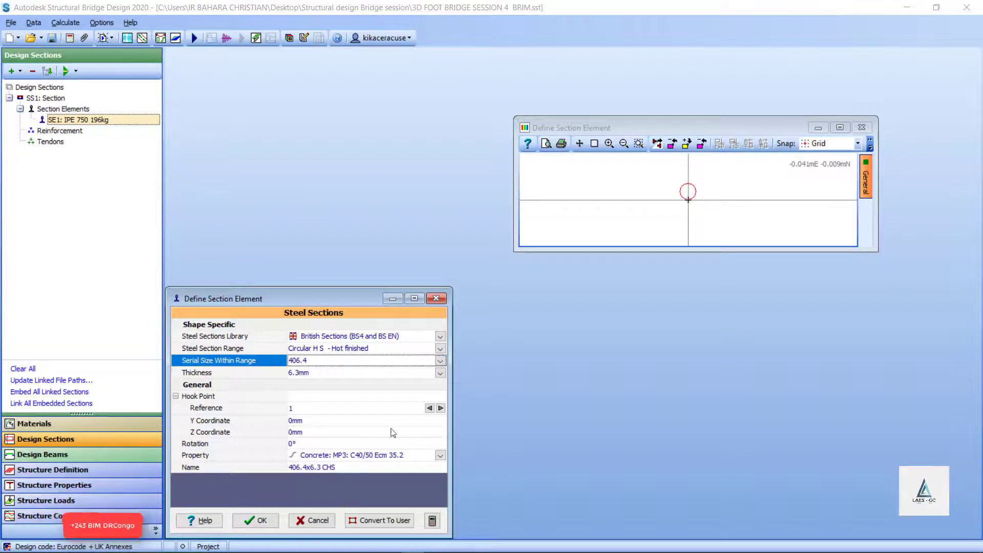
{"action": "left_click", "coordinate": [441, 373]}
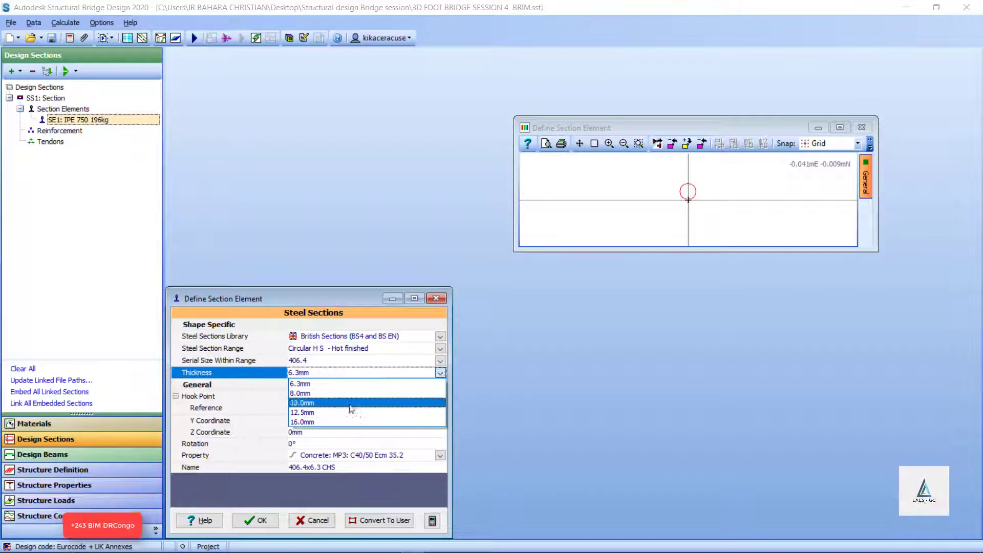
{"action": "left_click", "coordinate": [327, 419]}
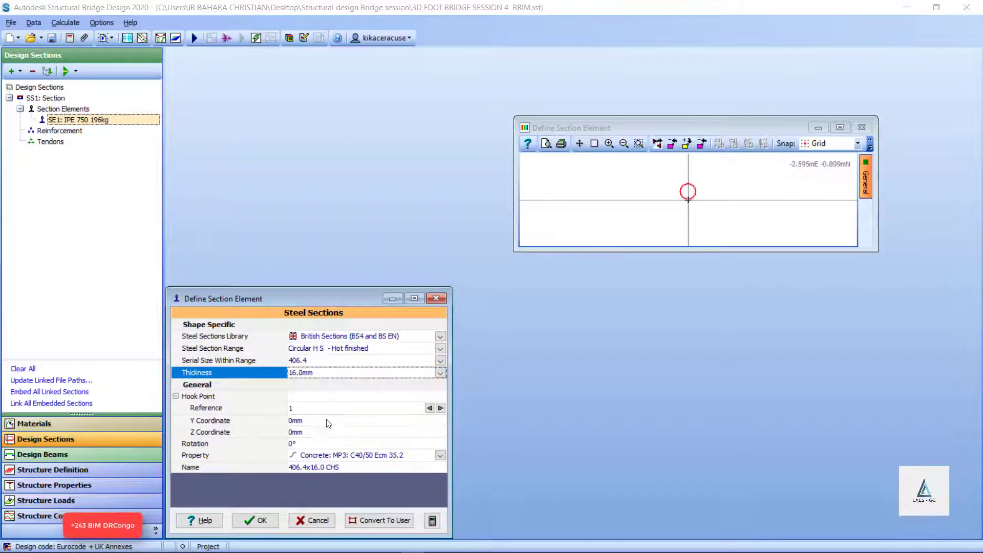
{"action": "left_click", "coordinate": [254, 520]}
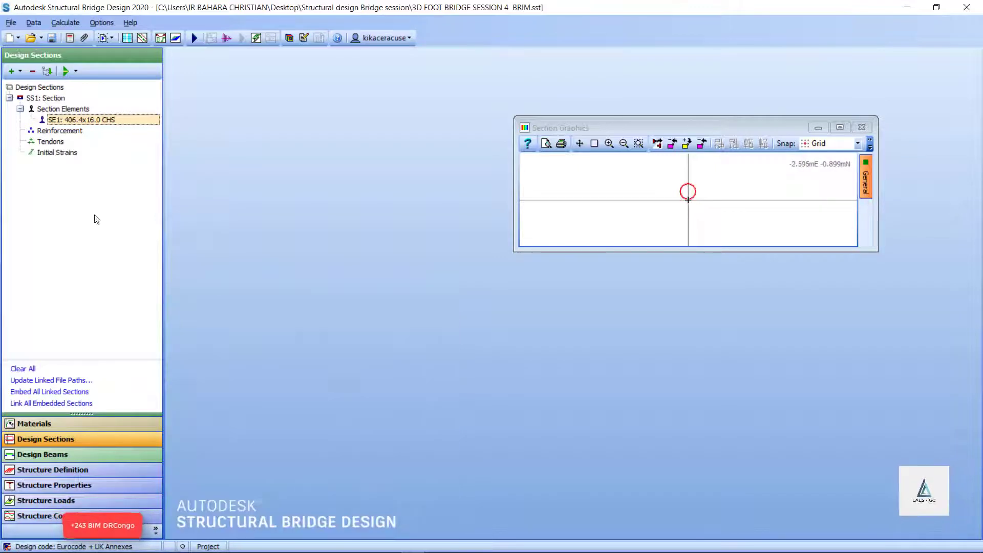
{"action": "left_click", "coordinate": [20, 71]}
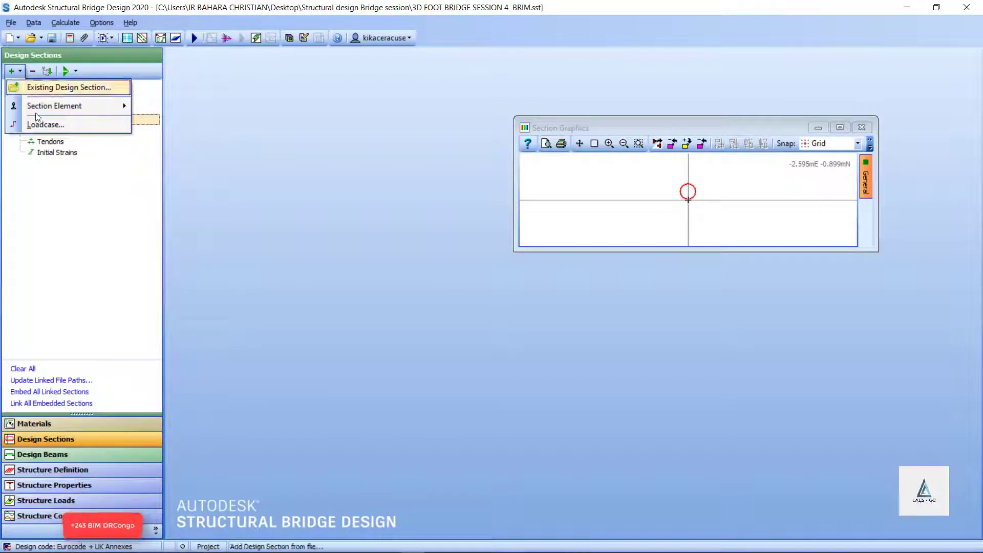
{"action": "mouse_move", "coordinate": [56, 113]}
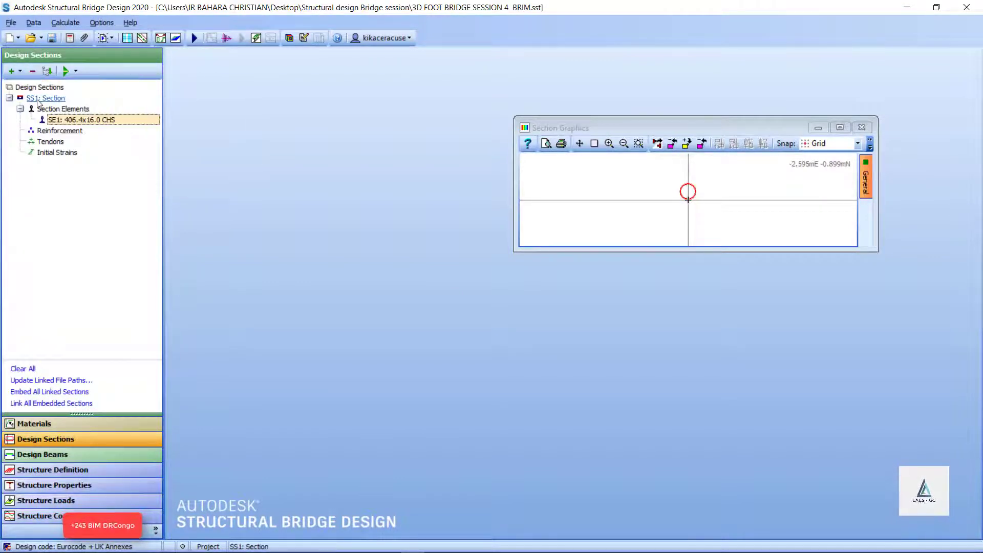
{"action": "left_click", "coordinate": [14, 69]}
{"action": "mouse_move", "coordinate": [56, 106]}
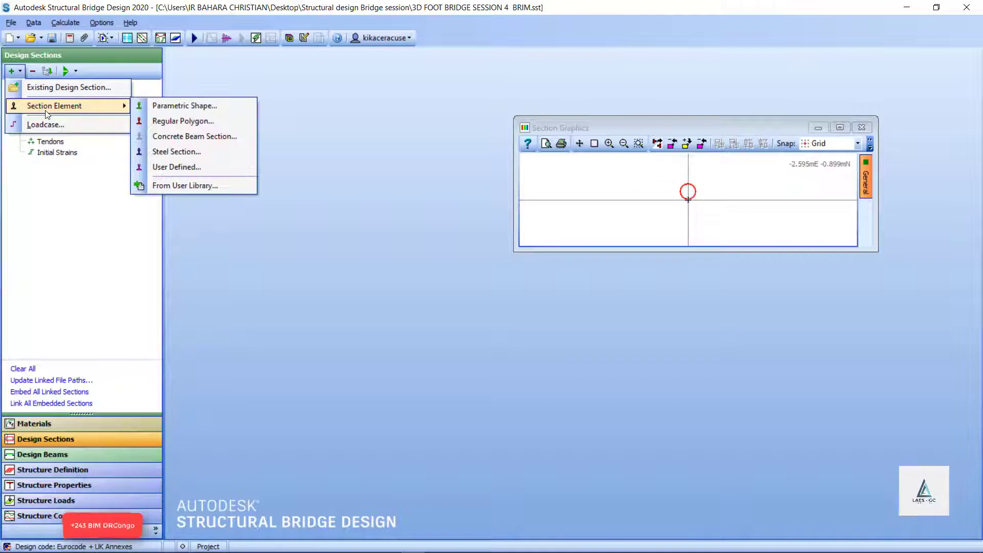
{"action": "left_click", "coordinate": [172, 151]}
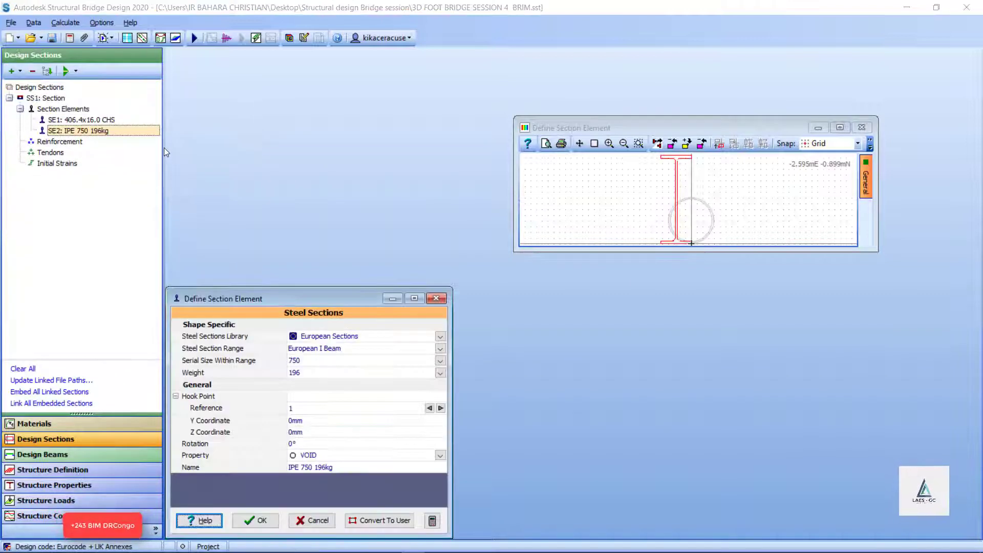
{"action": "left_click", "coordinate": [436, 298]}
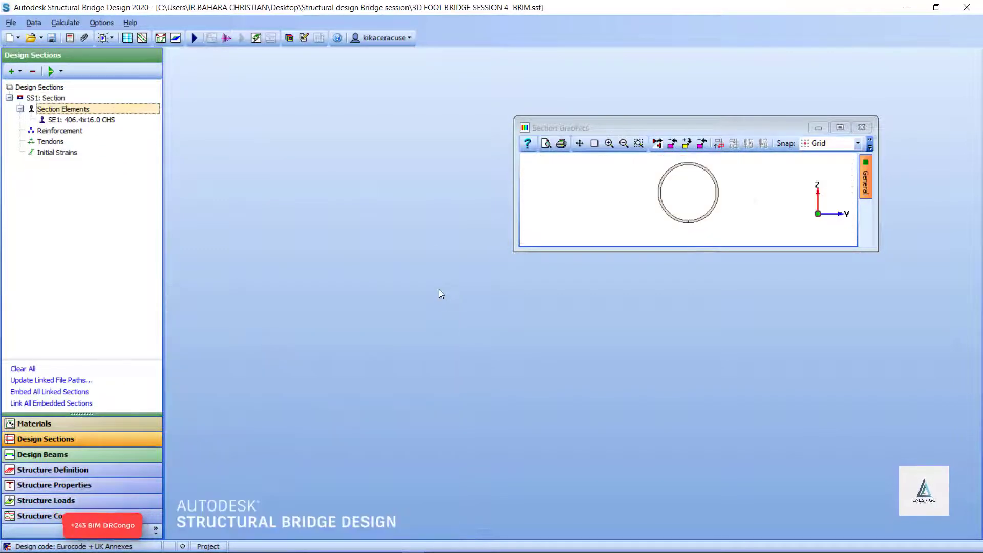
{"action": "left_click", "coordinate": [34, 88]}
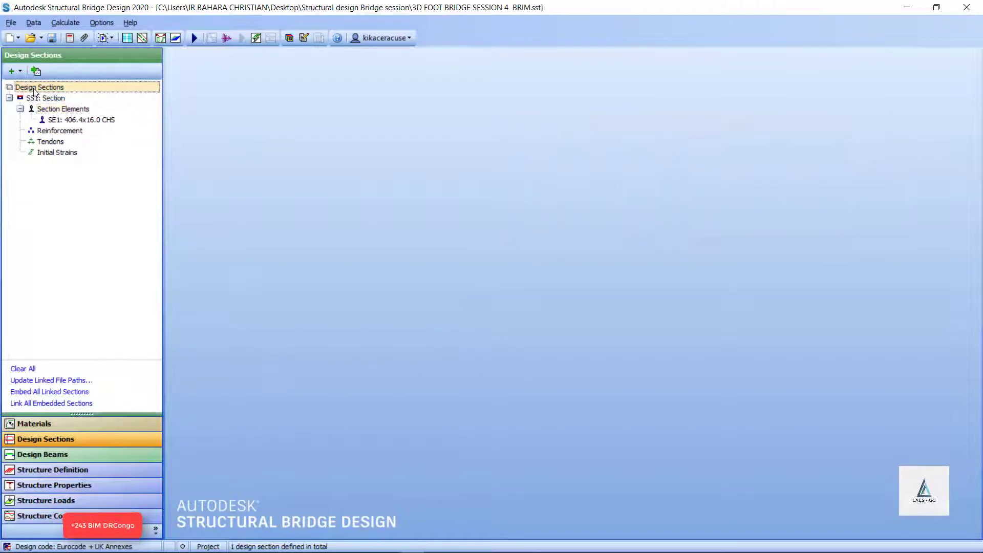
{"action": "left_click", "coordinate": [16, 71]}
{"action": "mouse_move", "coordinate": [47, 105]}
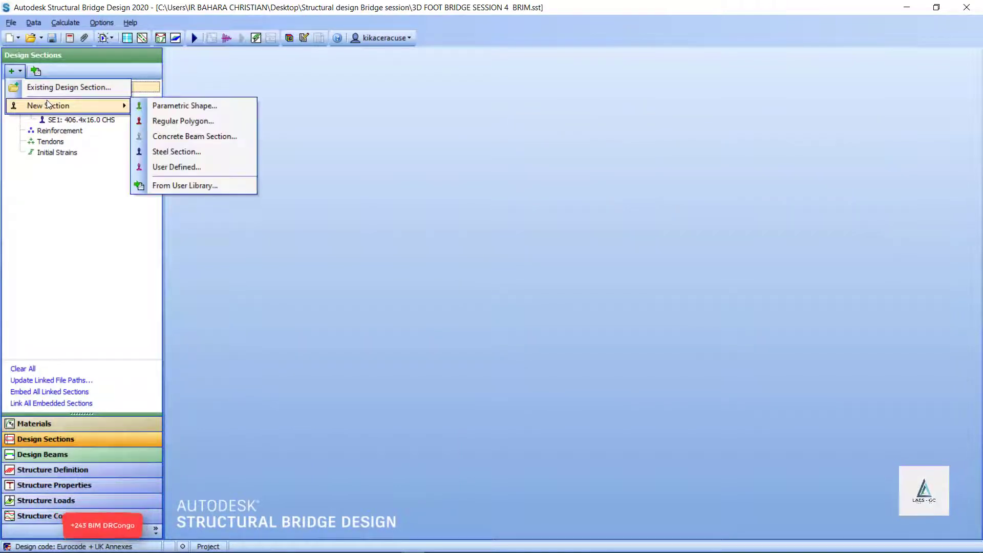
{"action": "left_click", "coordinate": [184, 154]}
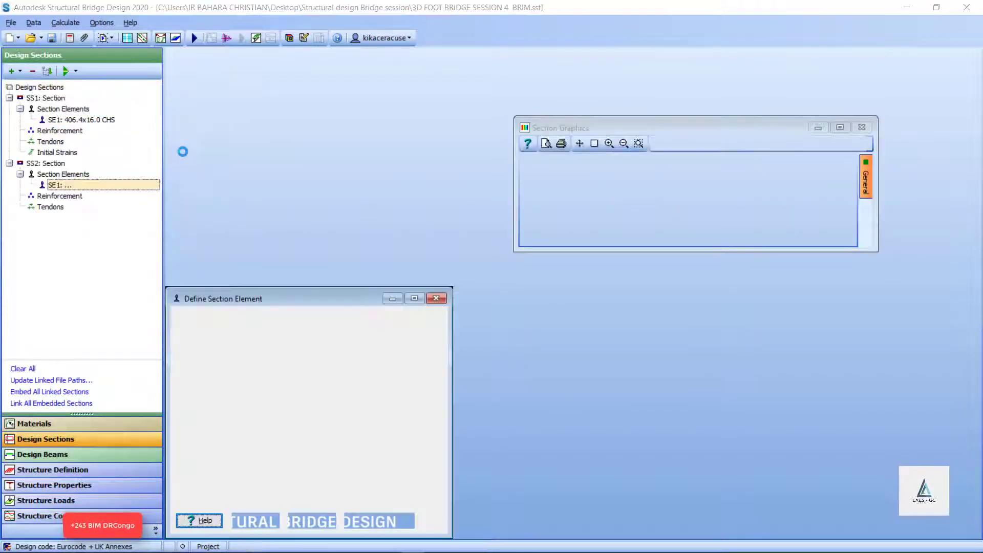
{"action": "right_click", "coordinate": [63, 109]}
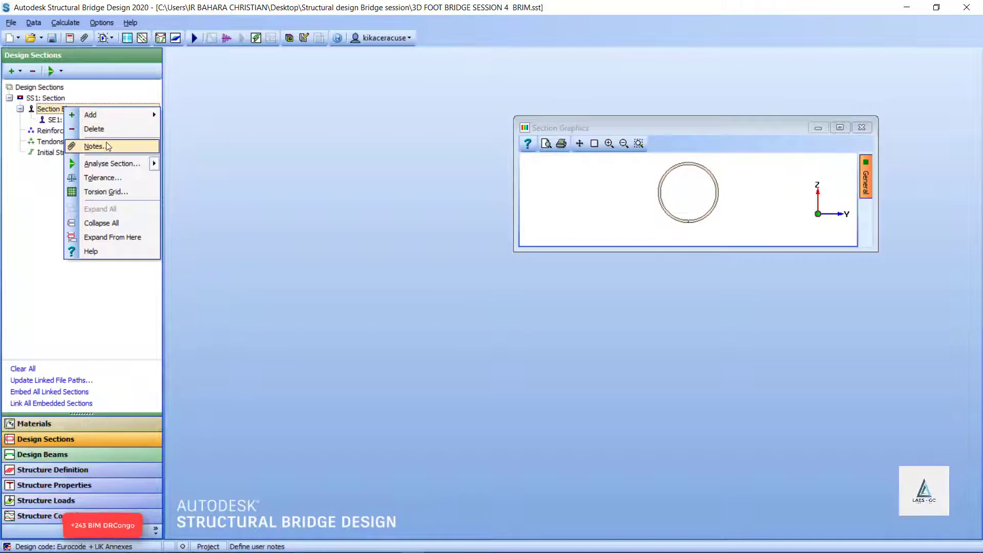
{"action": "left_click", "coordinate": [38, 98]}
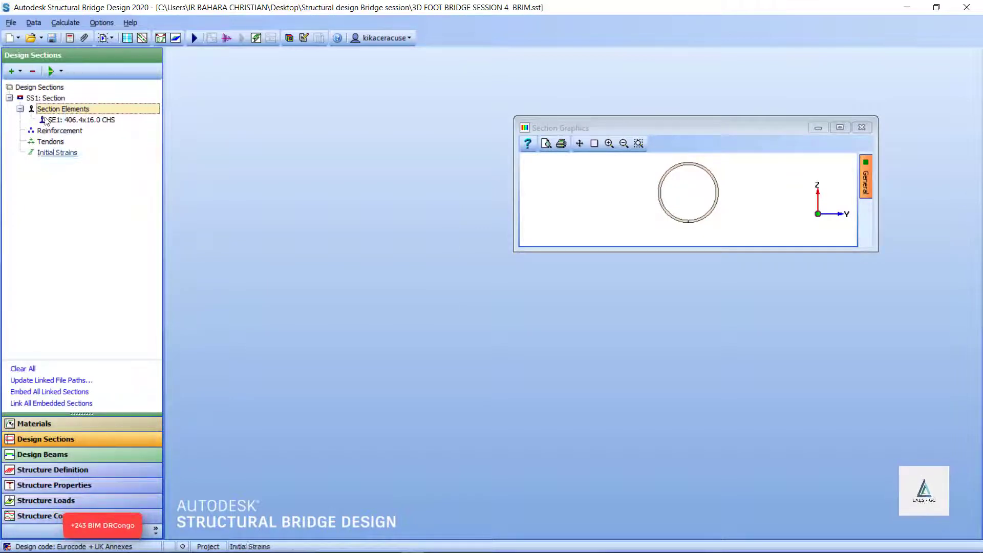
Step: Rename the circular hollow design section SS1 as top boom
{"action": "right_click", "coordinate": [45, 97]}
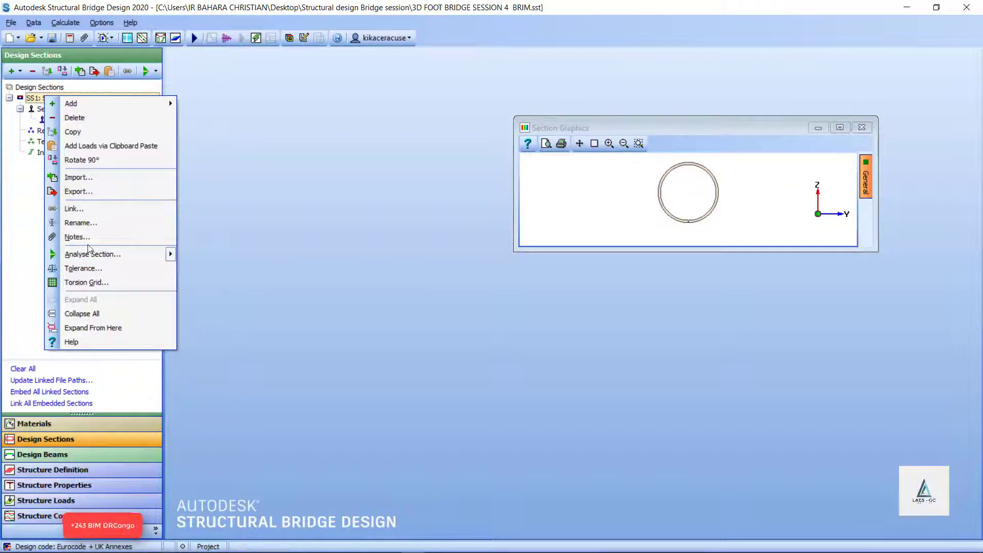
{"action": "left_click", "coordinate": [80, 223]}
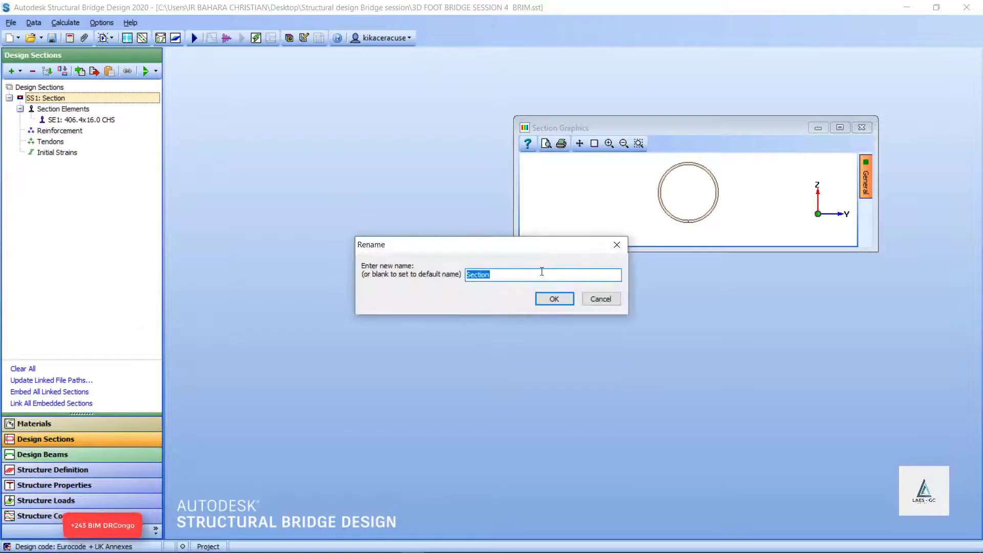
{"action": "type", "text": "top boom"}
{"action": "key", "text": "Return"}
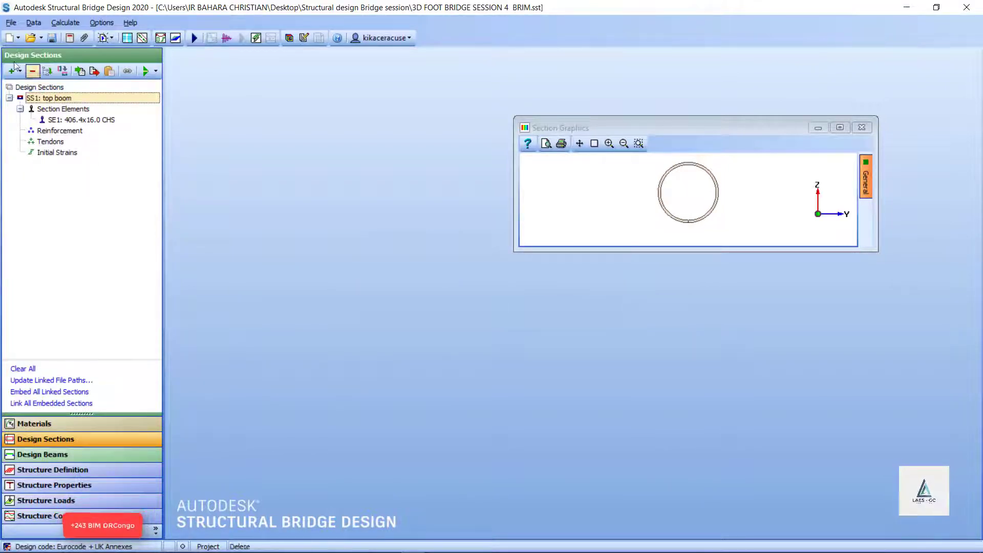
Step: Add a second design section to the project as a new steel section
{"action": "left_click", "coordinate": [21, 72]}
{"action": "left_click", "coordinate": [110, 159]}
{"action": "left_click", "coordinate": [57, 88]}
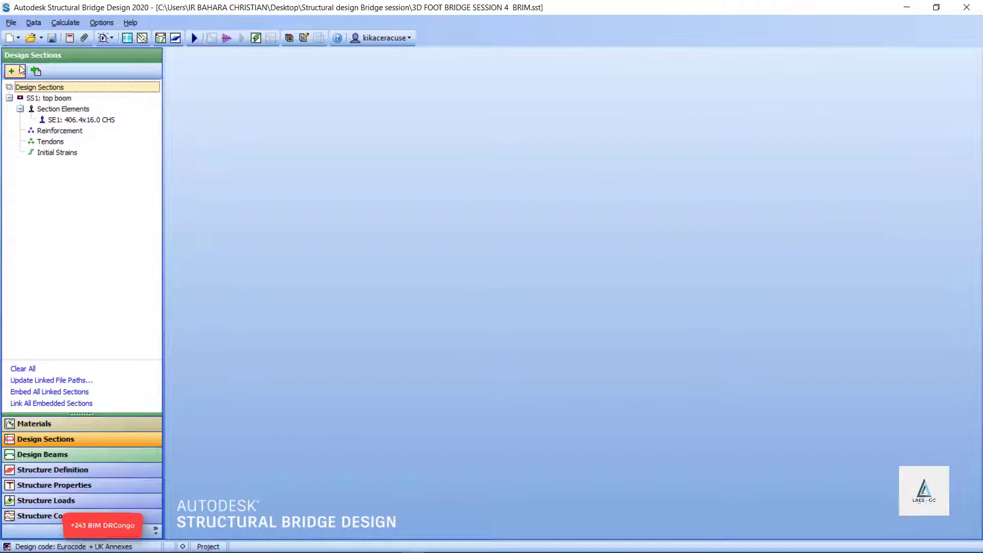
{"action": "left_click", "coordinate": [22, 70]}
{"action": "mouse_move", "coordinate": [51, 103]}
{"action": "left_click", "coordinate": [186, 155]}
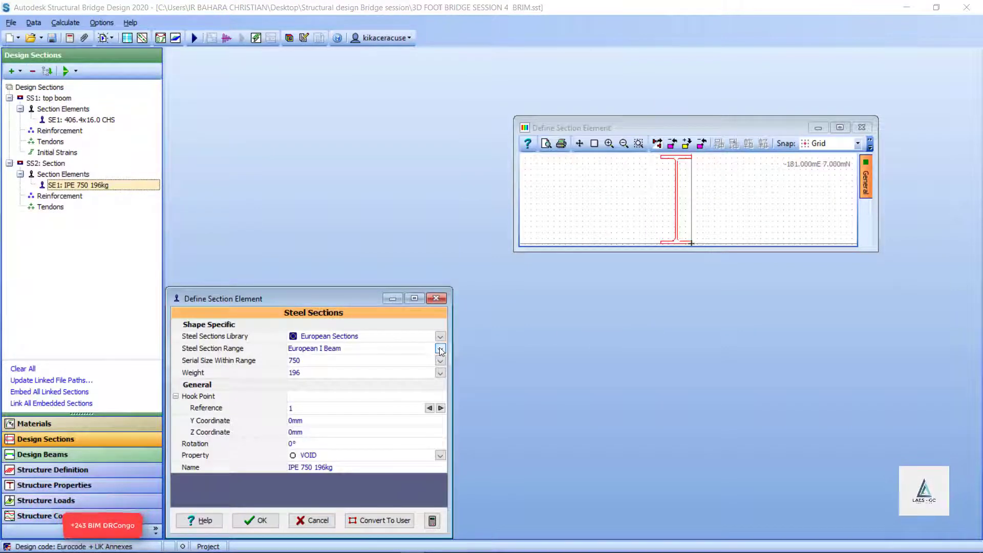
Step: Set the new section's library to British Sections (BS4 and BS EN) and its range to Rectanglar H S - Hot finished
{"action": "left_click", "coordinate": [441, 349]}
{"action": "left_click", "coordinate": [440, 336]}
{"action": "left_click", "coordinate": [350, 348]}
{"action": "left_click", "coordinate": [440, 349]}
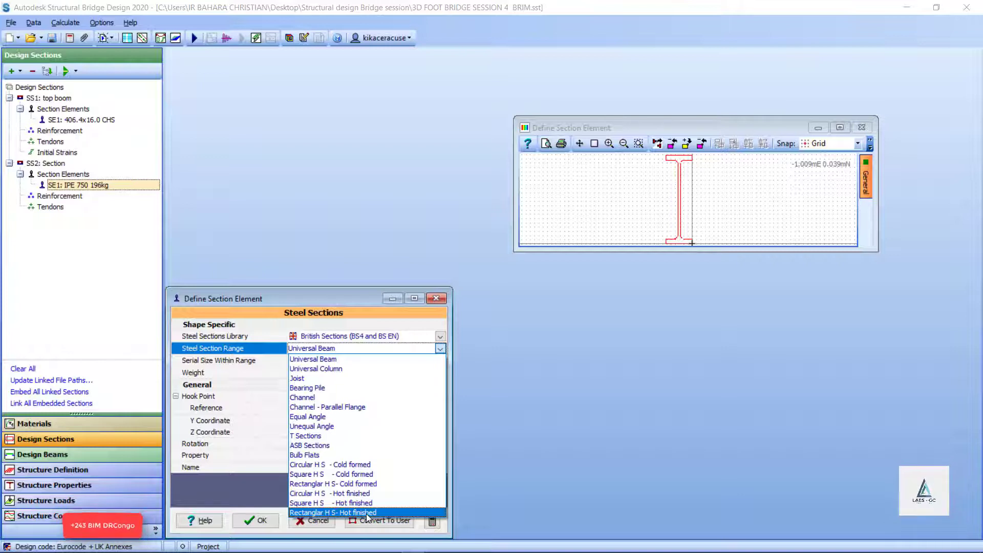
{"action": "left_click", "coordinate": [367, 513]}
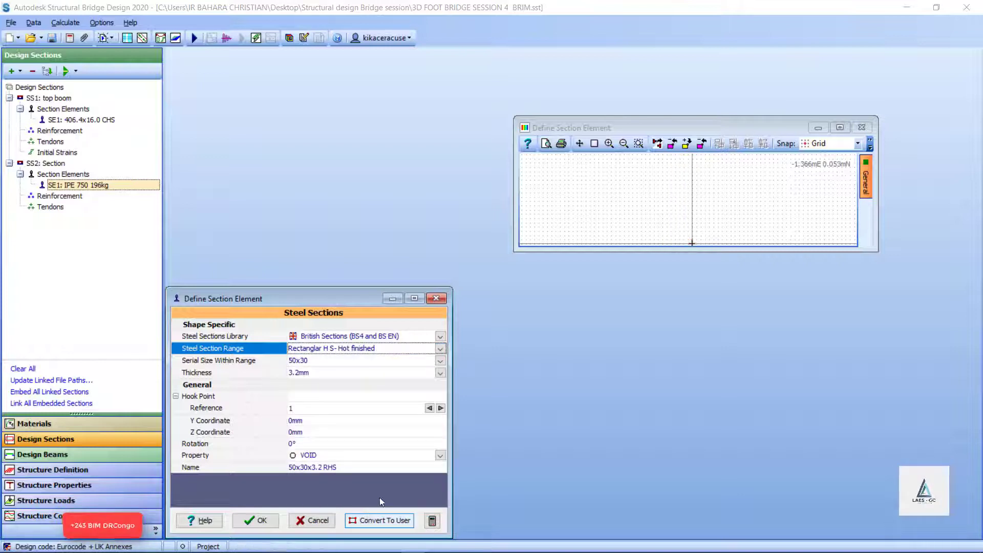
Step: Set the rectangular hollow section's serial size to 400x200
{"action": "left_click", "coordinate": [441, 362]}
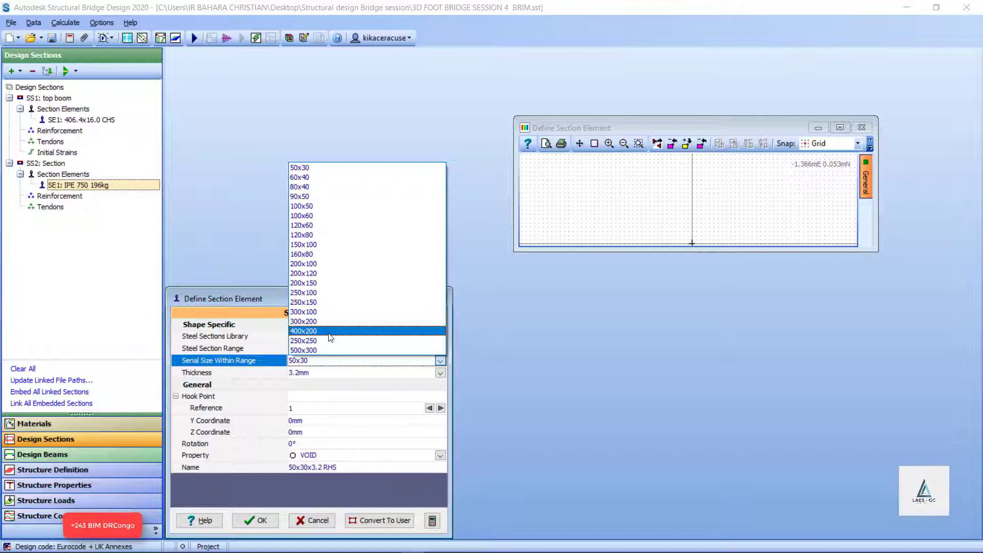
{"action": "left_click", "coordinate": [352, 408]}
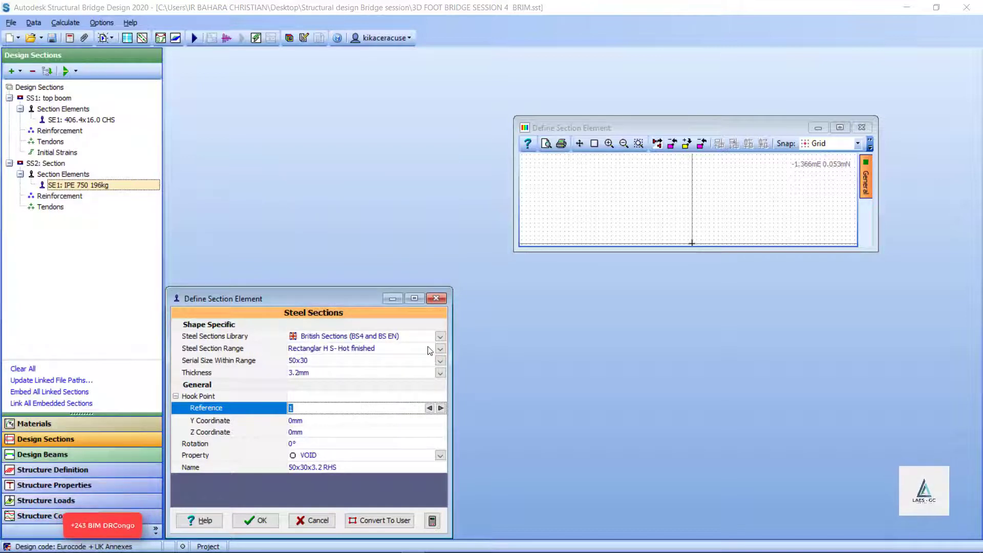
{"action": "left_click", "coordinate": [440, 361]}
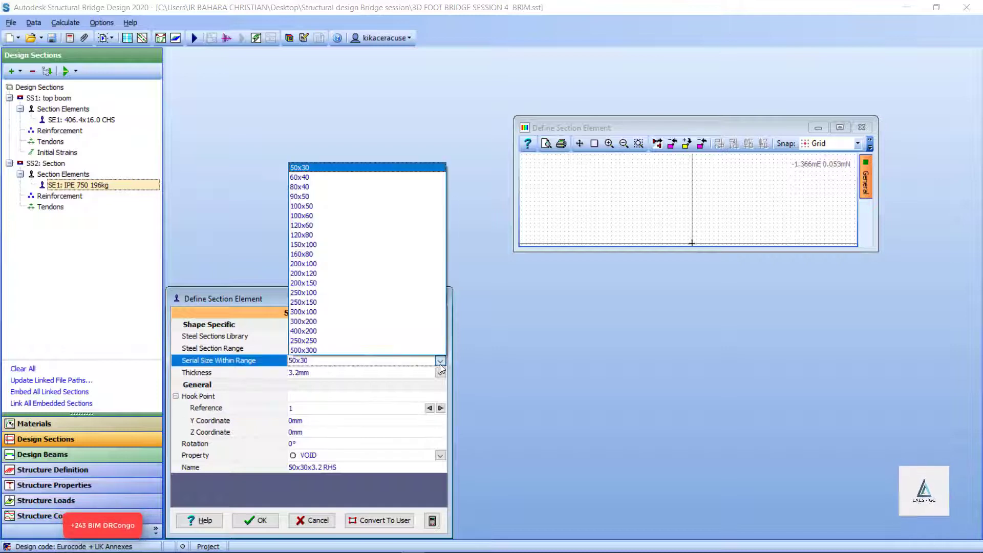
{"action": "left_click", "coordinate": [312, 334]}
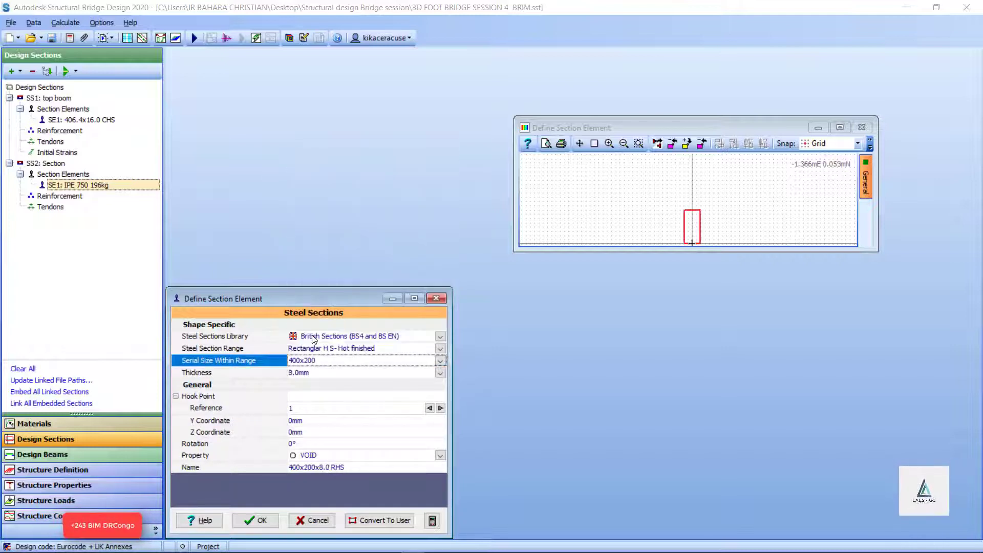
Step: Change the SS2 steel section to the Square H S - Hot finished range, with serial size 400x400 and thickness 20.0 mm
{"action": "left_click", "coordinate": [440, 361]}
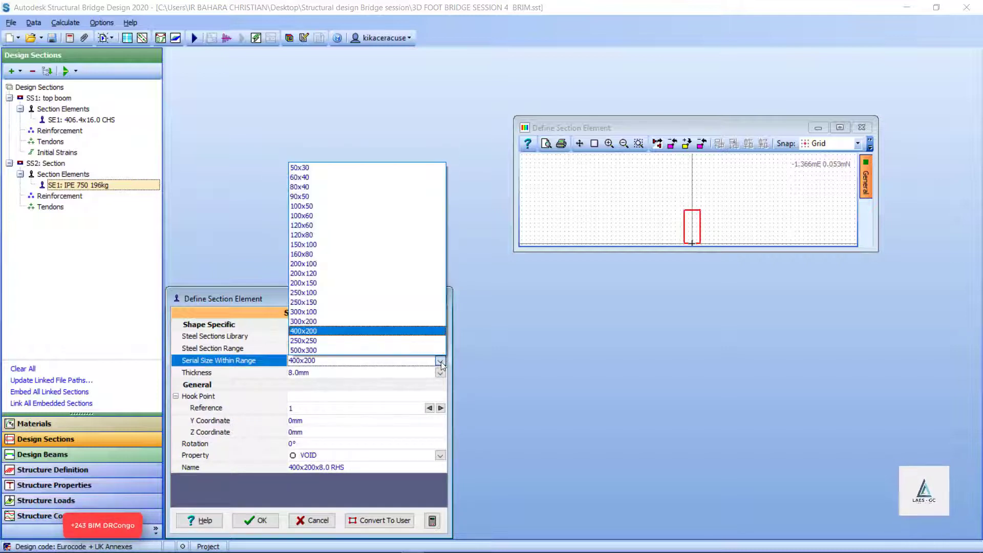
{"action": "left_click", "coordinate": [398, 416]}
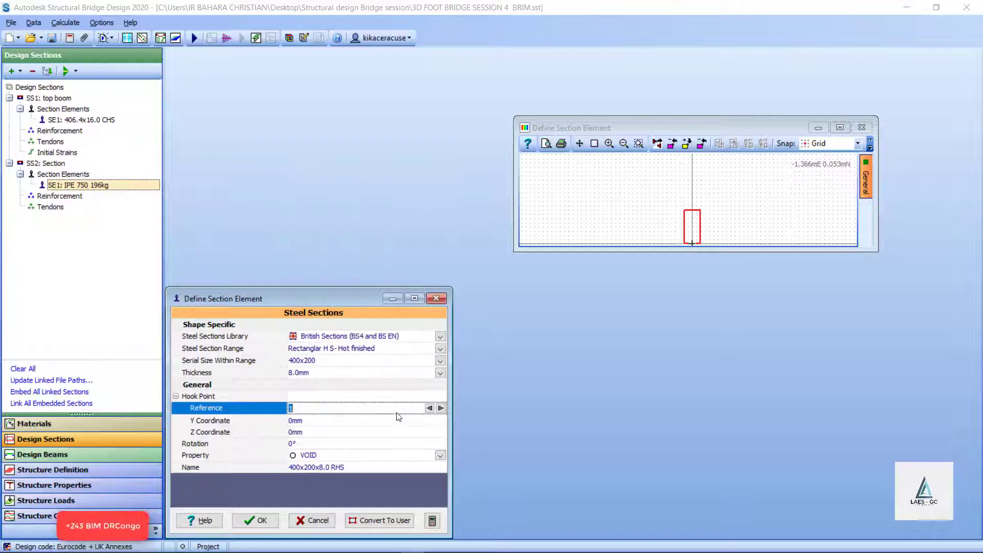
{"action": "left_click", "coordinate": [440, 349]}
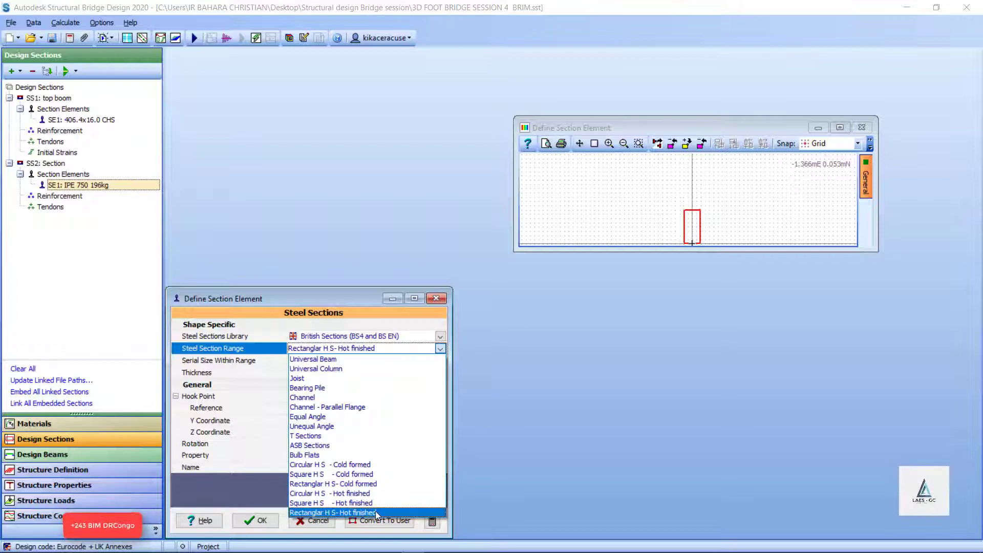
{"action": "left_click", "coordinate": [388, 512]}
{"action": "left_click", "coordinate": [440, 361]}
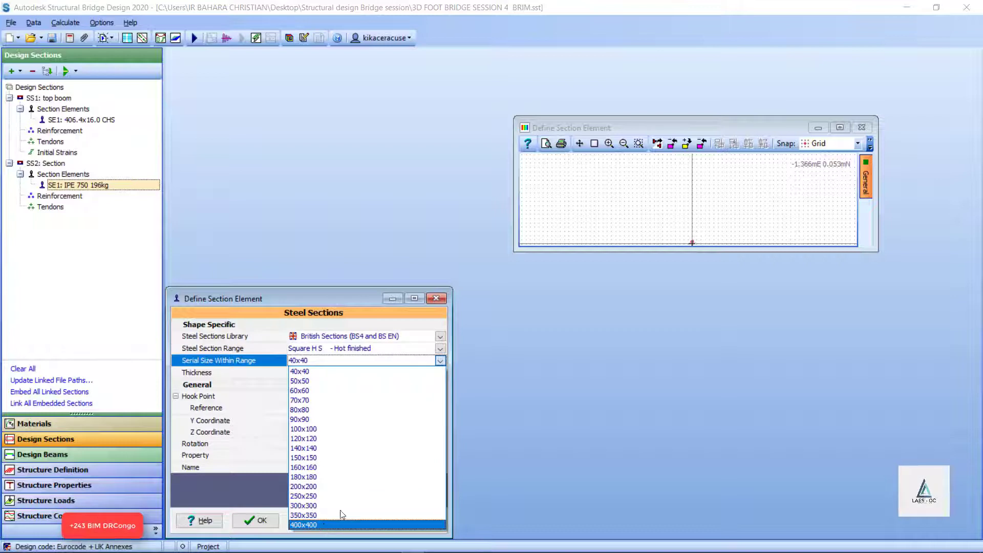
{"action": "left_click", "coordinate": [342, 524]}
{"action": "left_click", "coordinate": [441, 375]}
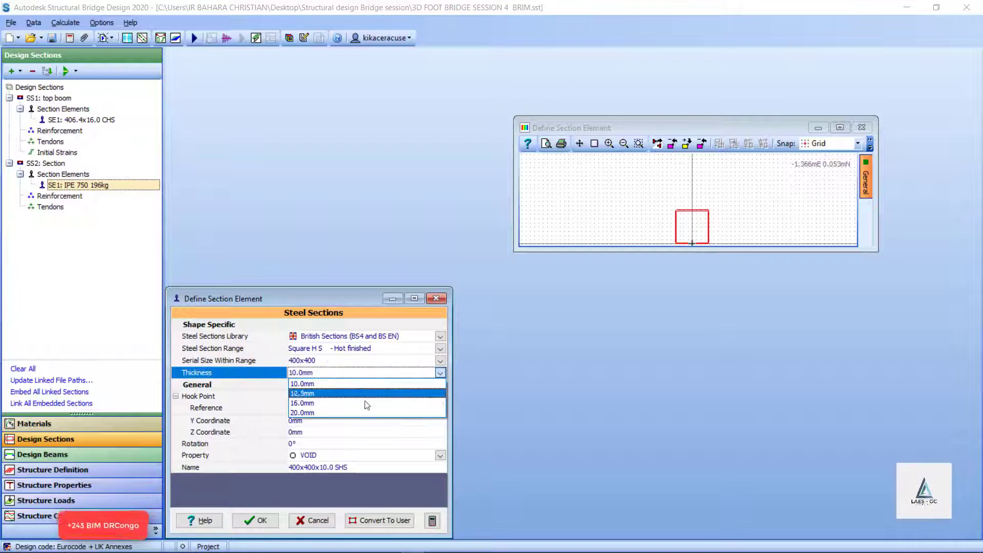
{"action": "left_click", "coordinate": [366, 413]}
Step: Assign a material property to the square hollow section and rename design section SS2 as bottom boom
{"action": "left_click", "coordinate": [440, 455]}
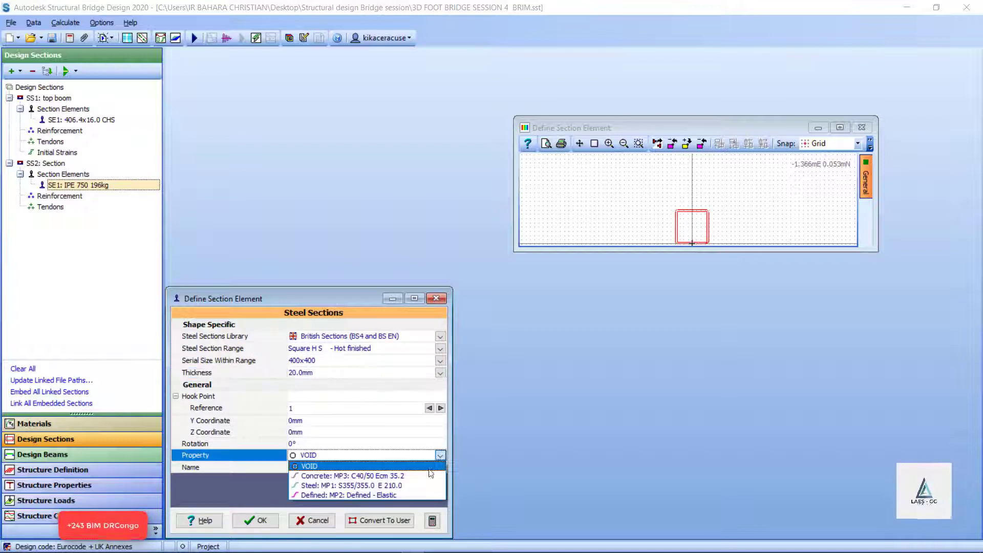
{"action": "left_click", "coordinate": [317, 474]}
{"action": "type", "text": "ttom boom"}
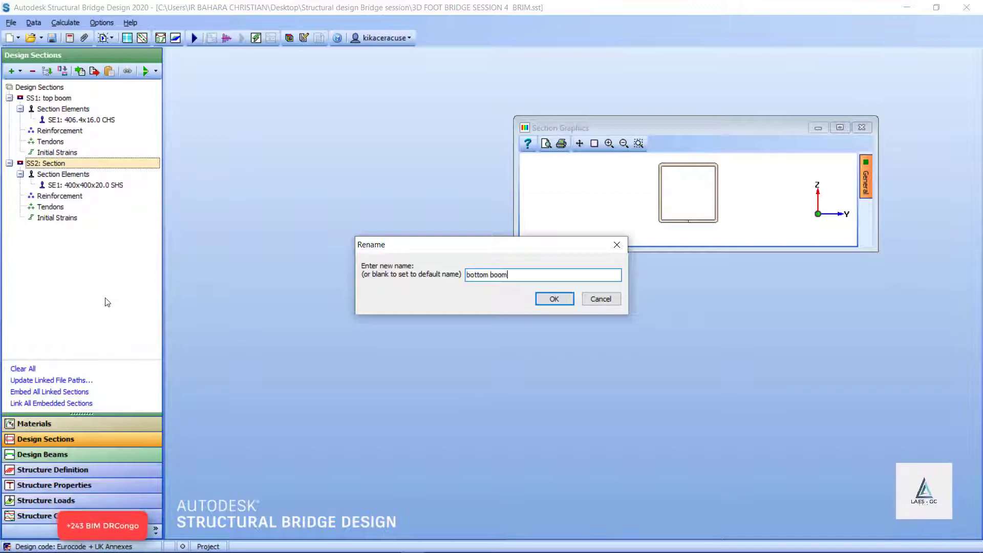
{"action": "left_click", "coordinate": [554, 298]}
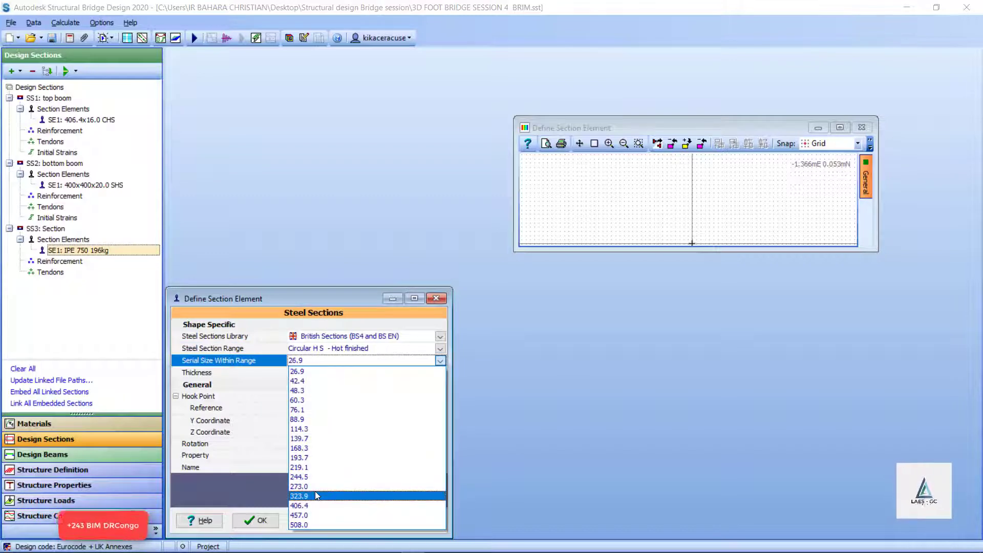
Step: Define section SS3 as a 323.9x12.5 hot finished circular hollow section from the British library and rename it top bracing
{"action": "left_click", "coordinate": [315, 492]}
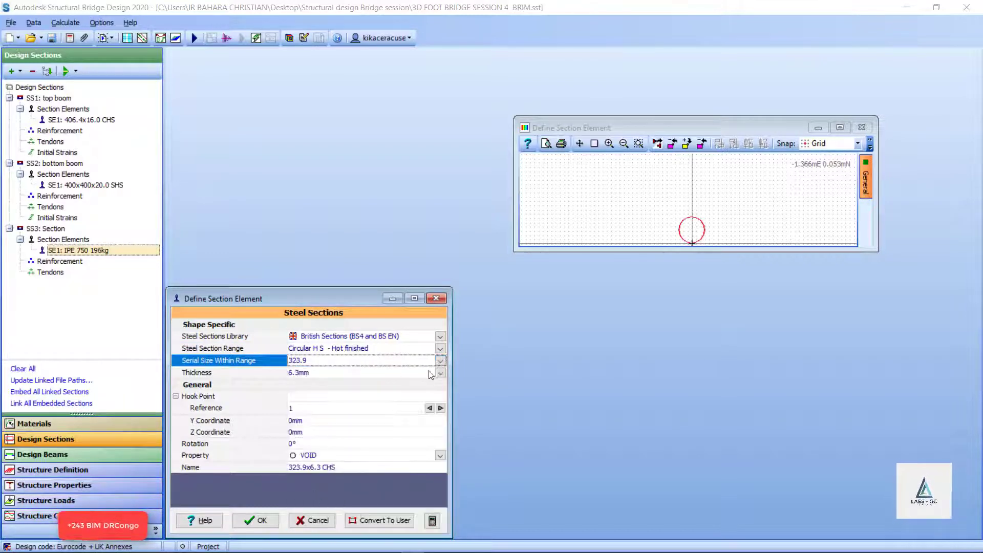
{"action": "left_click", "coordinate": [66, 230]}
{"action": "right_click", "coordinate": [57, 229]}
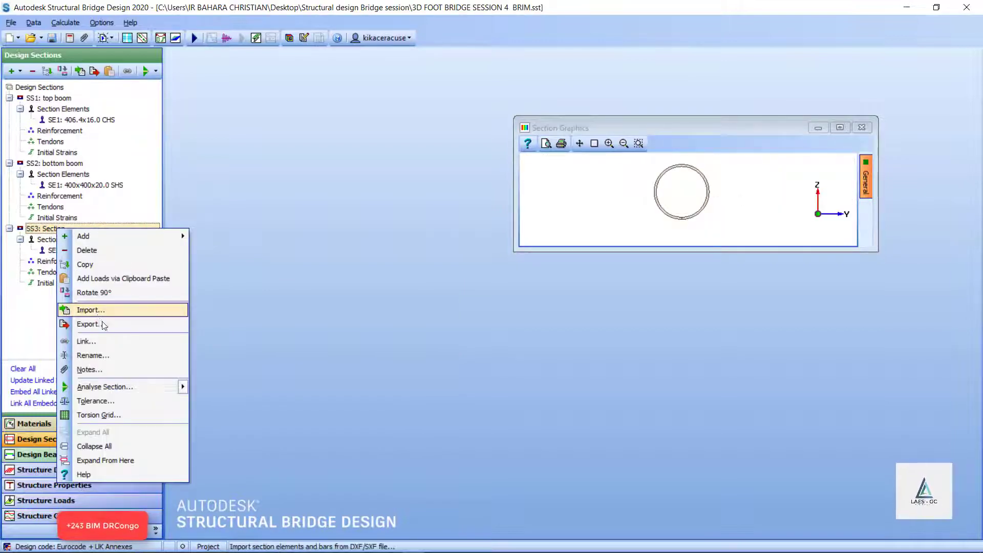
{"action": "left_click", "coordinate": [113, 356]}
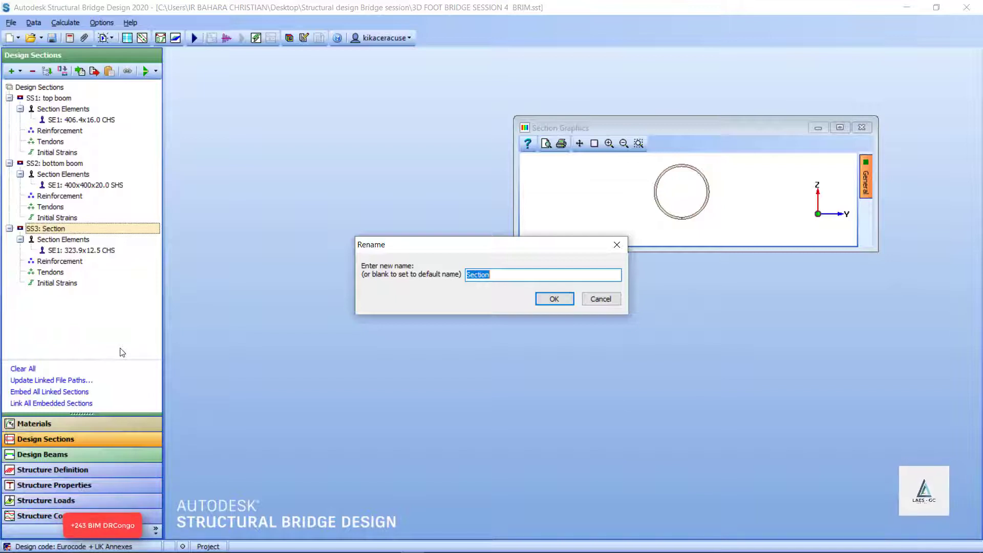
{"action": "type", "text": "top bracing"}
{"action": "left_click", "coordinate": [554, 299]}
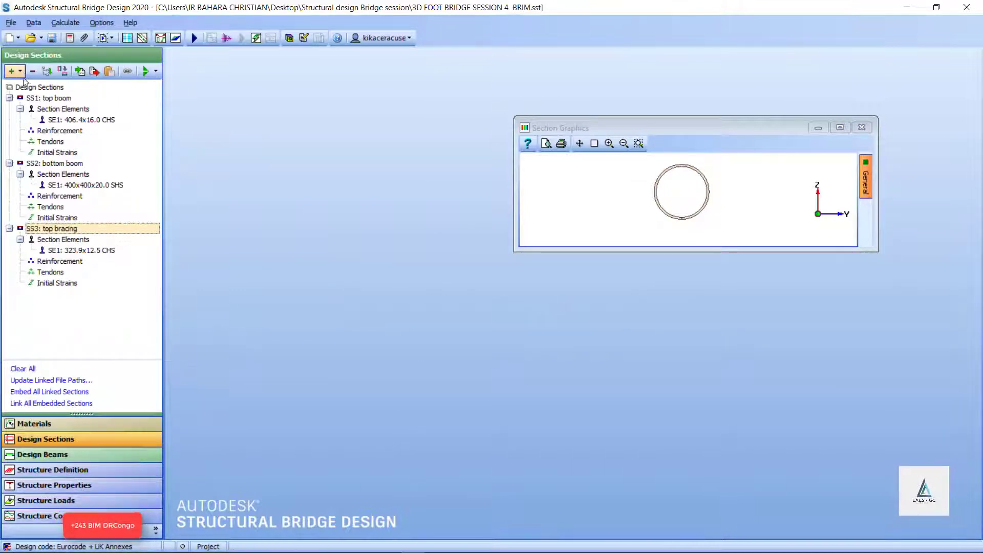
{"action": "left_click", "coordinate": [49, 98]}
{"action": "left_click", "coordinate": [20, 72]}
{"action": "left_click", "coordinate": [49, 118]}
{"action": "left_click", "coordinate": [440, 337]}
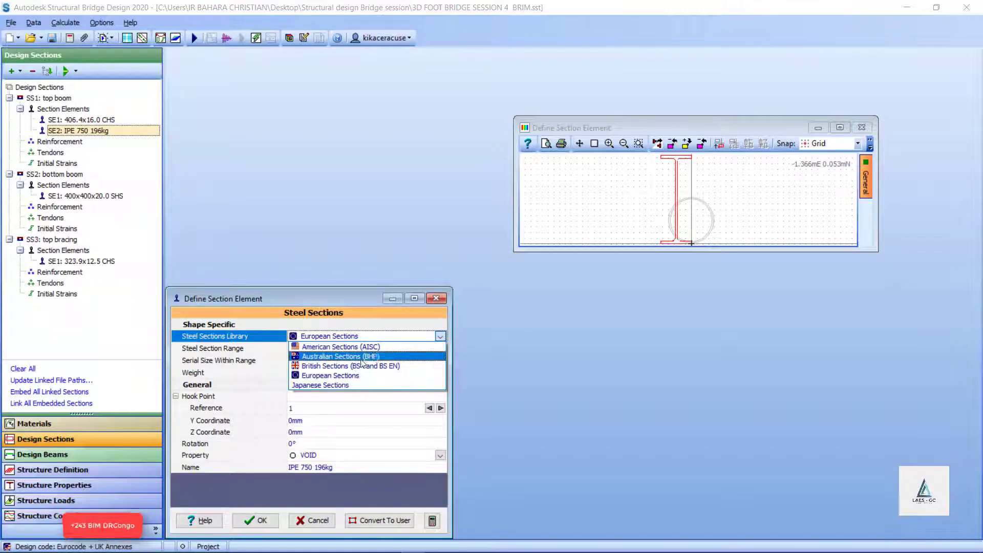
{"action": "left_click", "coordinate": [371, 367]}
{"action": "left_click", "coordinate": [440, 362]}
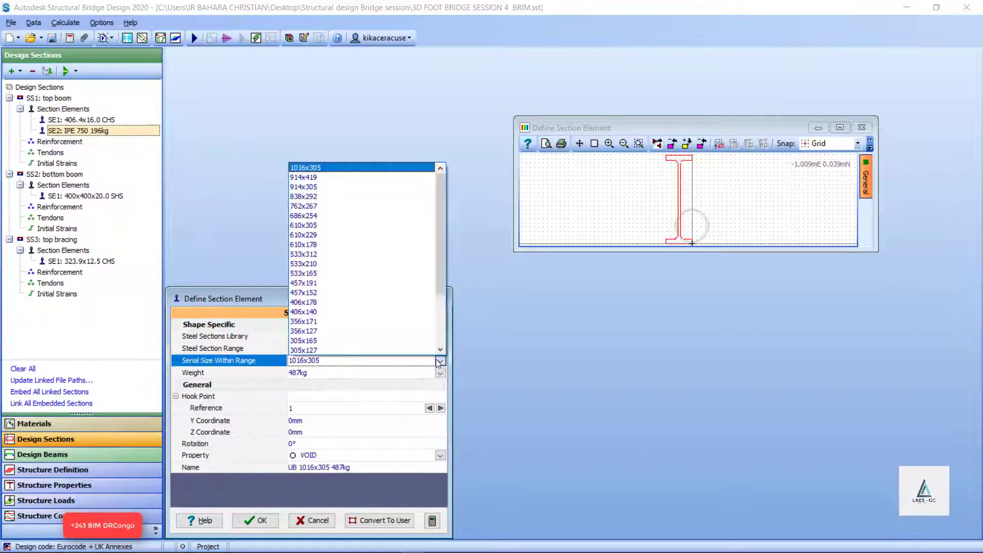
{"action": "left_click", "coordinate": [440, 361]}
{"action": "left_click", "coordinate": [440, 349]}
{"action": "left_click", "coordinate": [440, 350]}
{"action": "left_click", "coordinate": [440, 350]}
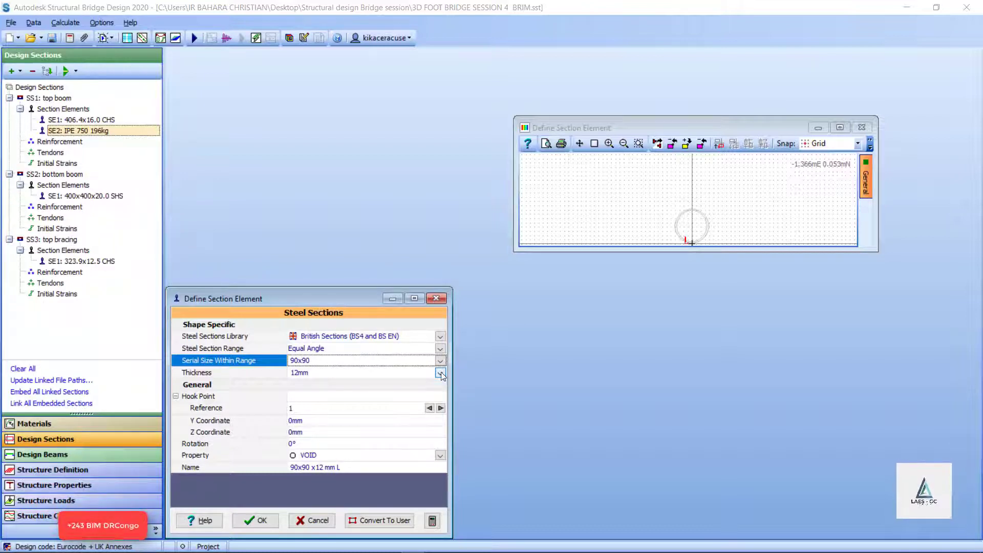
{"action": "left_click", "coordinate": [440, 373]}
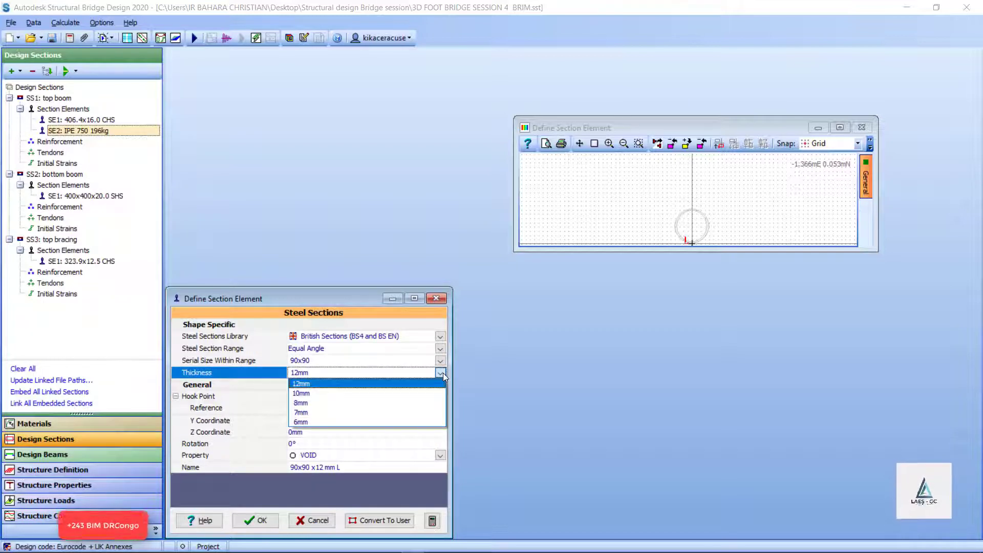
{"action": "left_click", "coordinate": [441, 373]}
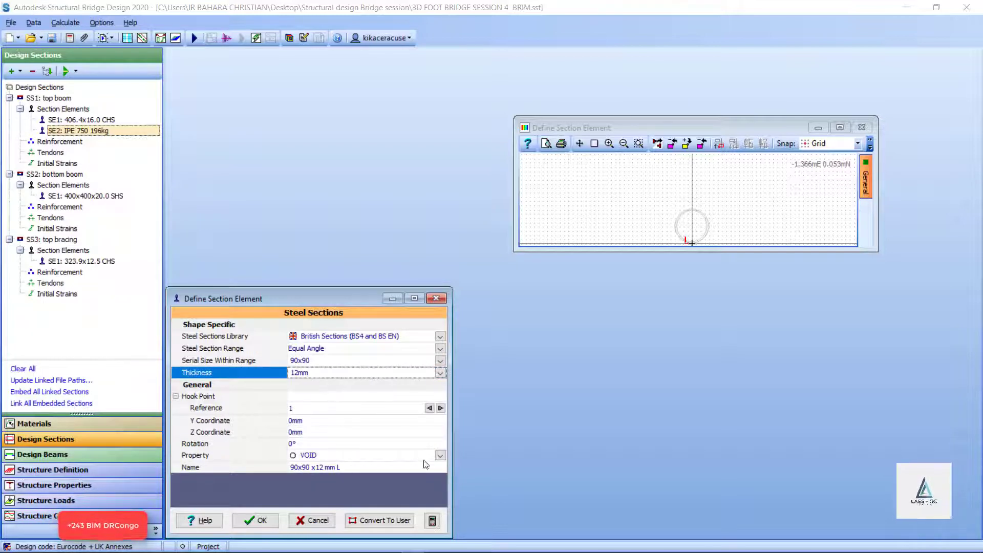
{"action": "left_click", "coordinate": [440, 455]}
{"action": "left_click", "coordinate": [368, 486]}
{"action": "left_click", "coordinate": [545, 287]}
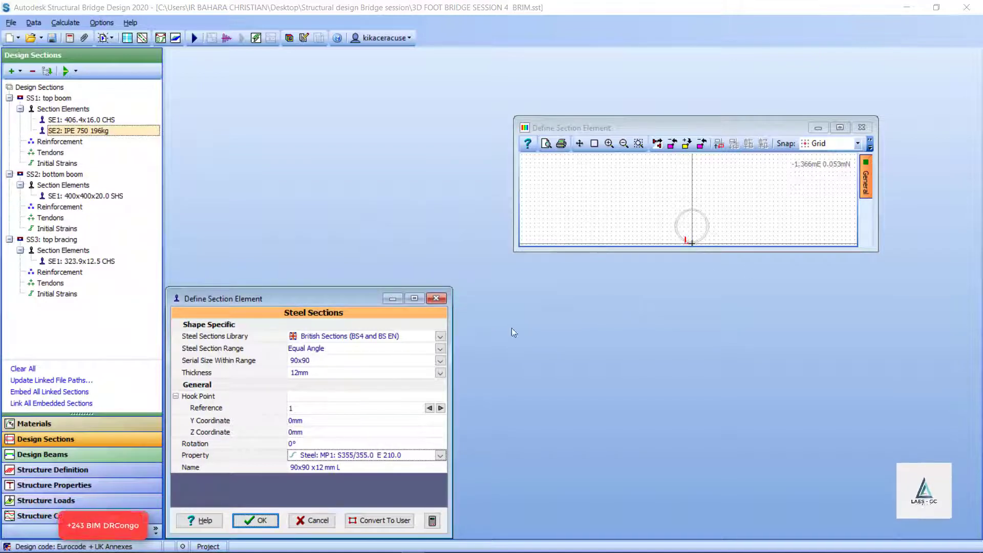
{"action": "left_click", "coordinate": [437, 298]}
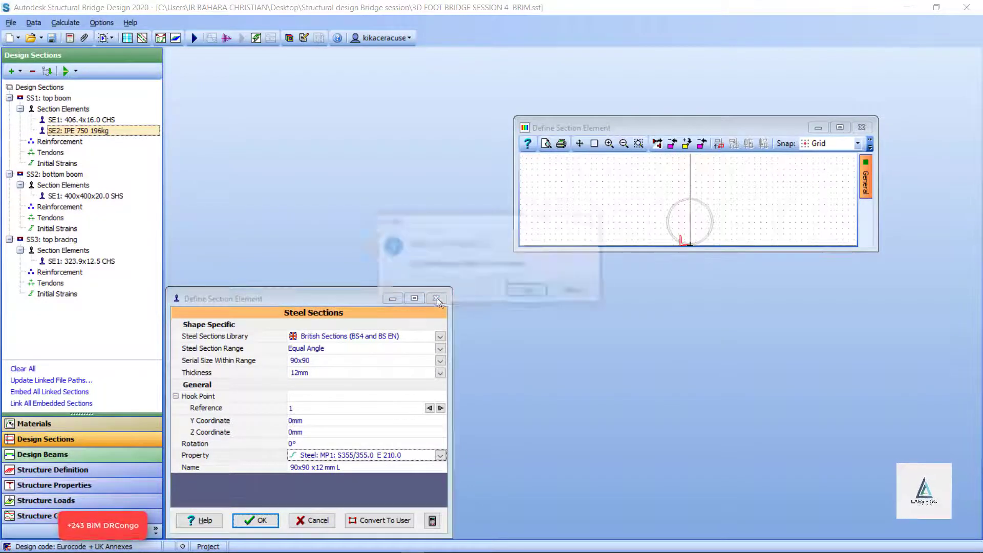
{"action": "left_click", "coordinate": [529, 290]}
Step: Add a fourth design section as a steel section, using the British Sections (BS4 and BS EN) library and the Equal Angle range
{"action": "left_click", "coordinate": [19, 71]}
{"action": "mouse_move", "coordinate": [117, 105]}
{"action": "left_click", "coordinate": [176, 151]}
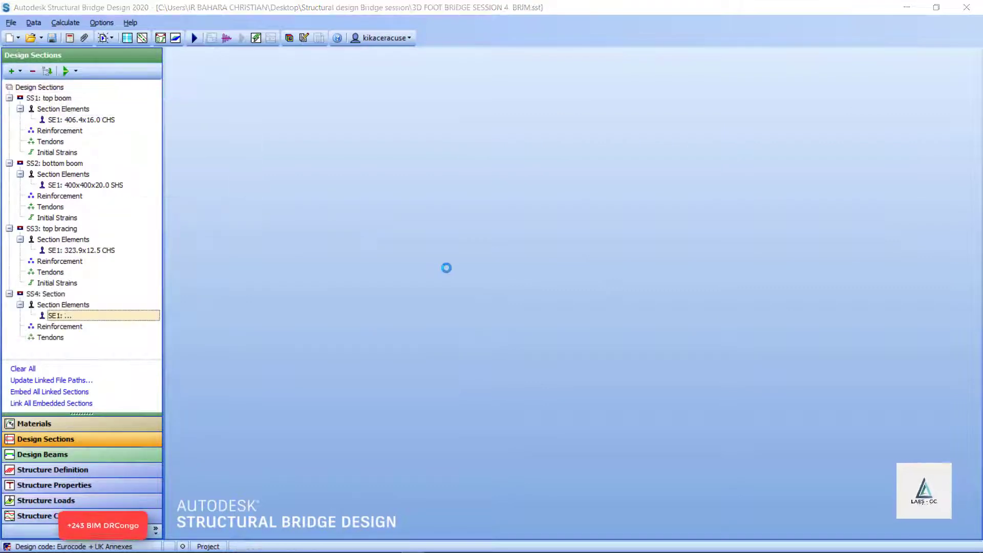
{"action": "left_click", "coordinate": [440, 335]}
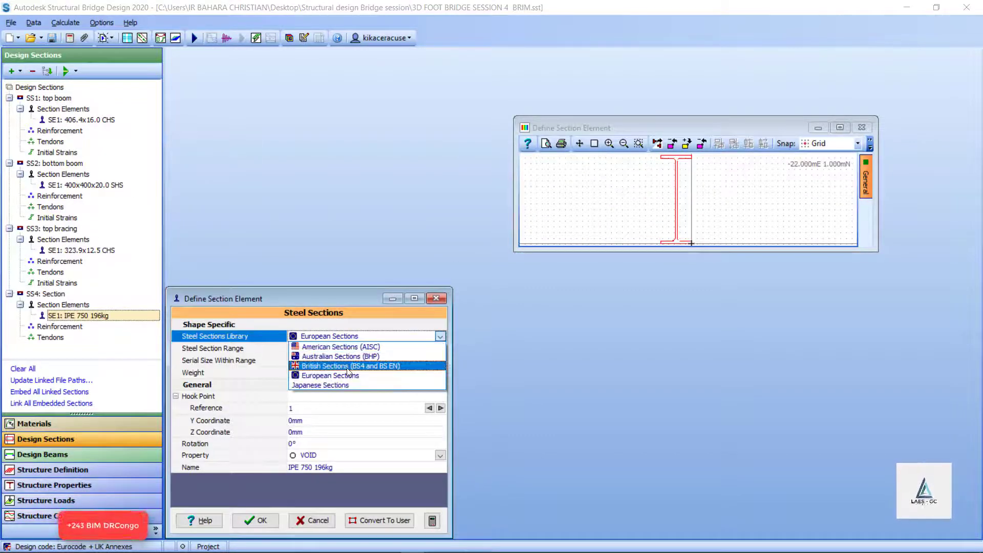
{"action": "left_click", "coordinate": [346, 366]}
{"action": "left_click", "coordinate": [439, 348]}
{"action": "left_click", "coordinate": [324, 419]}
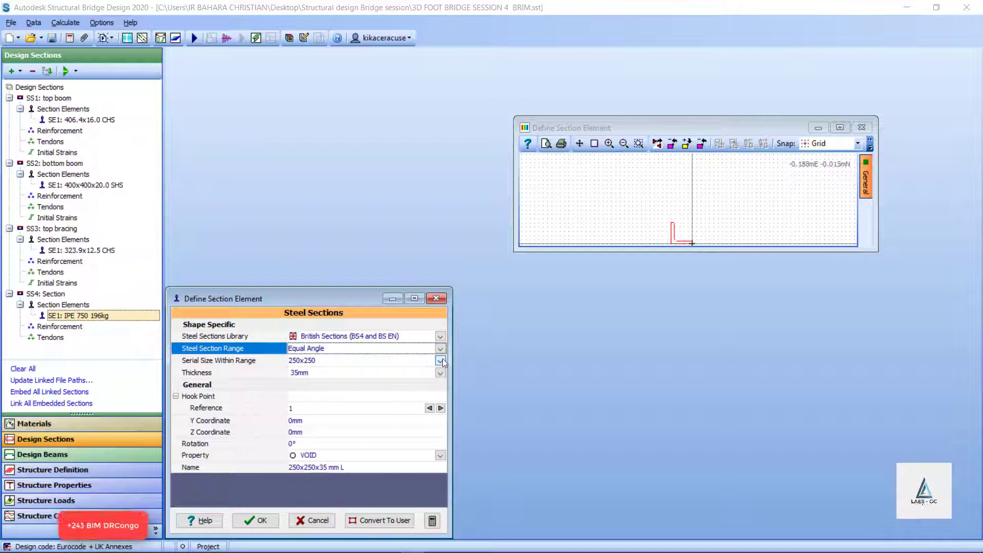
Step: Size the equal angle section SS4 as 90x90 with 12 mm thickness and rename the section deck braced
{"action": "left_click", "coordinate": [440, 360]}
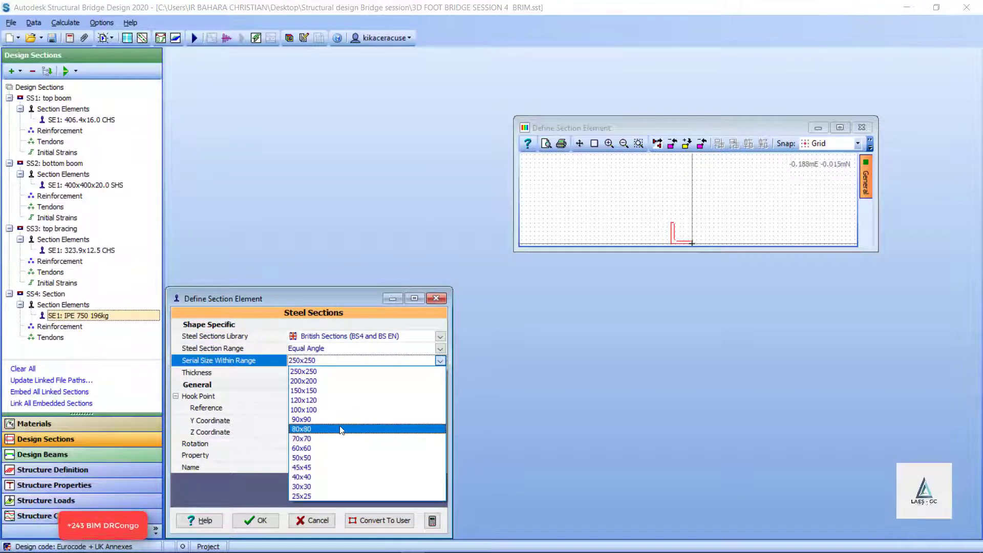
{"action": "left_click", "coordinate": [341, 419]}
{"action": "left_click", "coordinate": [440, 372]}
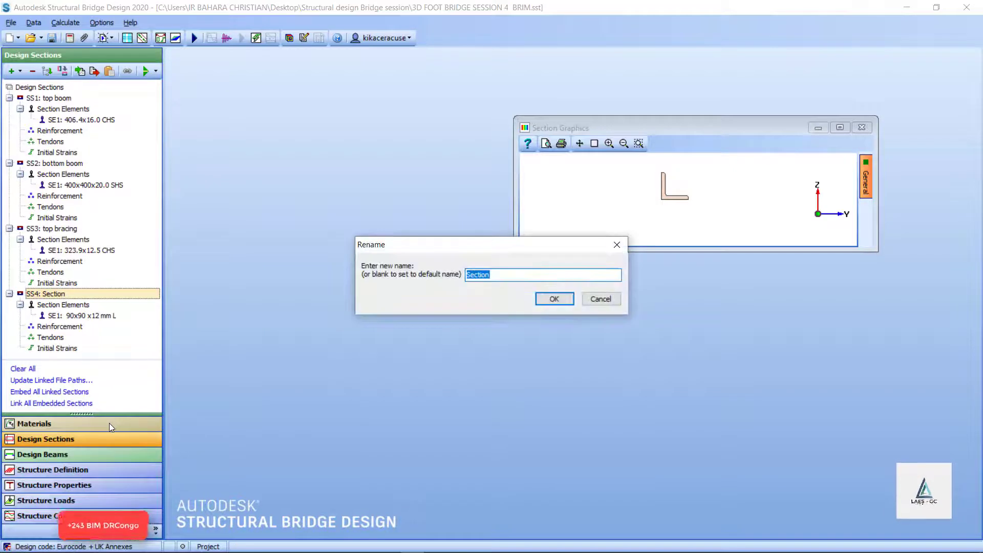
{"action": "type", "text": "deck braced"}
{"action": "left_click", "coordinate": [544, 297]}
Step: Add a design section group to the structure properties, referencing SS1: top boom
{"action": "left_click", "coordinate": [64, 485]}
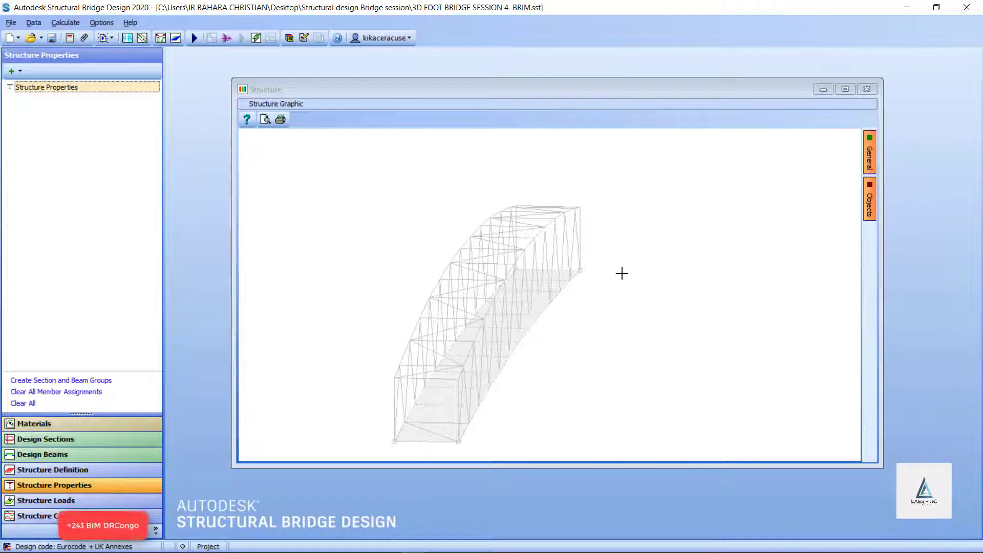
{"action": "left_click", "coordinate": [544, 285]}
{"action": "left_click", "coordinate": [375, 119]}
{"action": "left_click_drag", "start_coordinate": [527, 271], "coordinate": [389, 277]}
{"action": "left_click", "coordinate": [21, 71]}
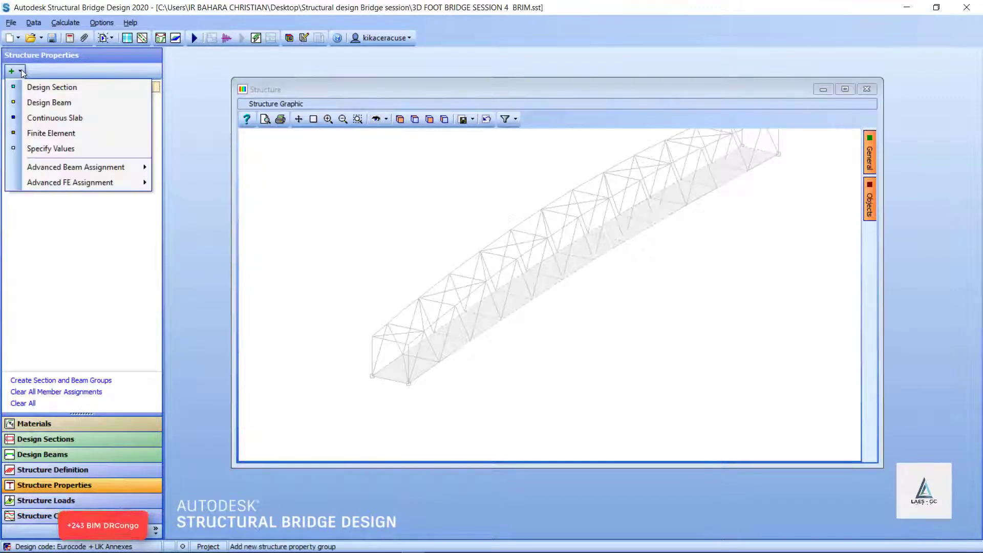
{"action": "left_click", "coordinate": [50, 87]}
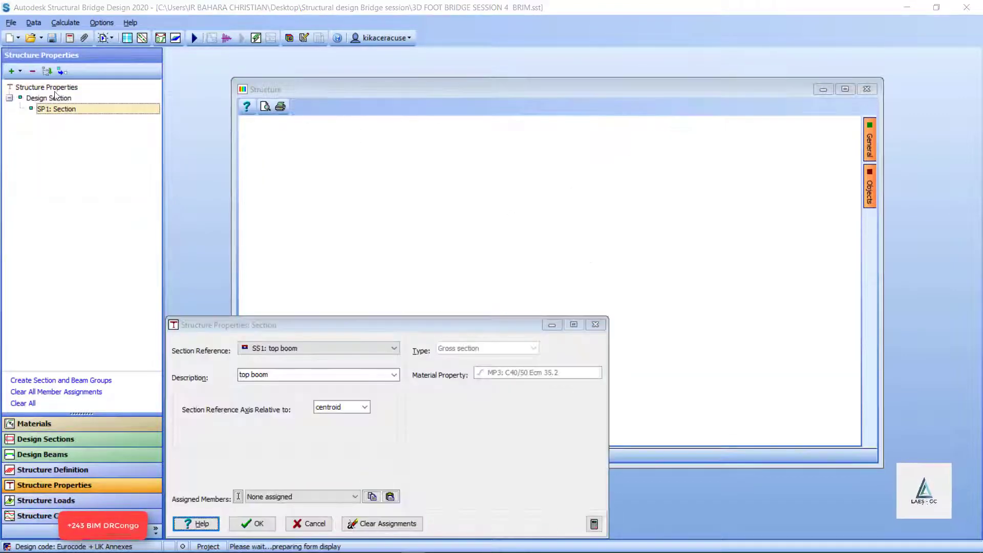
Step: Assign the top boom section to the upper chord members of the truss
{"action": "left_click", "coordinate": [560, 192]}
{"action": "left_click", "coordinate": [612, 161]}
{"action": "left_click", "coordinate": [640, 146]}
{"action": "left_click", "coordinate": [667, 130]}
Step: Assign the bottom boom section to all lower chord members on both sides of the truss in the second property group
{"action": "scroll", "coordinate": [421, 306], "scroll_direction": "down", "scroll_amount": 4}
{"action": "scroll", "coordinate": [587, 201], "scroll_direction": "up", "scroll_amount": 4}
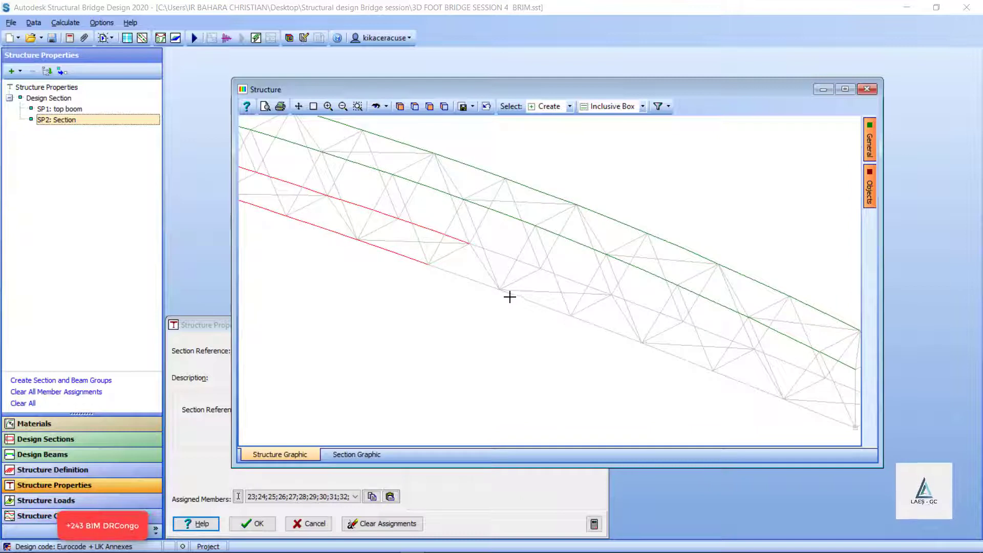
{"action": "left_click", "coordinate": [447, 272]}
{"action": "left_click", "coordinate": [492, 285]}
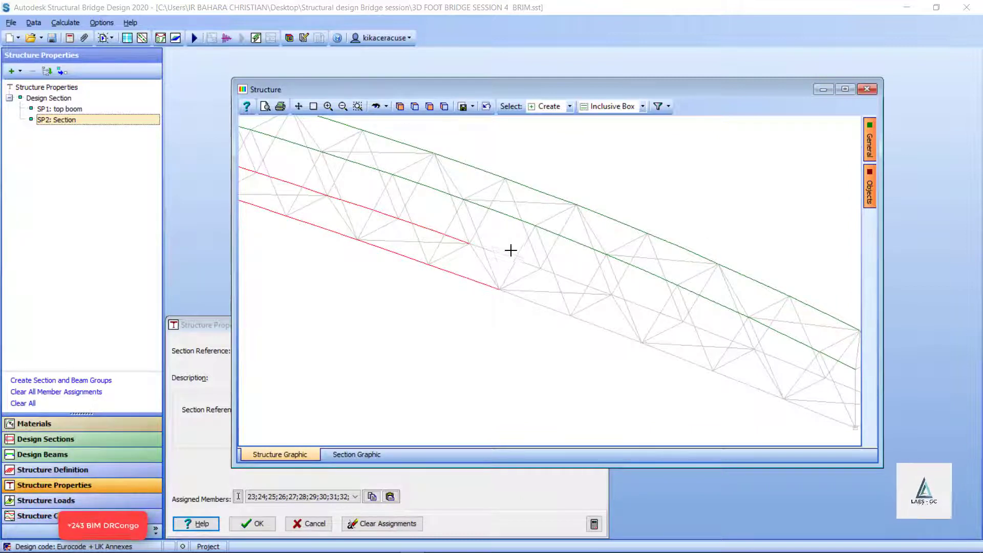
{"action": "left_click", "coordinate": [501, 254]}
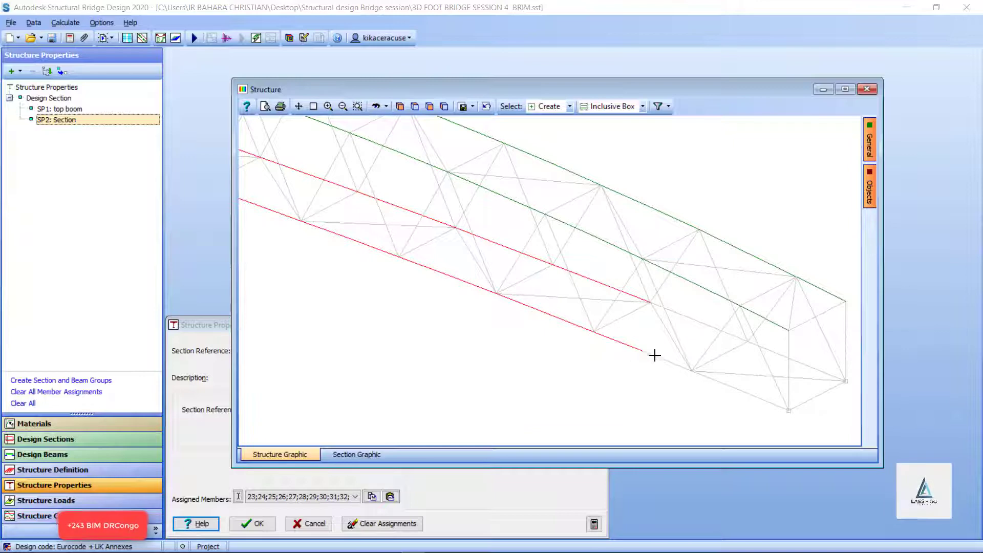
{"action": "left_click", "coordinate": [666, 359]}
{"action": "left_click", "coordinate": [661, 306]}
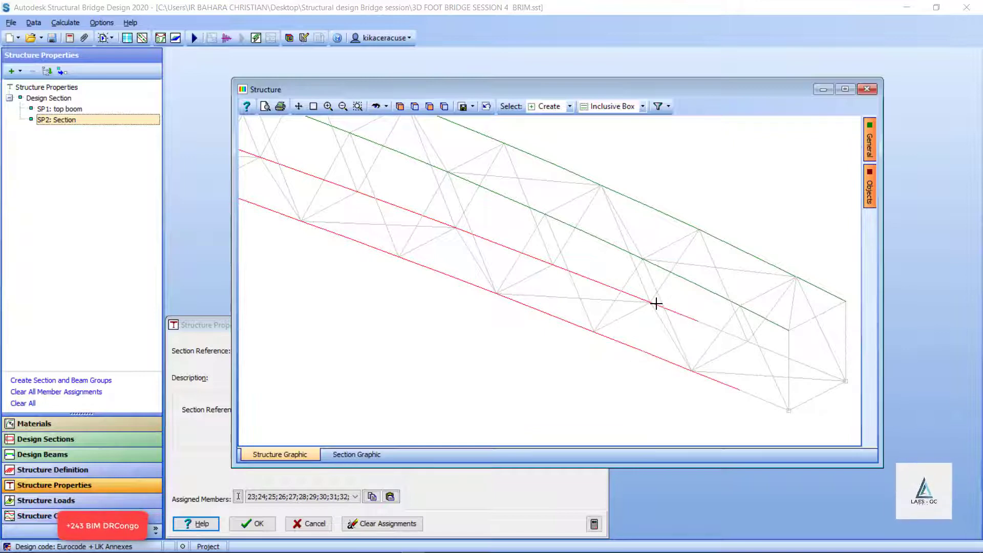
{"action": "left_click", "coordinate": [714, 330]}
{"action": "left_click", "coordinate": [776, 404]}
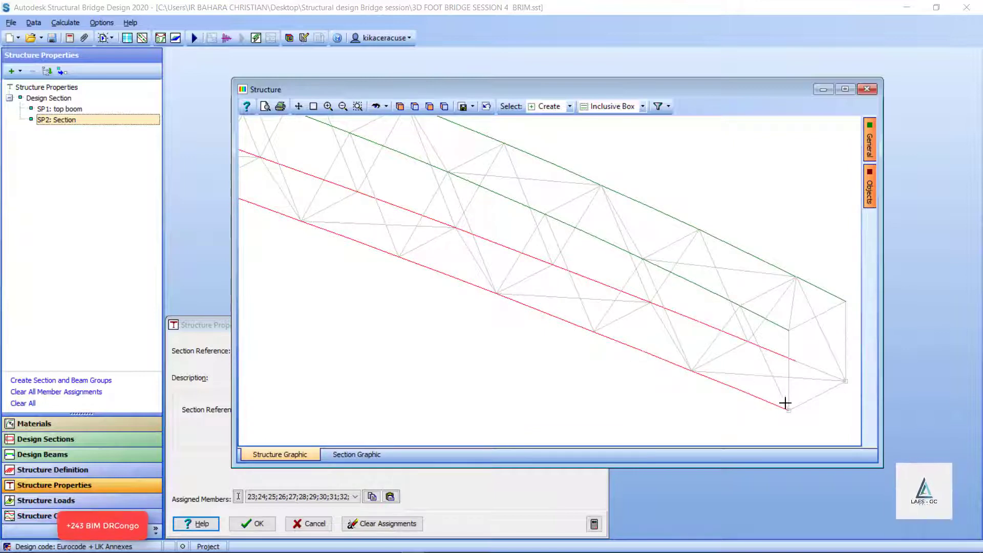
{"action": "left_click", "coordinate": [818, 368]}
{"action": "scroll", "coordinate": [757, 328], "scroll_direction": "down", "scroll_amount": 1}
{"action": "scroll", "coordinate": [757, 327], "scroll_direction": "down", "scroll_amount": 3}
{"action": "left_click", "coordinate": [387, 105]}
{"action": "left_click_drag", "start_coordinate": [456, 226], "coordinate": [344, 248]}
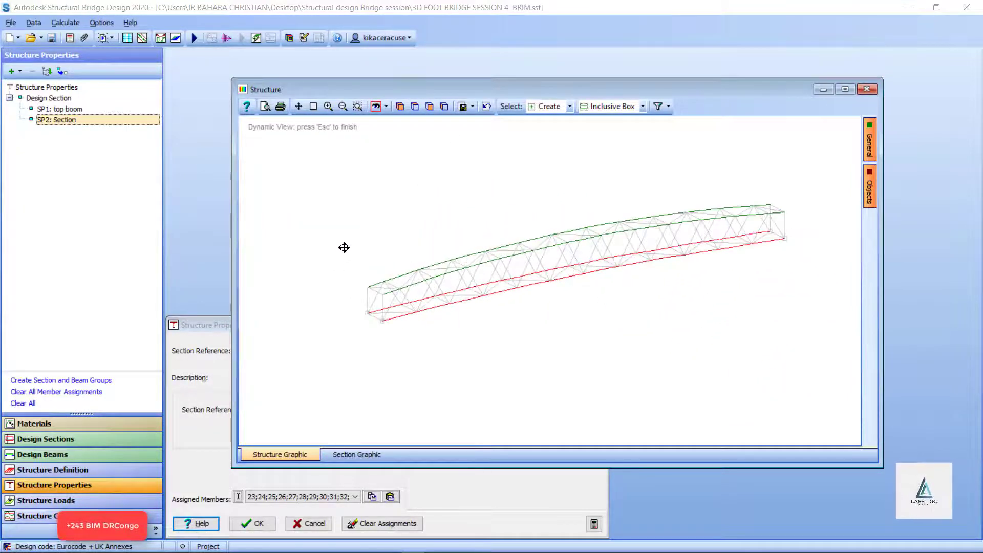
{"action": "left_click", "coordinate": [489, 498]}
{"action": "left_click", "coordinate": [254, 523]}
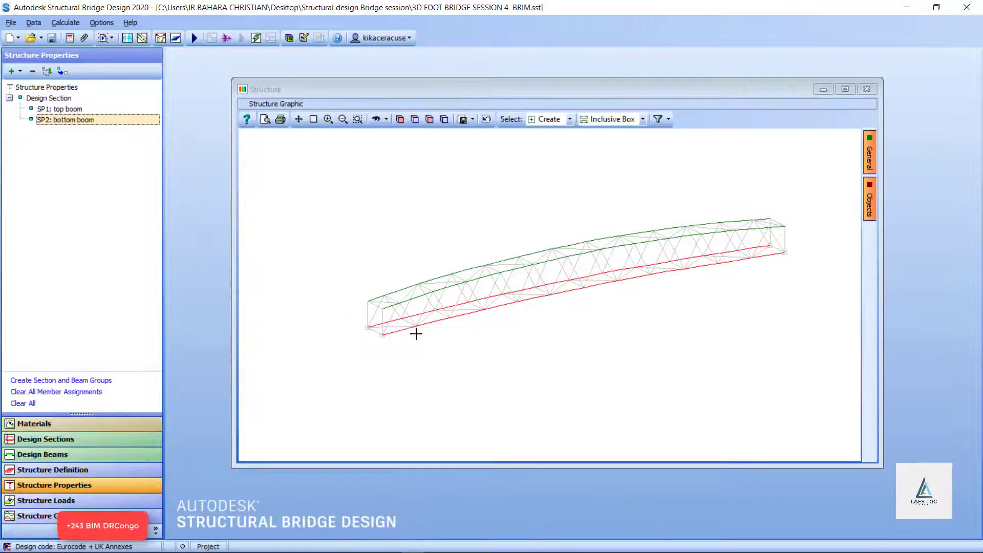
{"action": "left_click", "coordinate": [287, 37]}
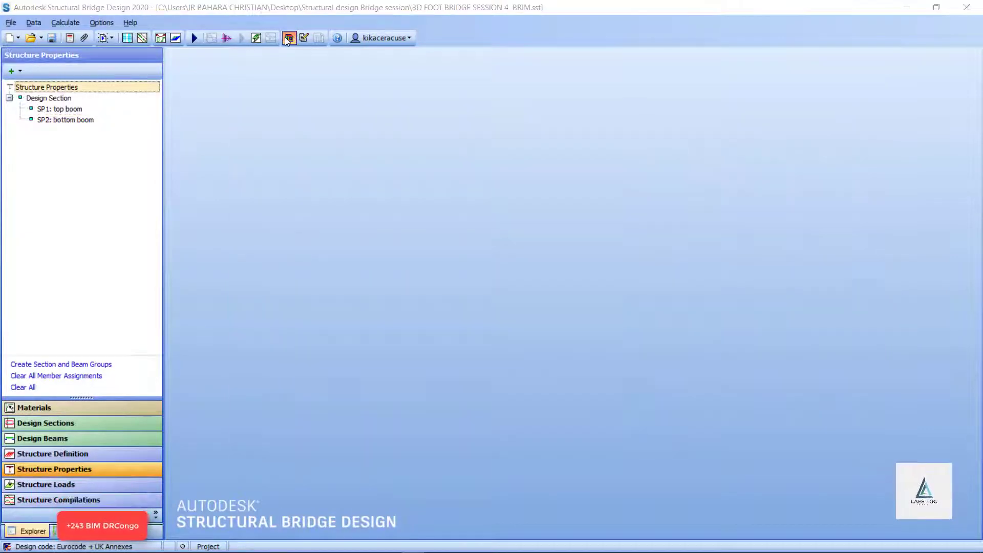
Step: Examine the boom sections assigned so far in a 3D view of the structure
{"action": "left_click", "coordinate": [286, 38]}
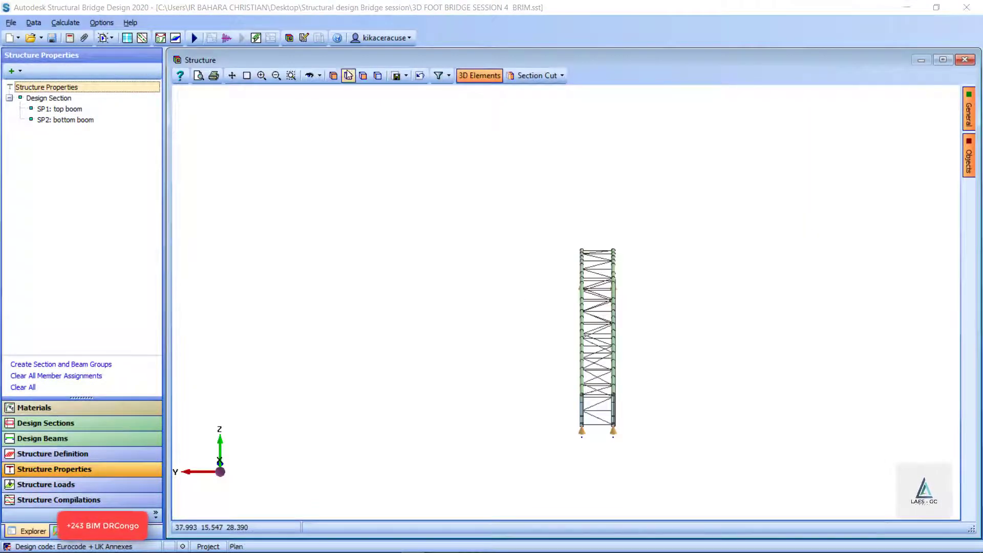
{"action": "left_click", "coordinate": [319, 75]}
{"action": "left_click", "coordinate": [668, 309]}
{"action": "left_click", "coordinate": [310, 75]}
{"action": "left_click_drag", "start_coordinate": [452, 162], "coordinate": [572, 365]}
{"action": "scroll", "coordinate": [571, 365], "scroll_direction": "up", "scroll_amount": 6}
{"action": "scroll", "coordinate": [533, 420], "scroll_direction": "down", "scroll_amount": 4}
{"action": "scroll", "coordinate": [649, 364], "scroll_direction": "up", "scroll_amount": 3}
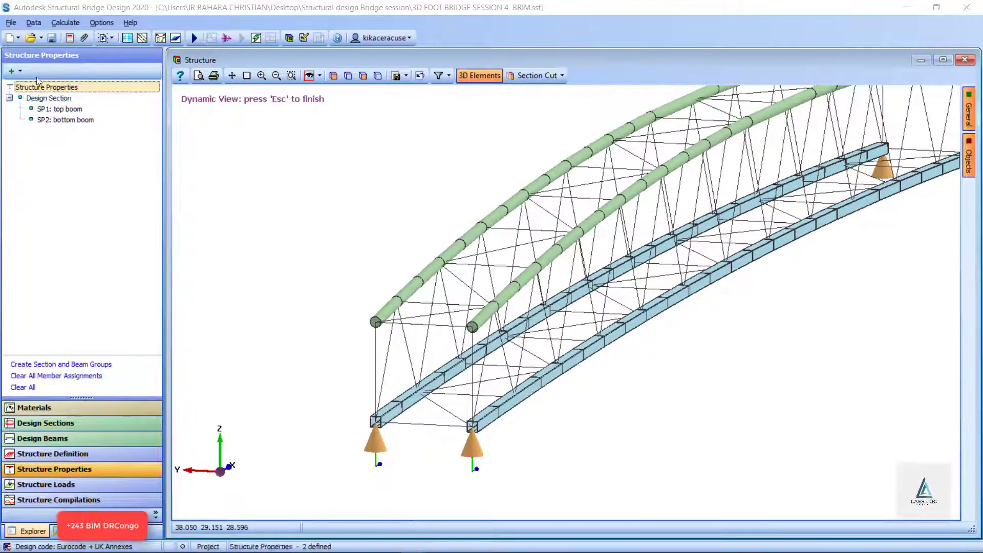
Step: Add a design section group referencing SS3: top bracing and assign it to the bracing members in the first bays of the truss
{"action": "left_click", "coordinate": [20, 71]}
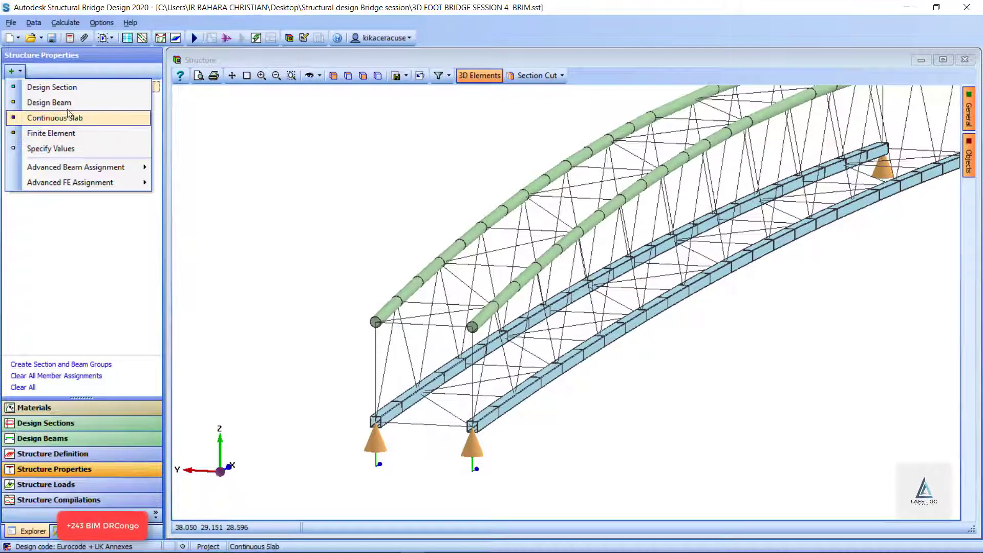
{"action": "left_click", "coordinate": [72, 92]}
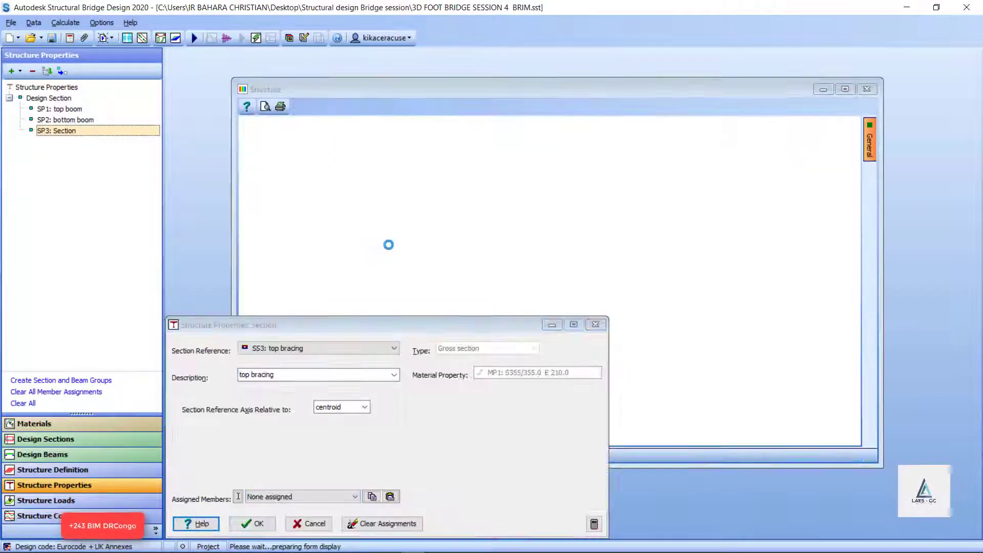
{"action": "scroll", "coordinate": [505, 173], "scroll_direction": "down", "scroll_amount": 5}
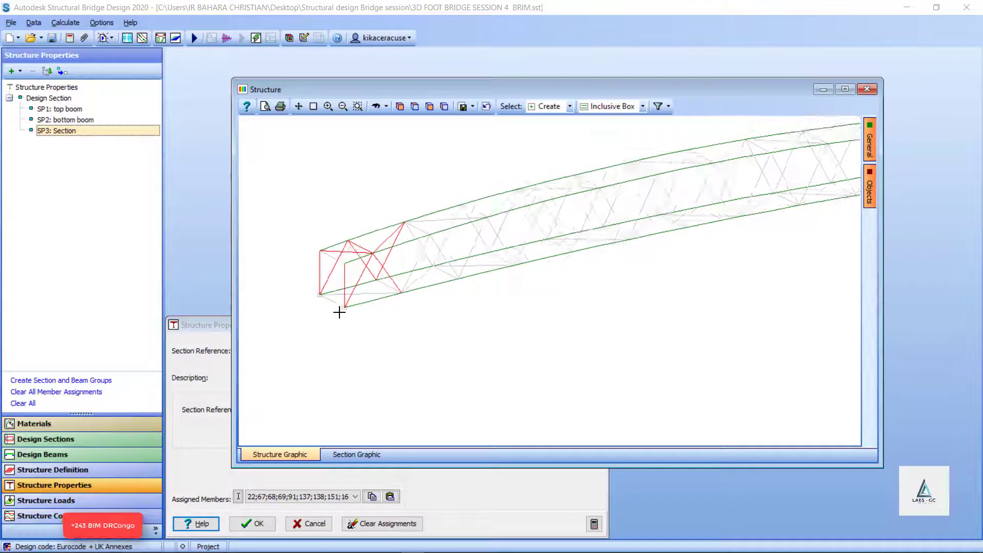
{"action": "scroll", "coordinate": [420, 256], "scroll_direction": "up", "scroll_amount": 5}
{"action": "left_click", "coordinate": [417, 260]}
{"action": "left_click", "coordinate": [428, 242]}
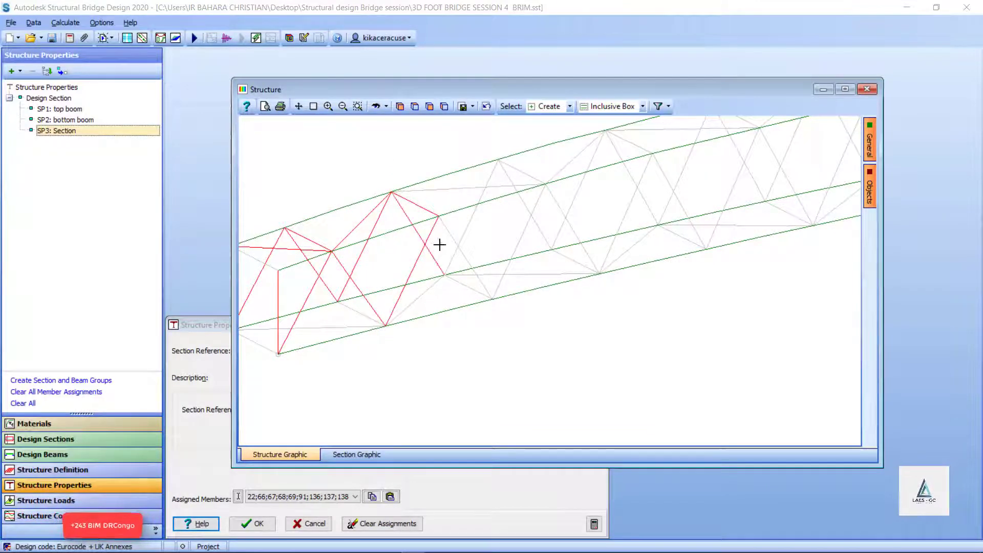
Step: Assign the top bracing section to the side diagonals and upper cross members of the following truss bays
{"action": "left_click", "coordinate": [456, 247]}
{"action": "left_click", "coordinate": [472, 267]}
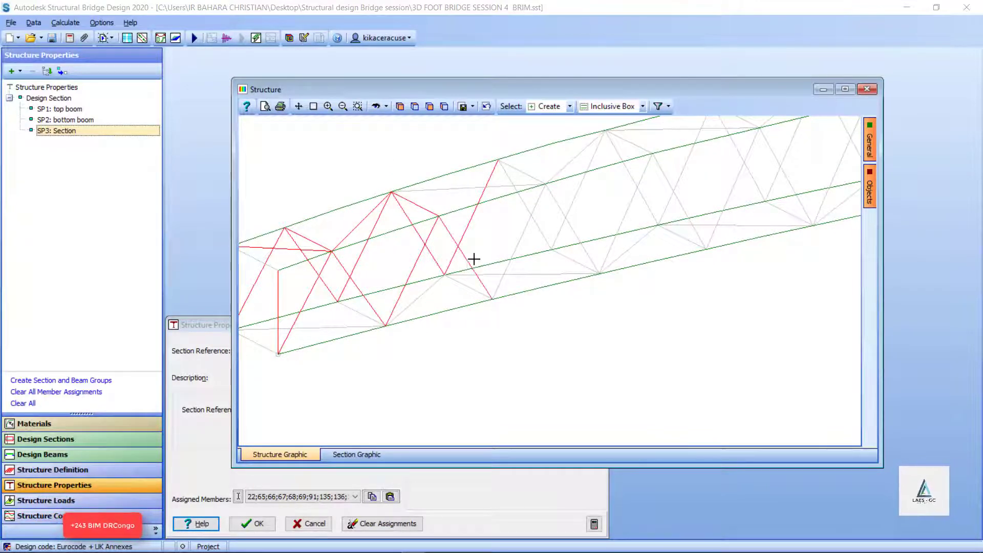
{"action": "left_click", "coordinate": [523, 233]}
{"action": "left_click", "coordinate": [451, 191]}
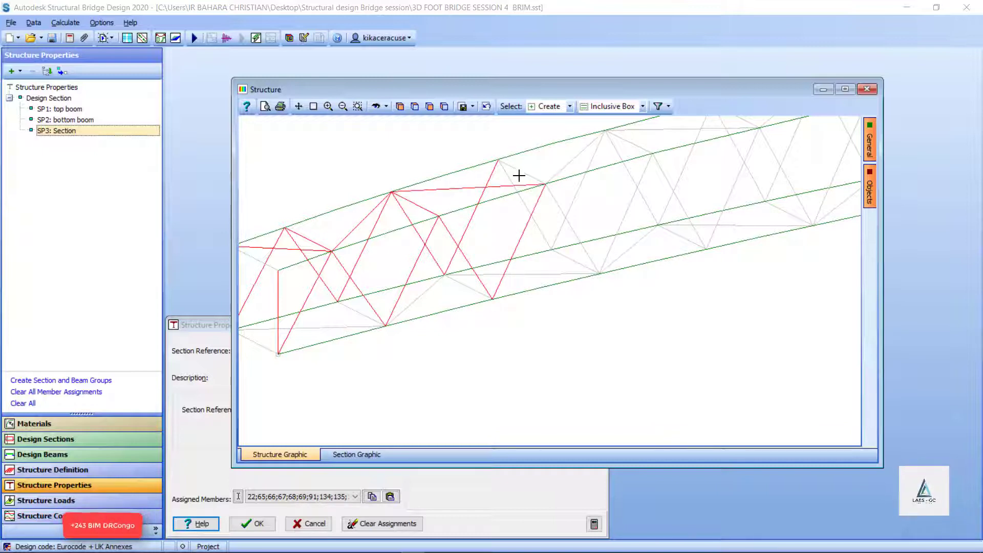
{"action": "left_click", "coordinate": [527, 171]}
{"action": "left_click", "coordinate": [524, 206]}
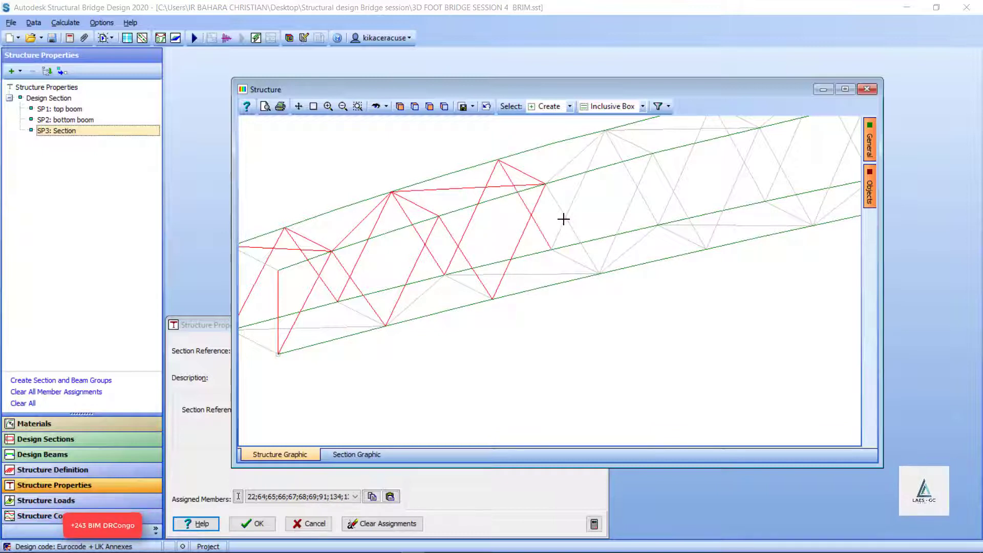
{"action": "left_click", "coordinate": [563, 210]}
{"action": "left_click", "coordinate": [572, 201]}
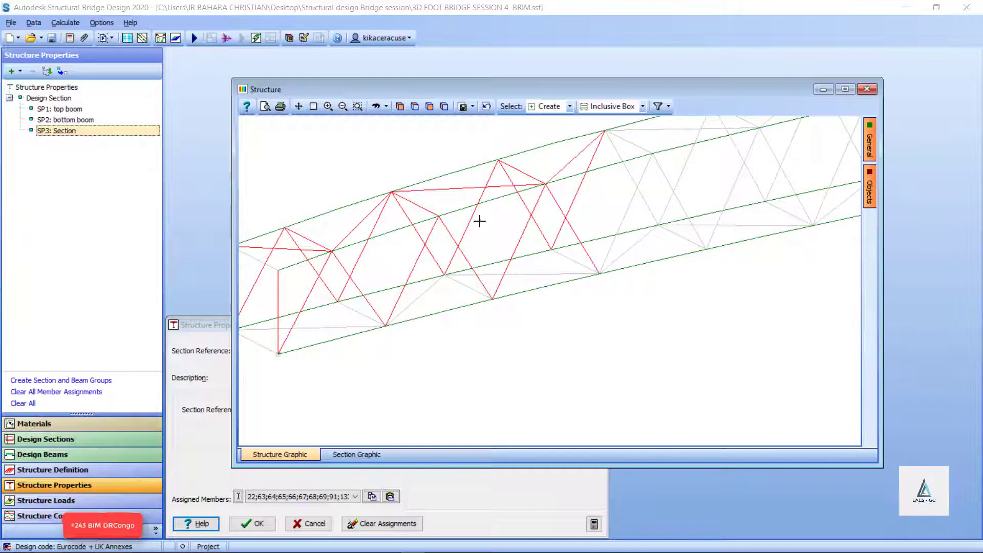
Step: Extend the top bracing assignment along the remaining side diagonals and upper cross members towards the far end of the truss
{"action": "scroll", "coordinate": [538, 287], "scroll_direction": "down", "scroll_amount": 3}
{"action": "scroll", "coordinate": [545, 261], "scroll_direction": "up", "scroll_amount": 2}
{"action": "left_click", "coordinate": [463, 285]}
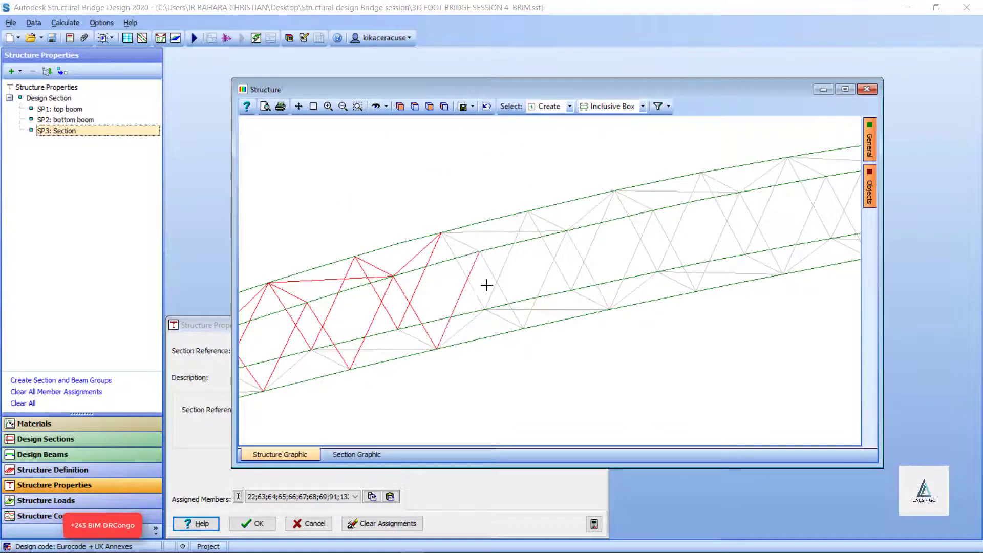
{"action": "left_click", "coordinate": [490, 271]}
{"action": "left_click", "coordinate": [465, 245]}
{"action": "left_click", "coordinate": [458, 266]}
{"action": "left_click", "coordinate": [512, 234]}
{"action": "left_click", "coordinate": [511, 251]}
{"action": "left_click", "coordinate": [548, 272]}
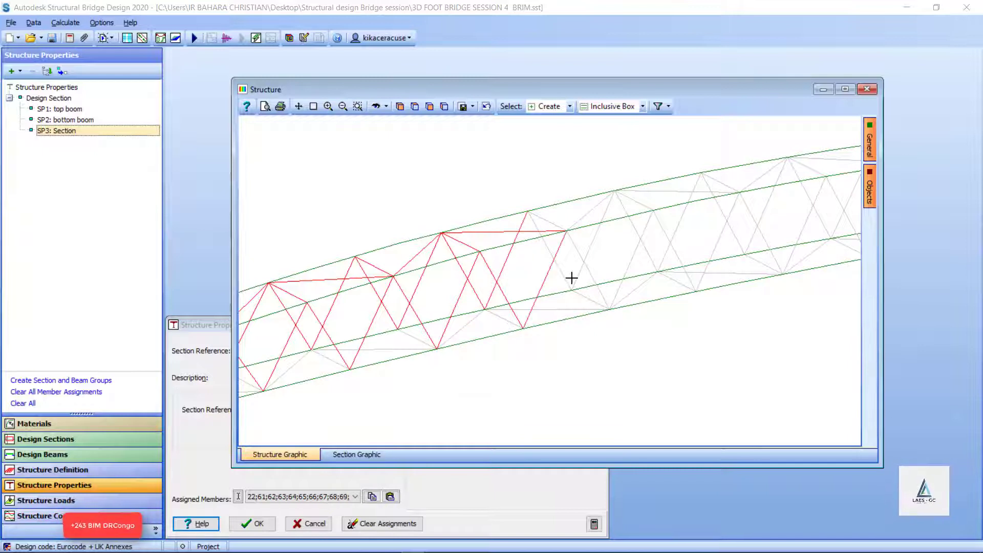
{"action": "left_click", "coordinate": [564, 278]}
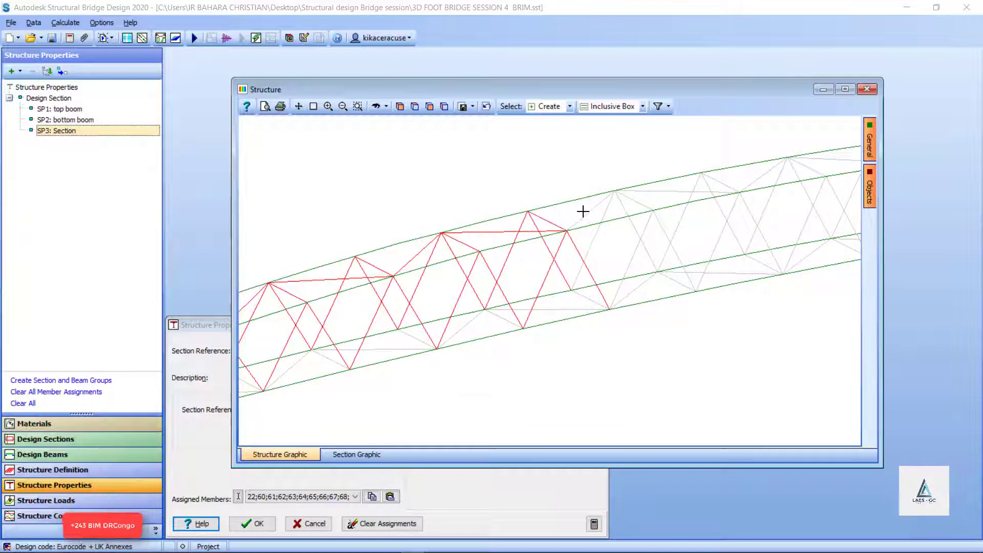
{"action": "left_click", "coordinate": [593, 242]}
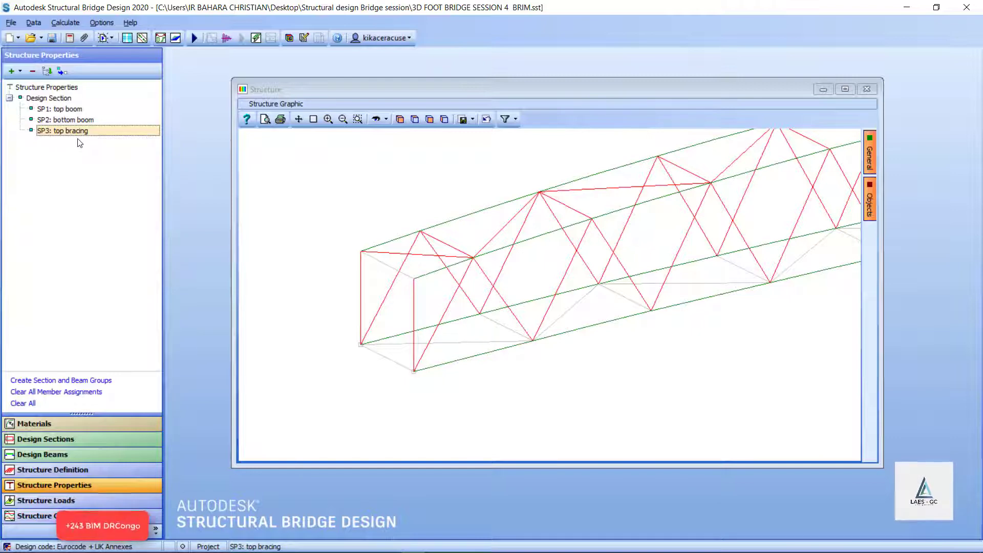
Step: Edit the SP3: top bracing group to include the unassigned upper cross member at the near end of the truss
{"action": "double_click", "coordinate": [78, 133]}
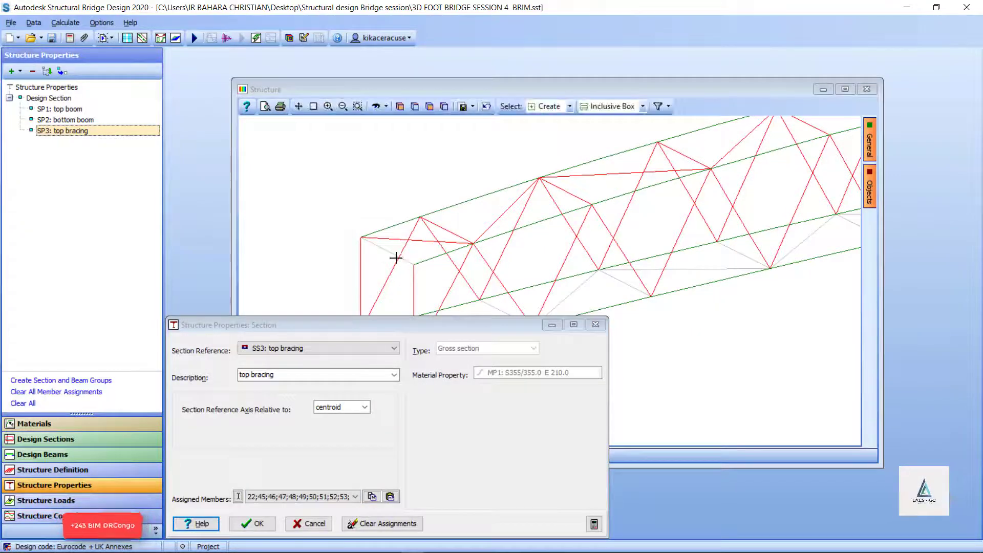
{"action": "left_click", "coordinate": [404, 261]}
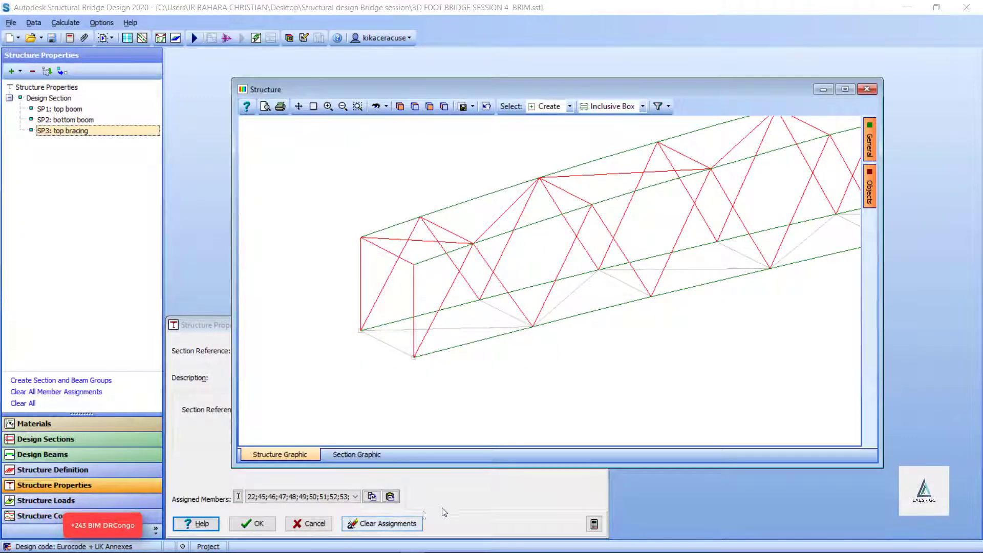
{"action": "left_click", "coordinate": [452, 499]}
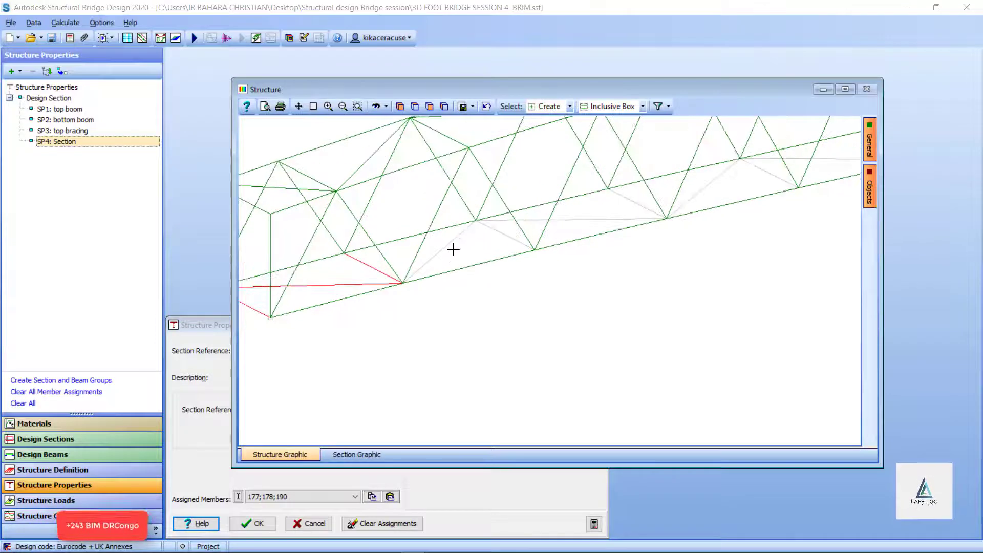
Step: Assign the SS4: deck braced section to the cross and diagonal members at deck level in the near bays
{"action": "left_click", "coordinate": [453, 240]}
{"action": "left_click", "coordinate": [500, 232]}
{"action": "left_click", "coordinate": [609, 220]}
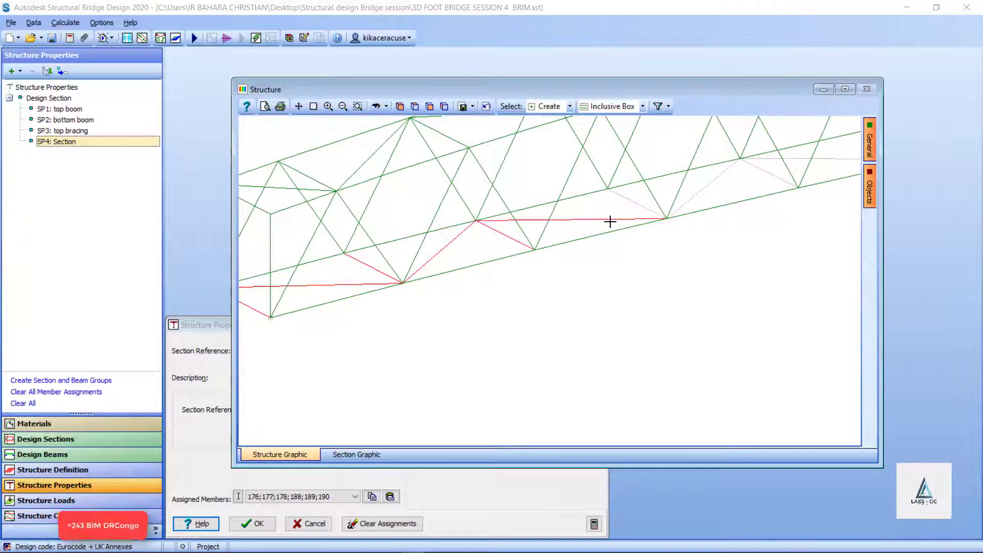
{"action": "scroll", "coordinate": [446, 303], "scroll_direction": "down", "scroll_amount": 3}
{"action": "scroll", "coordinate": [487, 316], "scroll_direction": "up", "scroll_amount": 3}
{"action": "left_click", "coordinate": [457, 302]}
{"action": "left_click", "coordinate": [535, 288]}
{"action": "left_click", "coordinate": [590, 269]}
Step: Continue the deck braced assignment through the deck-level bracing members in the middle bays
{"action": "scroll", "coordinate": [487, 315], "scroll_direction": "down", "scroll_amount": 3}
{"action": "scroll", "coordinate": [576, 305], "scroll_direction": "up", "scroll_amount": 2}
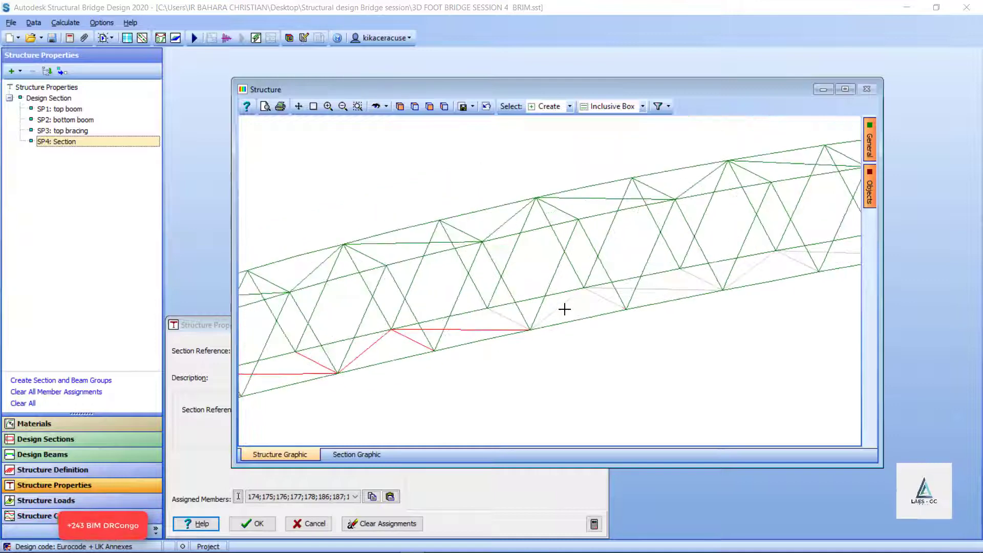
{"action": "left_click", "coordinate": [501, 317]}
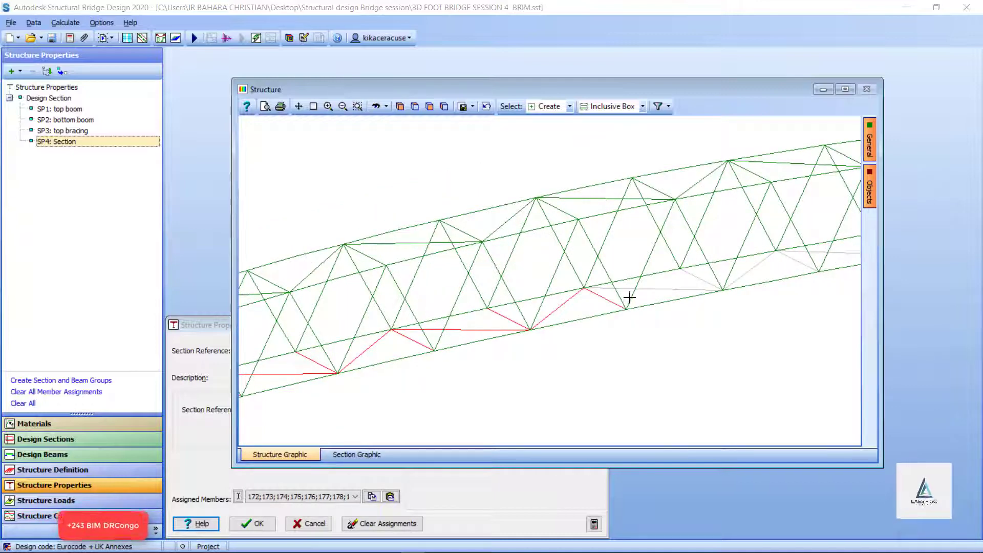
{"action": "scroll", "coordinate": [633, 290], "scroll_direction": "down", "scroll_amount": 3}
{"action": "scroll", "coordinate": [522, 326], "scroll_direction": "up", "scroll_amount": 2}
{"action": "left_click", "coordinate": [425, 330]}
{"action": "left_click", "coordinate": [579, 306]}
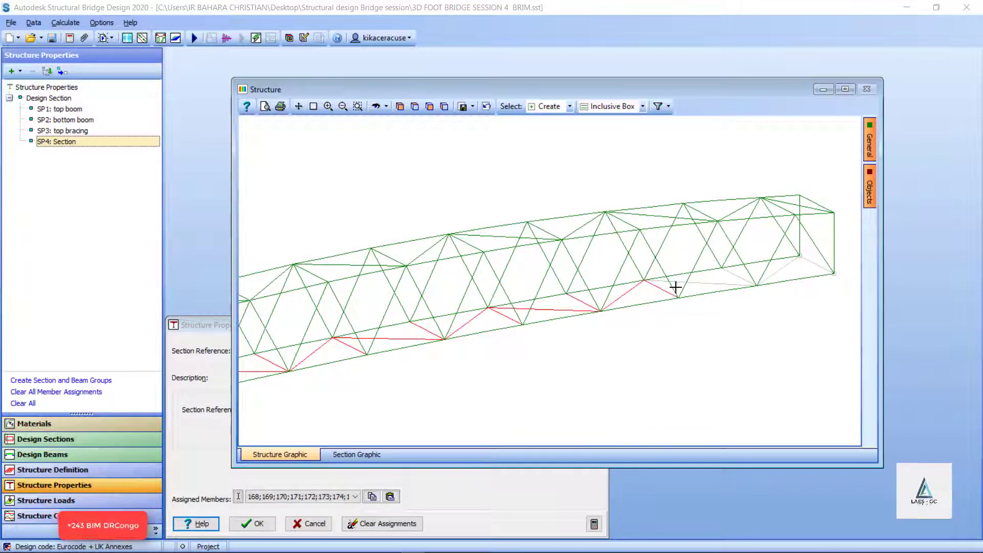
Step: Assign the deck braced section to the last deck-level bracing members at the far end and save the property group
{"action": "left_click", "coordinate": [756, 283]}
{"action": "left_click", "coordinate": [738, 276]}
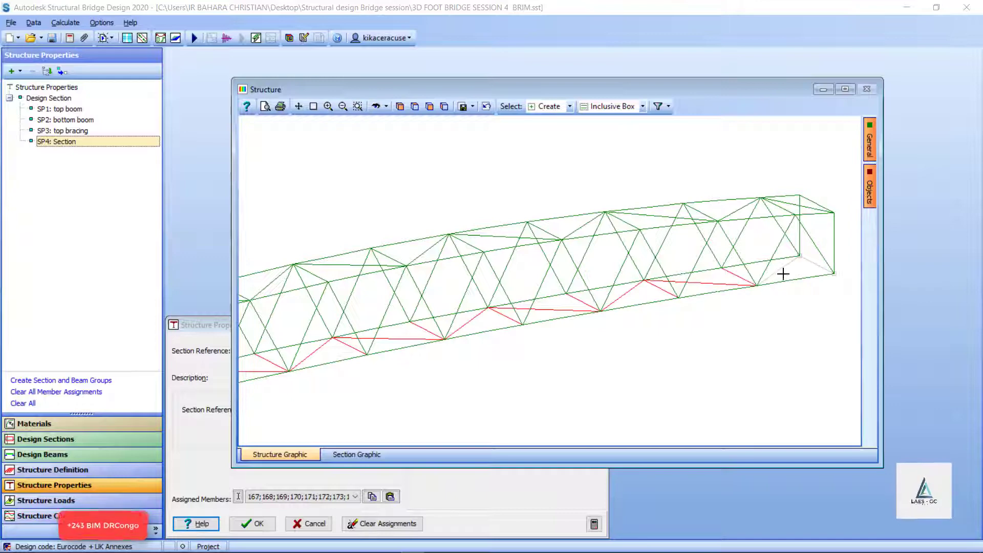
{"action": "left_click", "coordinate": [800, 266]}
{"action": "left_click", "coordinate": [330, 510]}
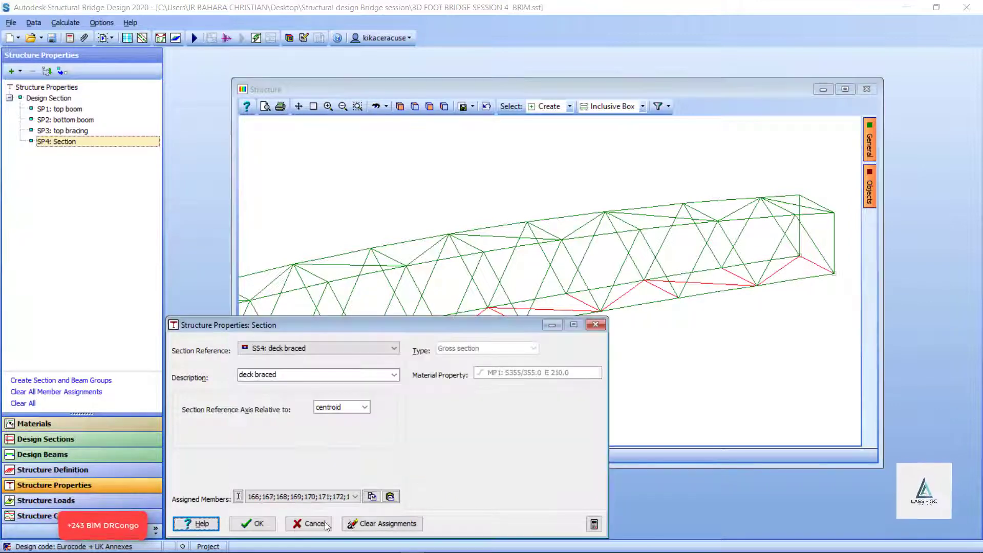
{"action": "left_click", "coordinate": [253, 523]}
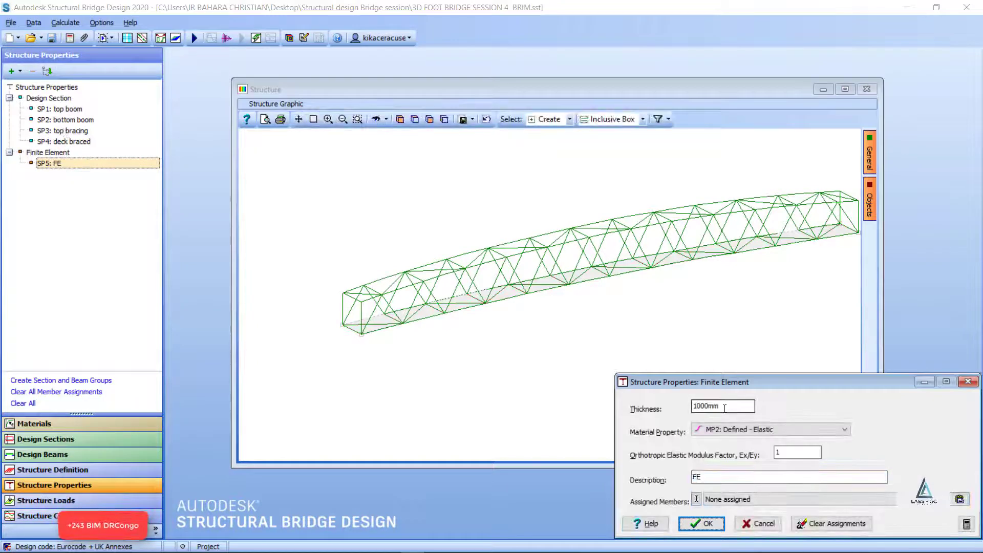
Step: Set the finite element property to 6 mm thickness with material MP1: S355/355.0 E 210.0 and describe it as FE DECK
{"action": "left_click", "coordinate": [724, 408]}
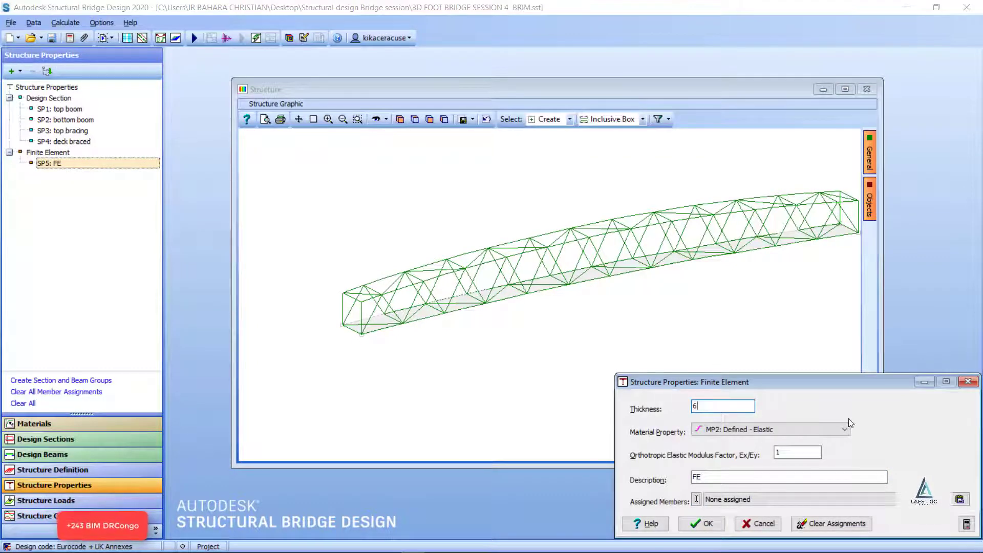
{"action": "left_click", "coordinate": [818, 431]}
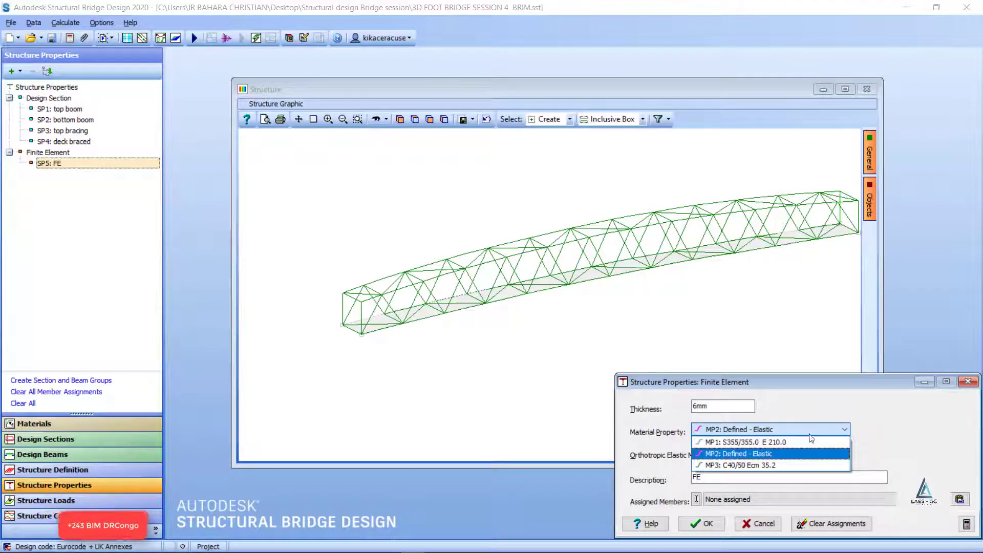
{"action": "left_click", "coordinate": [763, 441]}
{"action": "left_click", "coordinate": [749, 478]}
{"action": "type", "text": "DECK"}
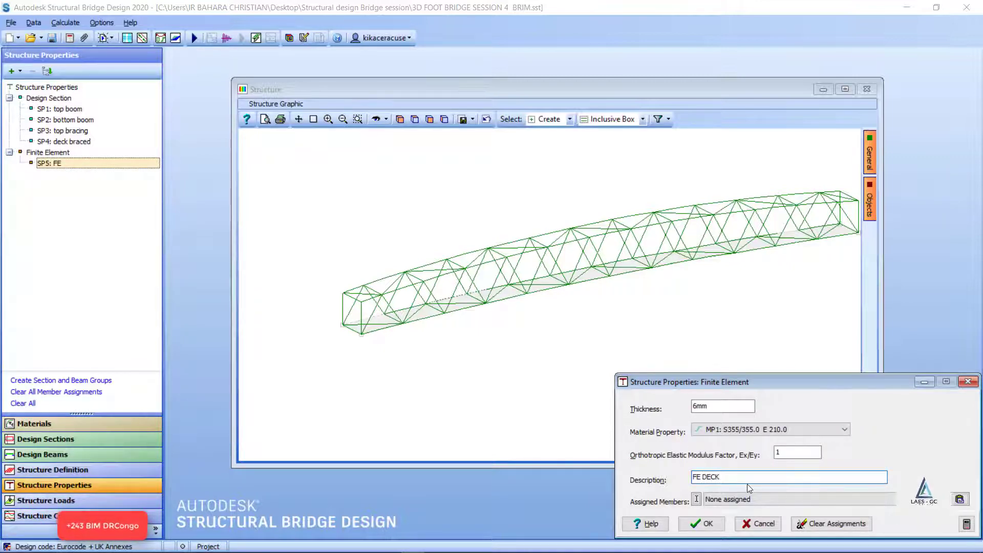
Step: Assign the FE DECK property to the first five deck panels from the near end of the bridge
{"action": "scroll", "coordinate": [413, 317], "scroll_direction": "up", "scroll_amount": 5}
{"action": "left_click", "coordinate": [384, 303]}
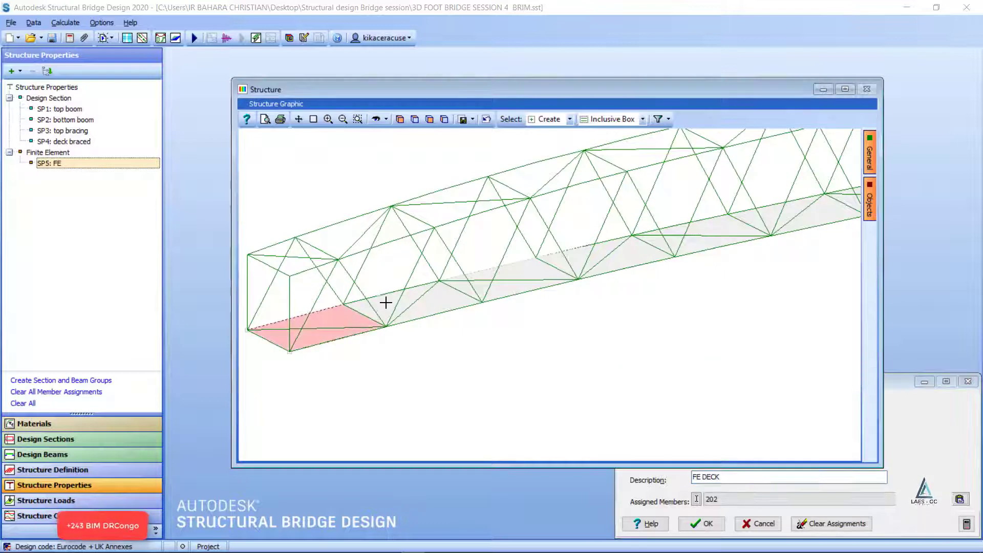
{"action": "left_click", "coordinate": [392, 301]}
{"action": "left_click", "coordinate": [542, 287]}
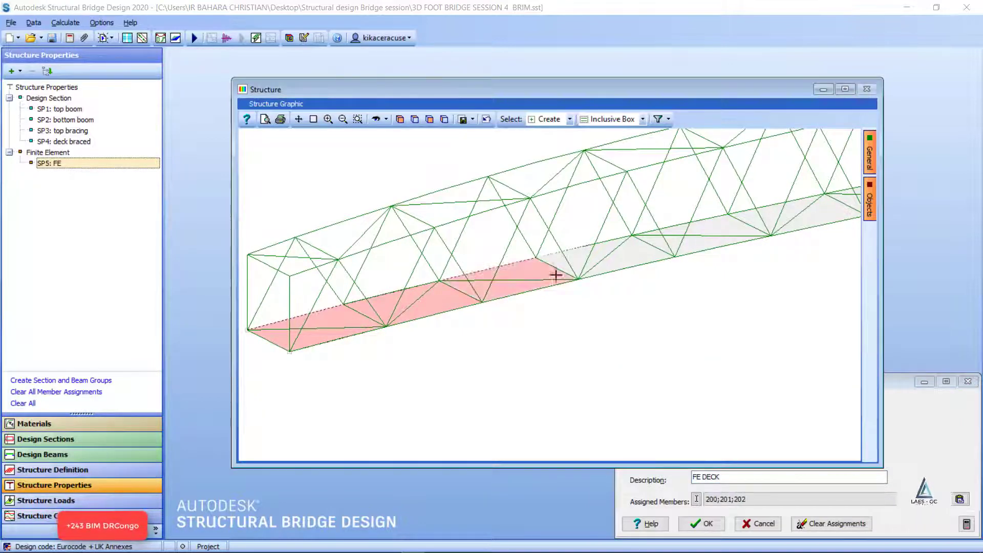
{"action": "left_click", "coordinate": [597, 253]}
{"action": "left_click", "coordinate": [695, 243]}
Step: Assign the FE DECK property to the remaining deck panels up to the far end of the bridge
{"action": "scroll", "coordinate": [275, 372], "scroll_direction": "down", "scroll_amount": 4}
{"action": "scroll", "coordinate": [568, 283], "scroll_direction": "up", "scroll_amount": 5}
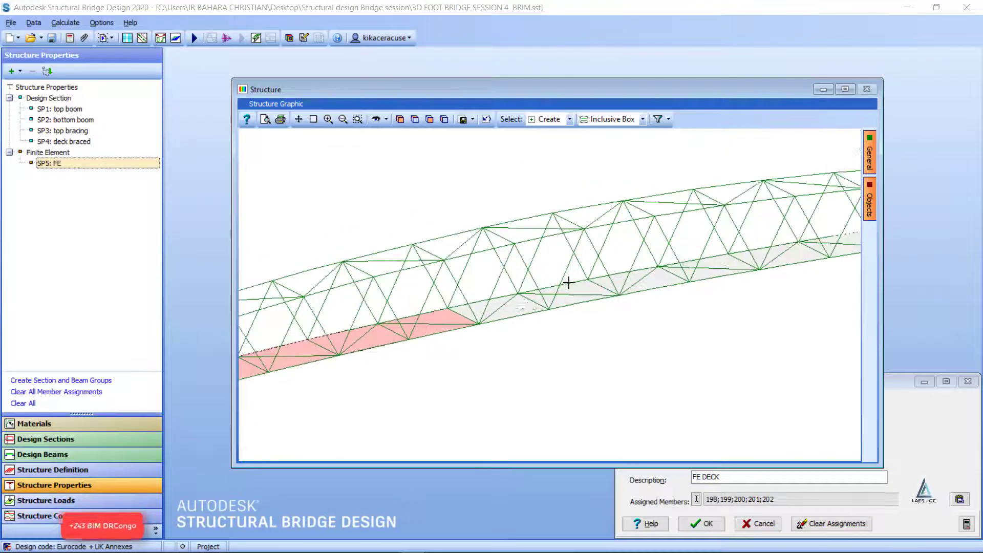
{"action": "left_click", "coordinate": [523, 309]}
{"action": "left_click", "coordinate": [648, 273]}
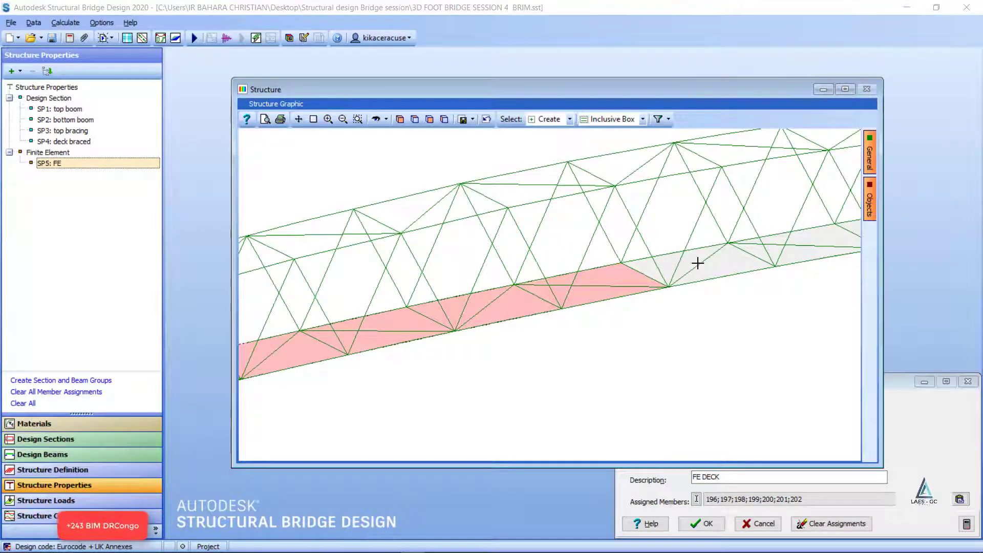
{"action": "left_click", "coordinate": [728, 261]}
{"action": "scroll", "coordinate": [255, 373], "scroll_direction": "down", "scroll_amount": 3}
{"action": "scroll", "coordinate": [592, 298], "scroll_direction": "up", "scroll_amount": 4}
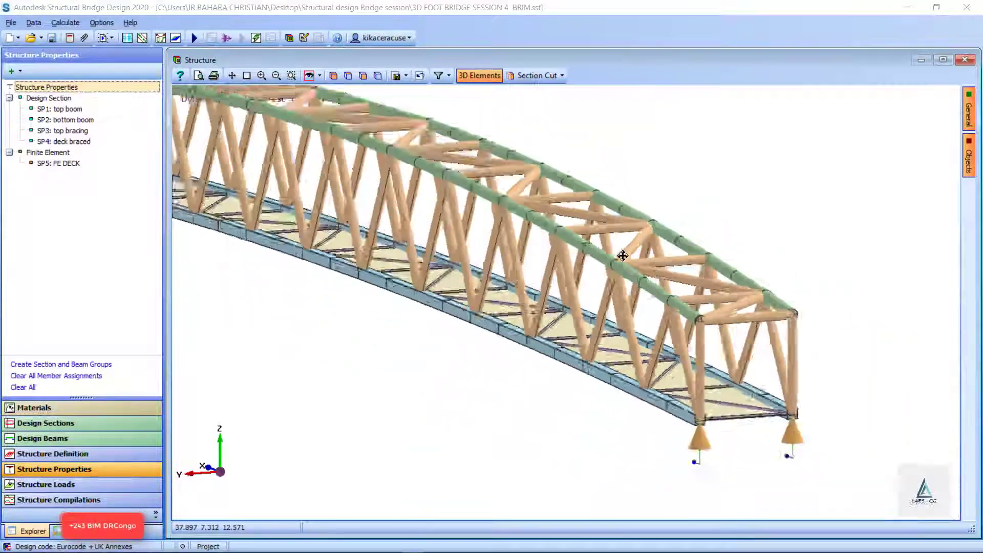
Step: Examine the fully assigned 3D model from several angles, including the deck bracing and boom joints near the supports
{"action": "left_click_drag", "start_coordinate": [623, 255], "coordinate": [848, 358]}
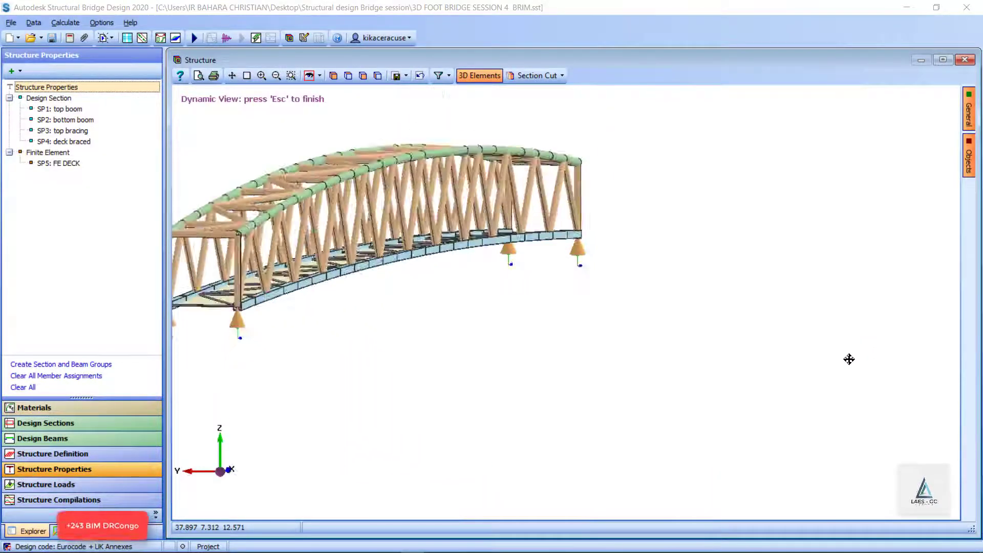
{"action": "scroll", "coordinate": [187, 290], "scroll_direction": "up", "scroll_amount": 10}
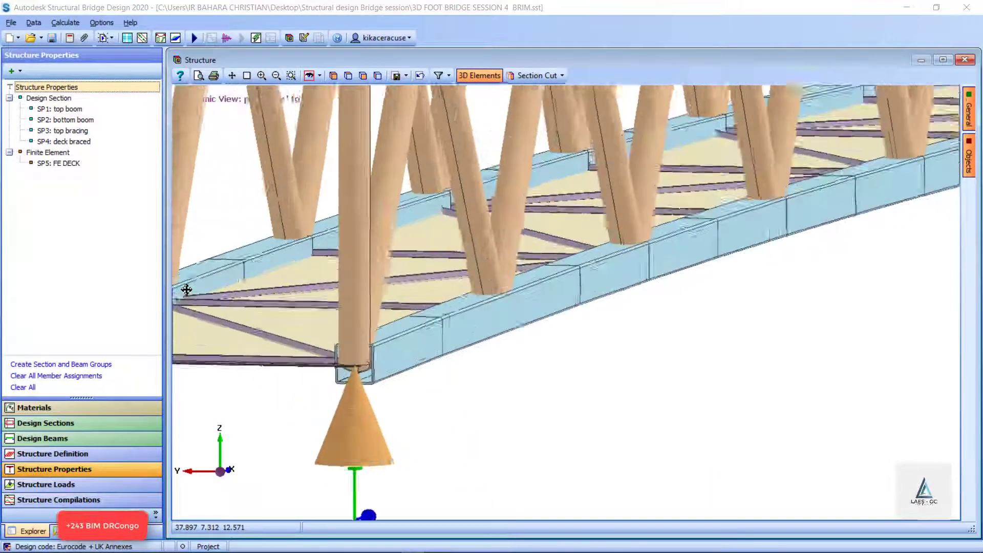
{"action": "scroll", "coordinate": [555, 310], "scroll_direction": "down", "scroll_amount": 6}
{"action": "scroll", "coordinate": [379, 351], "scroll_direction": "up", "scroll_amount": 8}
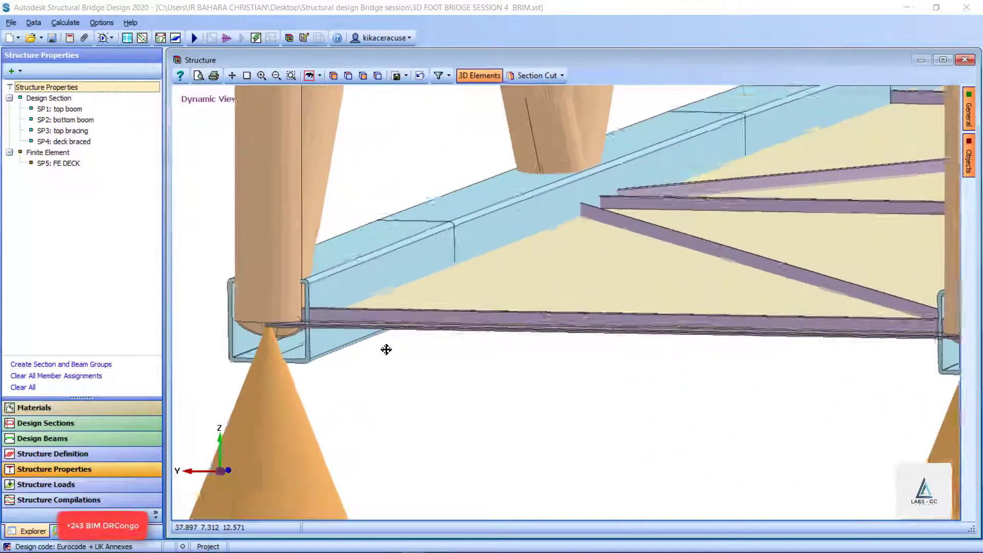
Step: Examine the bottom boom, deck bracing and deck panels around the near-end supports, followed by the overall truss from an orbited angle
{"action": "scroll", "coordinate": [395, 307], "scroll_direction": "up", "scroll_amount": 5}
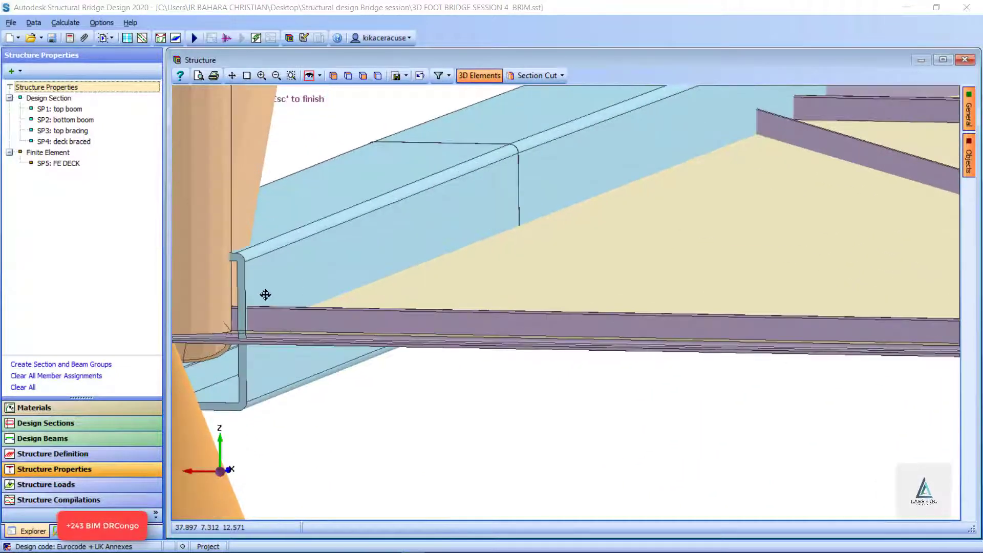
{"action": "scroll", "coordinate": [428, 330], "scroll_direction": "down", "scroll_amount": 8}
{"action": "scroll", "coordinate": [482, 246], "scroll_direction": "down", "scroll_amount": 10}
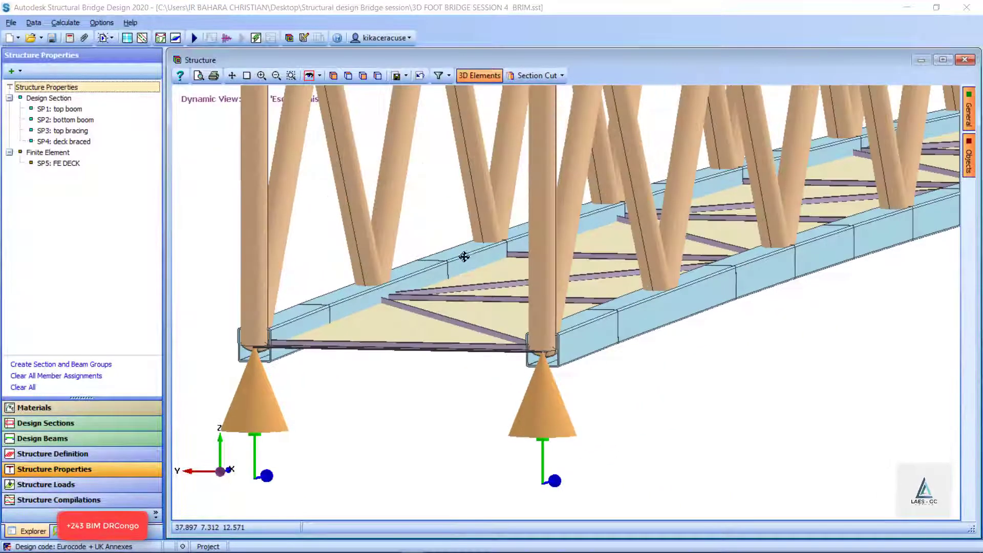
{"action": "scroll", "coordinate": [522, 244], "scroll_direction": "up", "scroll_amount": 5}
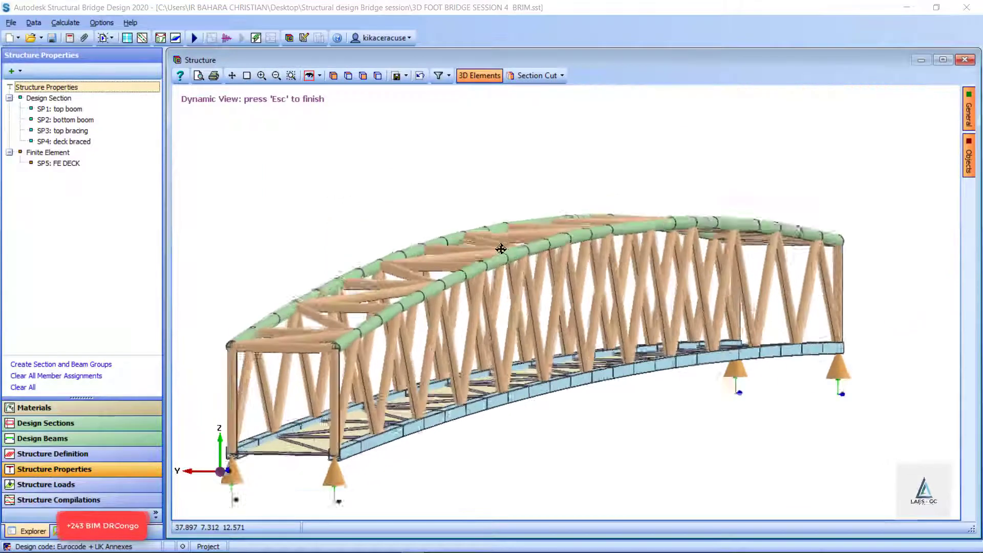
{"action": "scroll", "coordinate": [454, 174], "scroll_direction": "down", "scroll_amount": 4}
{"action": "left_click_drag", "start_coordinate": [454, 177], "coordinate": [415, 183]}
Step: Review the whole bridge in the plan, south elevation and orbited views, finishing in the south-west isometric view
{"action": "left_click", "coordinate": [333, 76]}
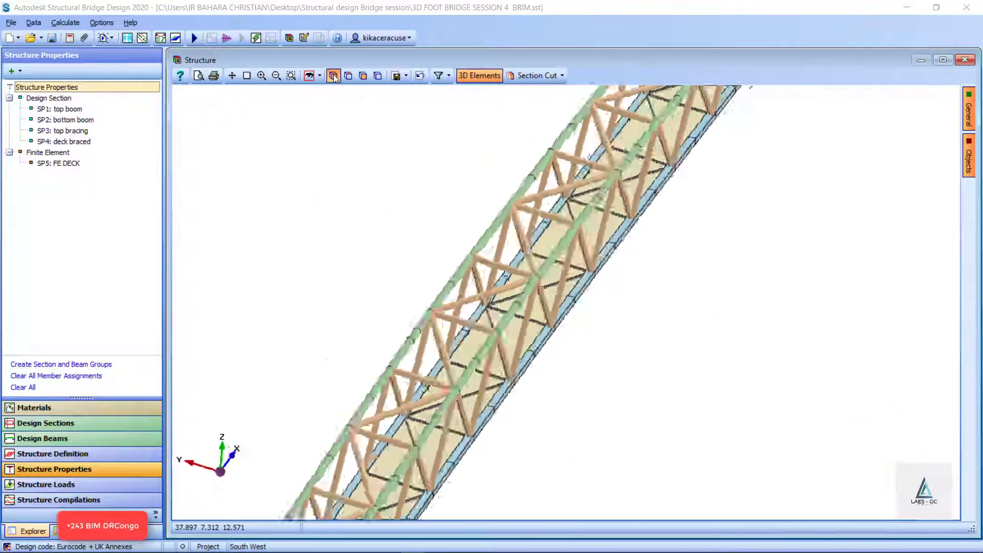
{"action": "left_click", "coordinate": [347, 77]}
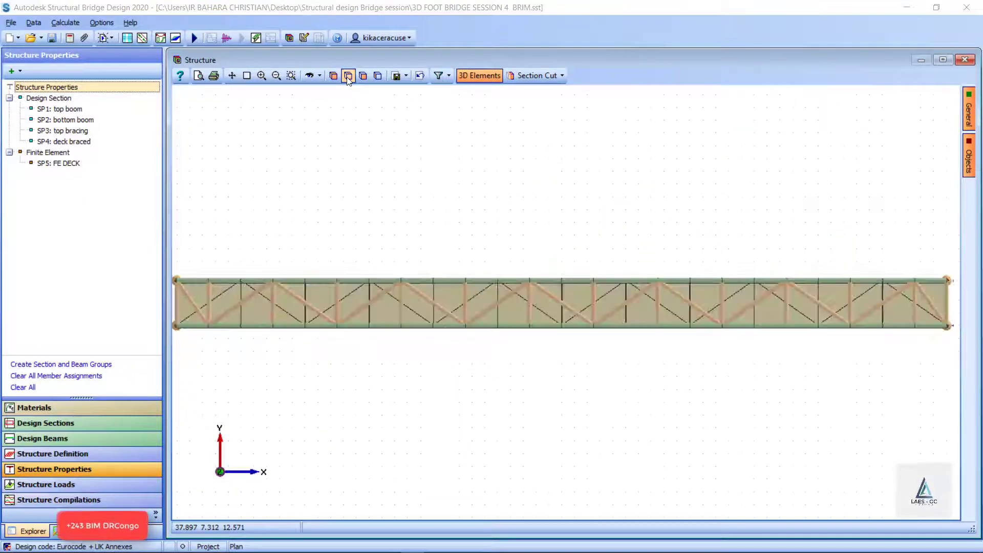
{"action": "left_click", "coordinate": [363, 76]}
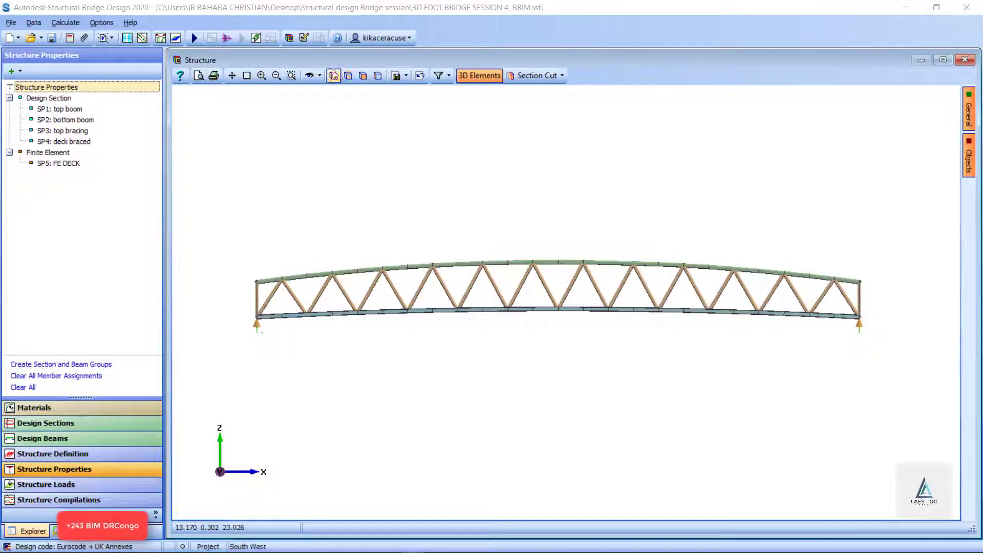
{"action": "left_click", "coordinate": [310, 76]}
{"action": "left_click_drag", "start_coordinate": [643, 302], "coordinate": [616, 252]}
{"action": "left_click", "coordinate": [375, 79]}
{"action": "left_click", "coordinate": [364, 80]}
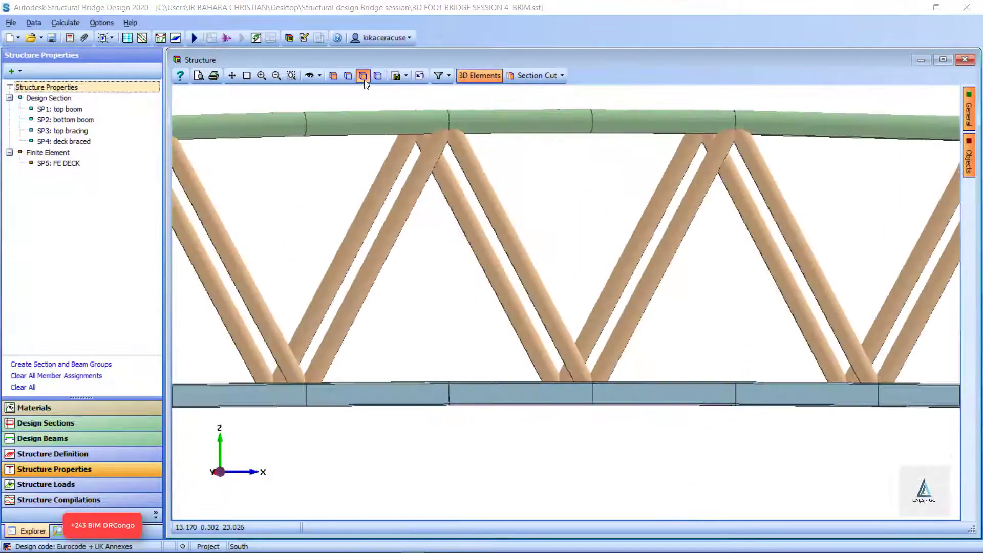
{"action": "left_click", "coordinate": [334, 77]}
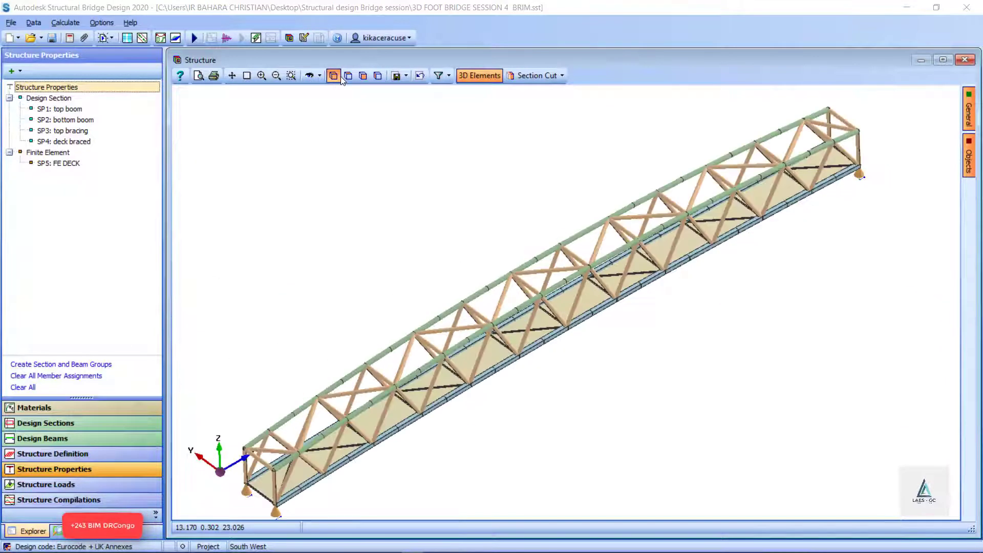